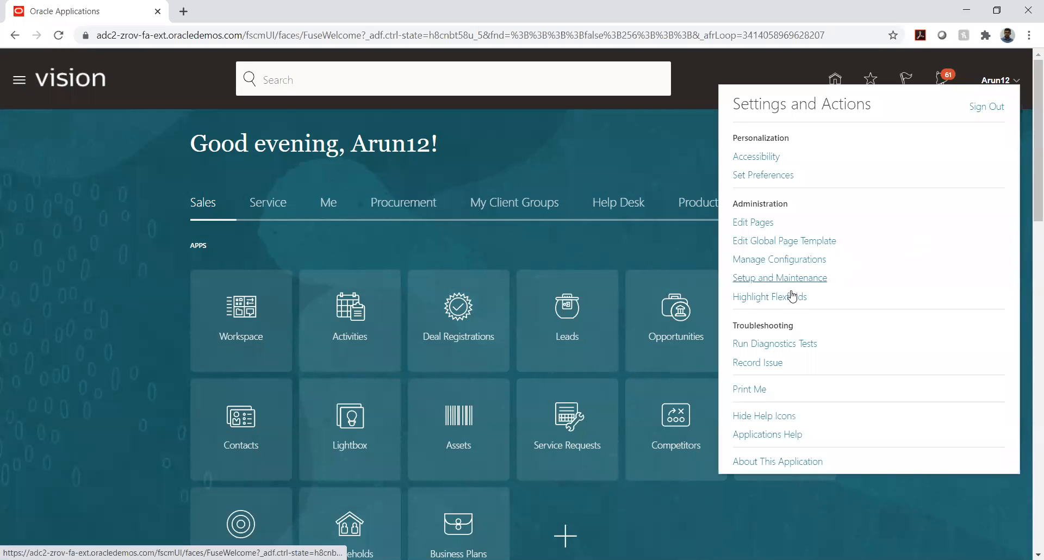
Step: Open the TATA PROJECT implementation project from the Setup and Maintenance work area
{"action": "left_click", "coordinate": [792, 277]}
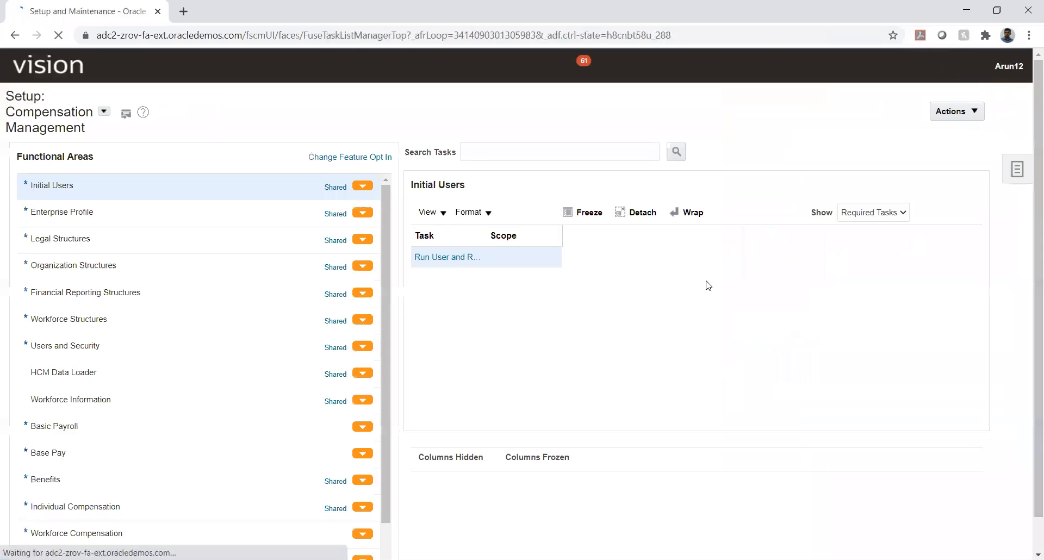
{"action": "left_click", "coordinate": [1016, 169]}
{"action": "left_click", "coordinate": [913, 99]}
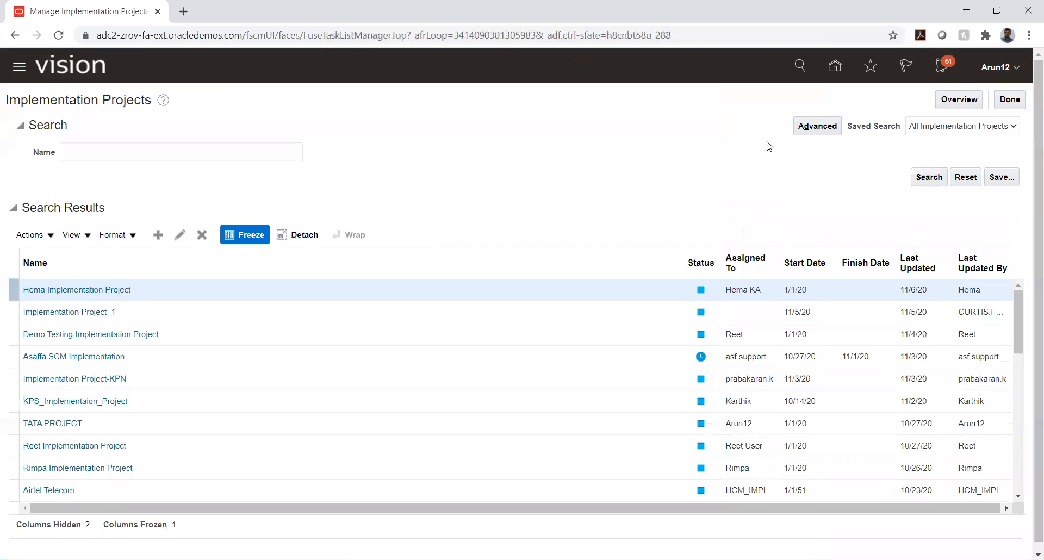
{"action": "left_click", "coordinate": [54, 424]}
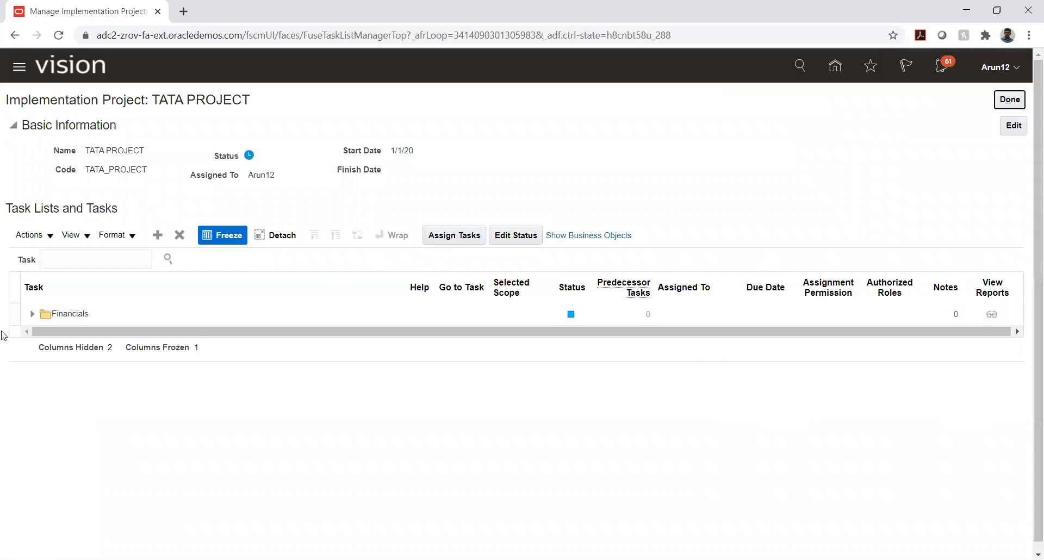
Step: Expand Financials and Define and Maintain Intercompany Processing Rules, and go to the Manage Intercompany Transaction Types task
{"action": "left_click", "coordinate": [32, 315]}
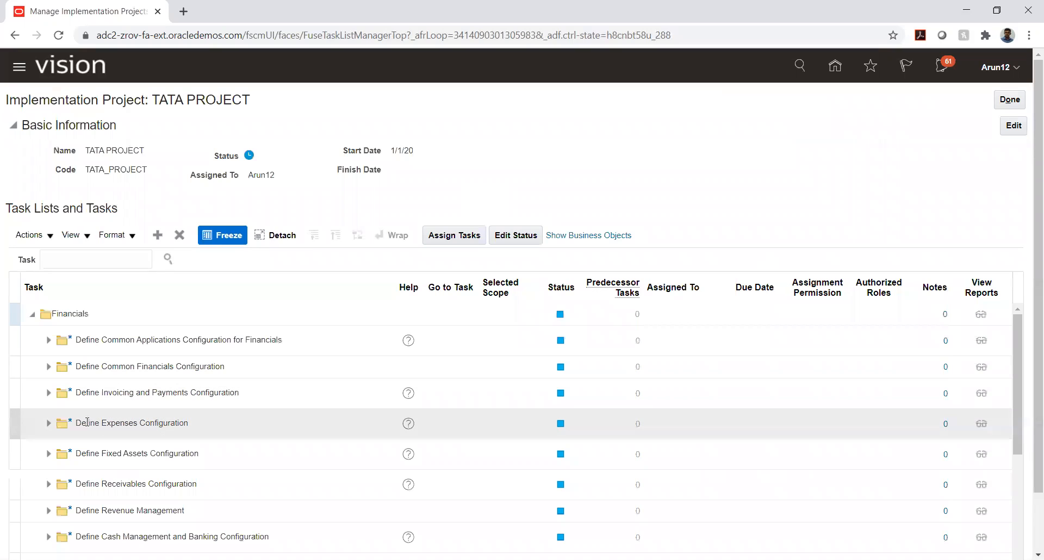
{"action": "scroll", "coordinate": [86, 419], "scroll_direction": "down", "scroll_amount": 3}
{"action": "scroll", "coordinate": [86, 420], "scroll_direction": "down", "scroll_amount": 3}
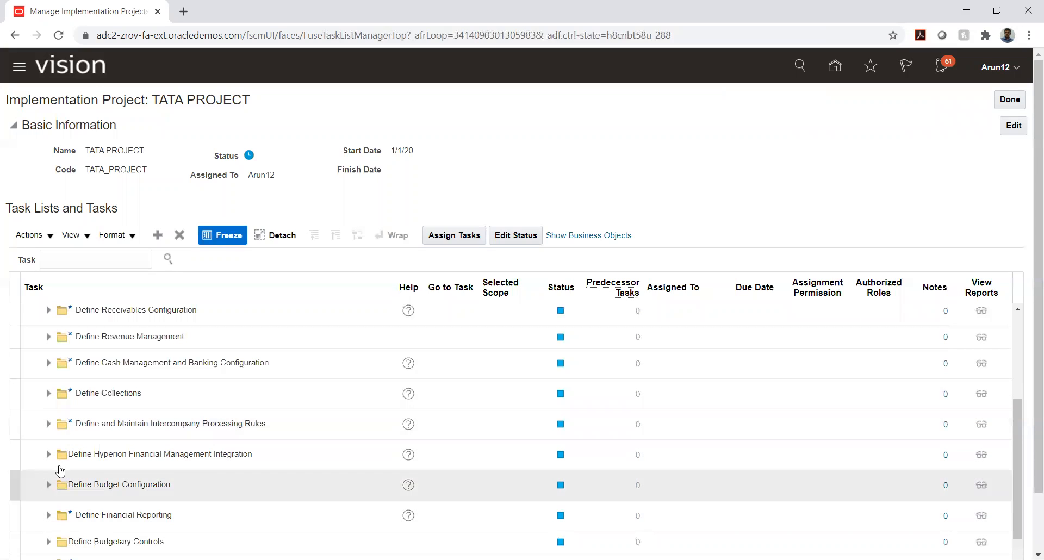
{"action": "scroll", "coordinate": [137, 363], "scroll_direction": "down", "scroll_amount": 4}
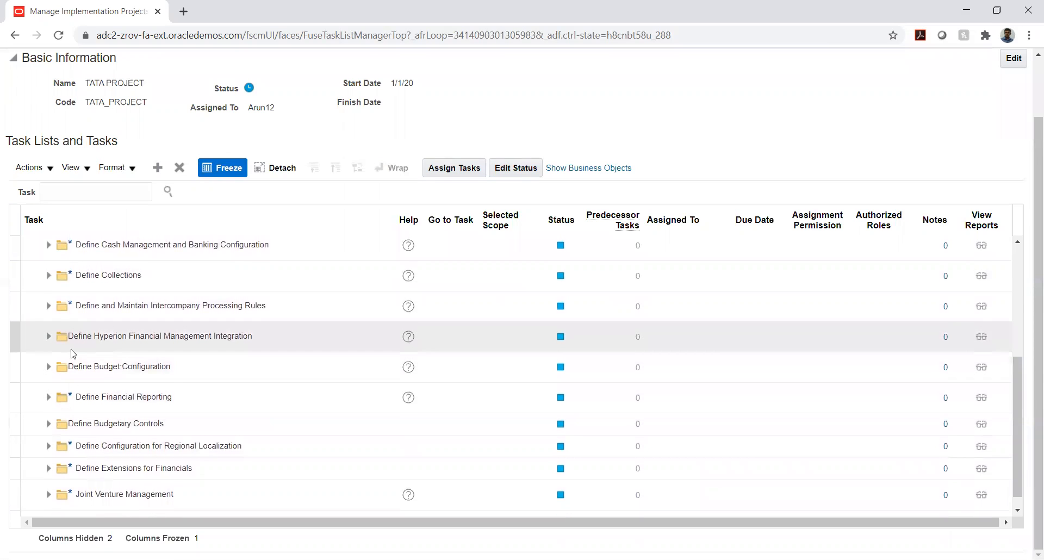
{"action": "left_click", "coordinate": [48, 307]}
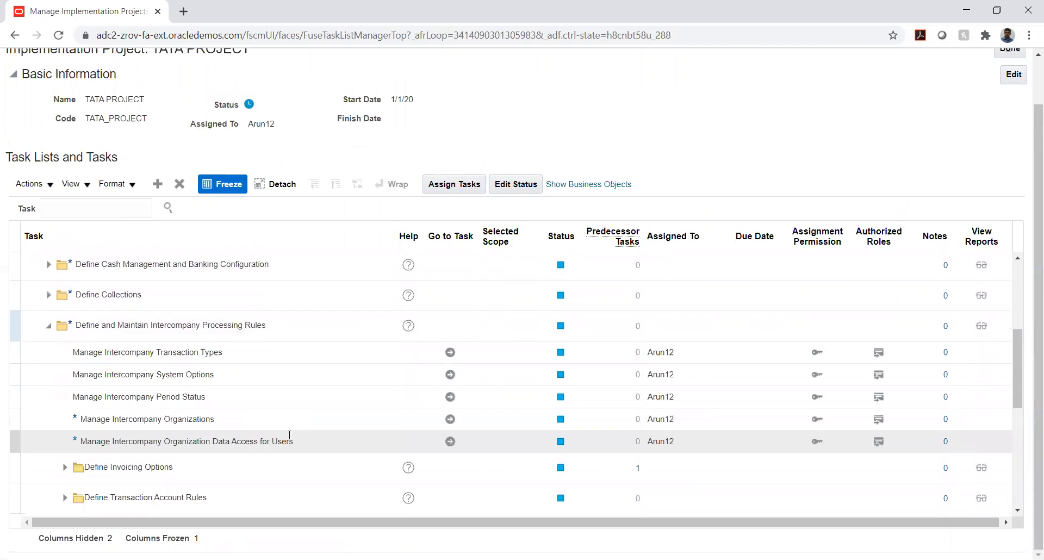
{"action": "left_click", "coordinate": [450, 353]}
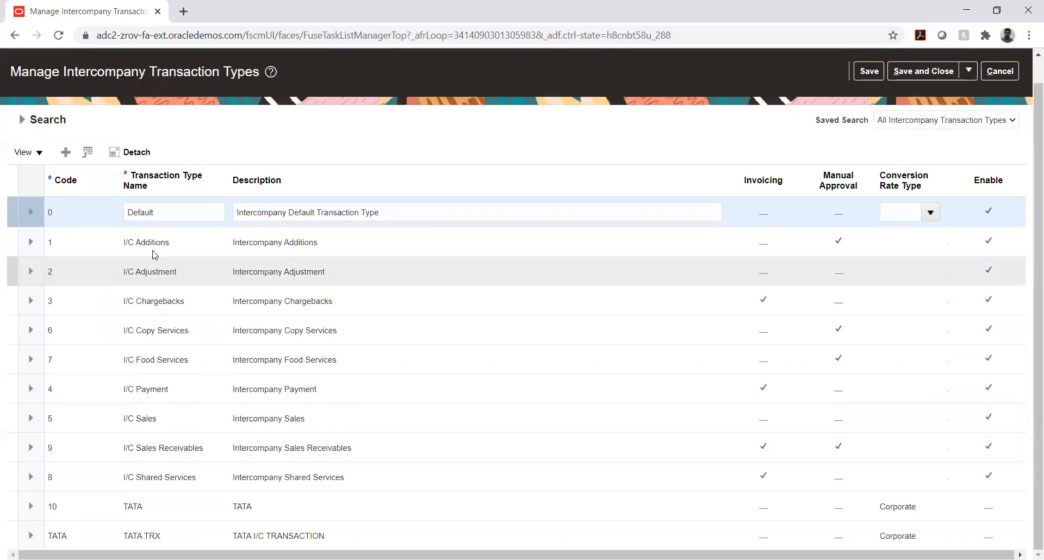
Step: Examine the Default and I/C Shared Services names and the Default type's Invoicing, Manual Approval and Conversion Rate Type settings
{"action": "left_click", "coordinate": [163, 213]}
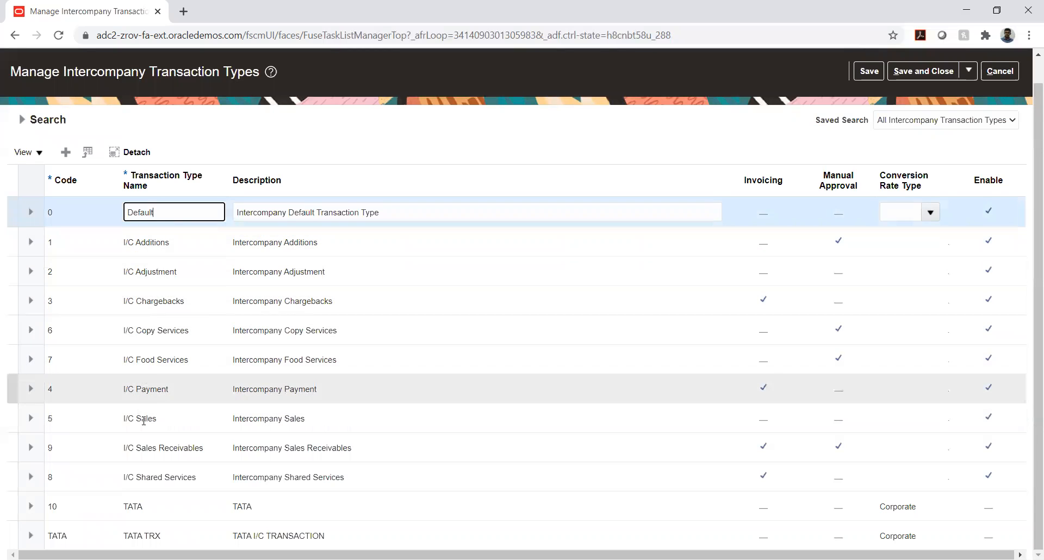
{"action": "left_click", "coordinate": [153, 476]}
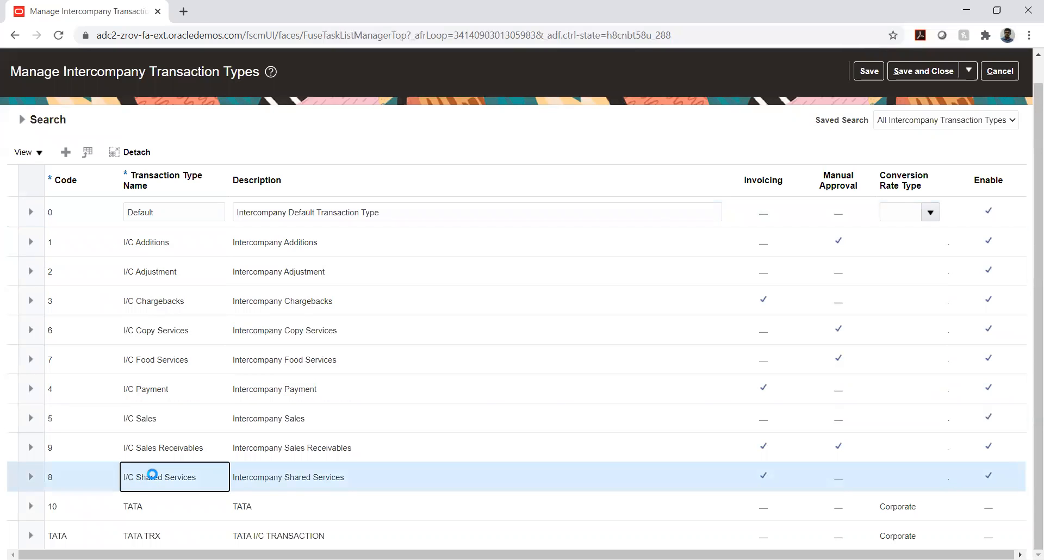
{"action": "left_click", "coordinate": [201, 477]}
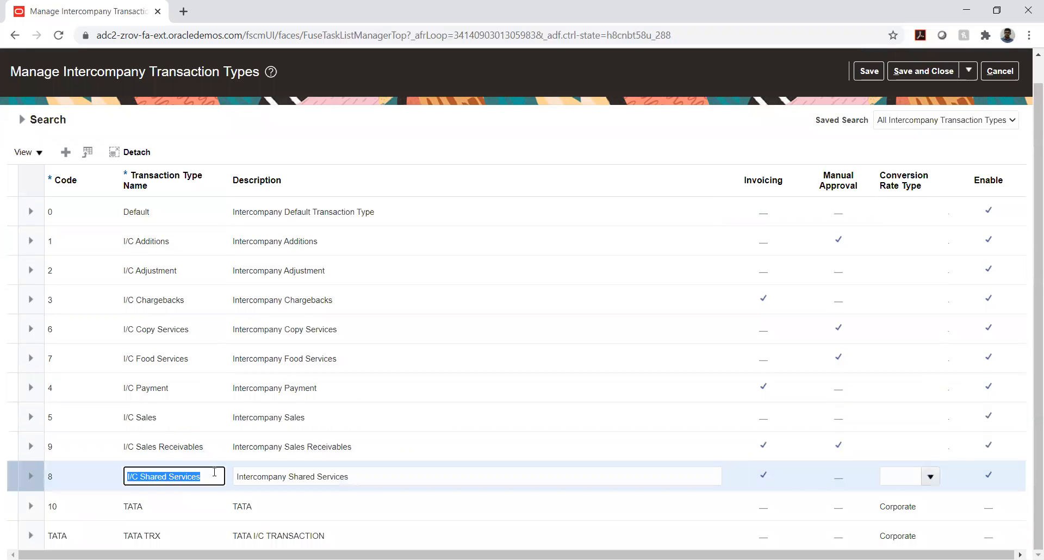
{"action": "left_click", "coordinate": [195, 211]}
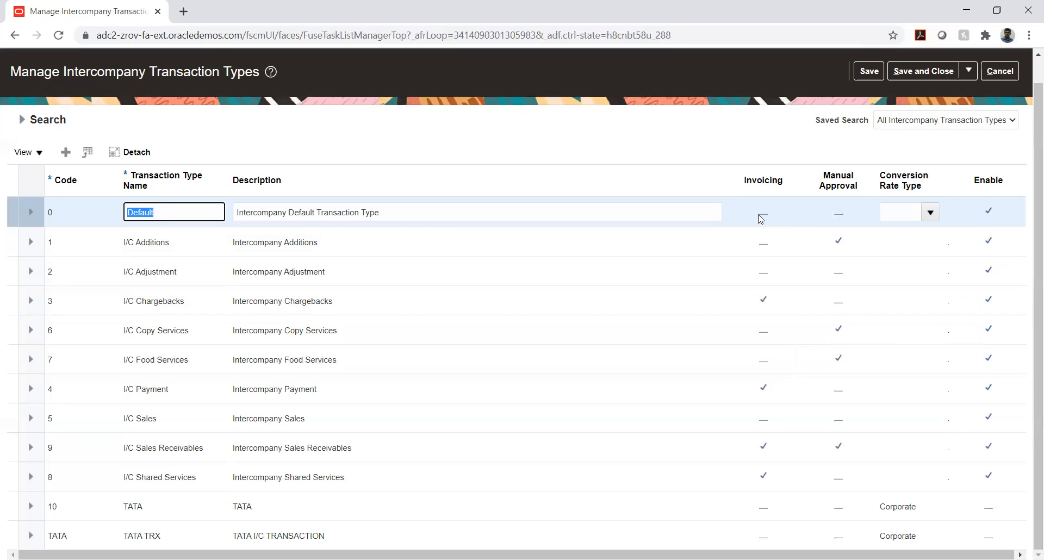
{"action": "left_click", "coordinate": [760, 218]}
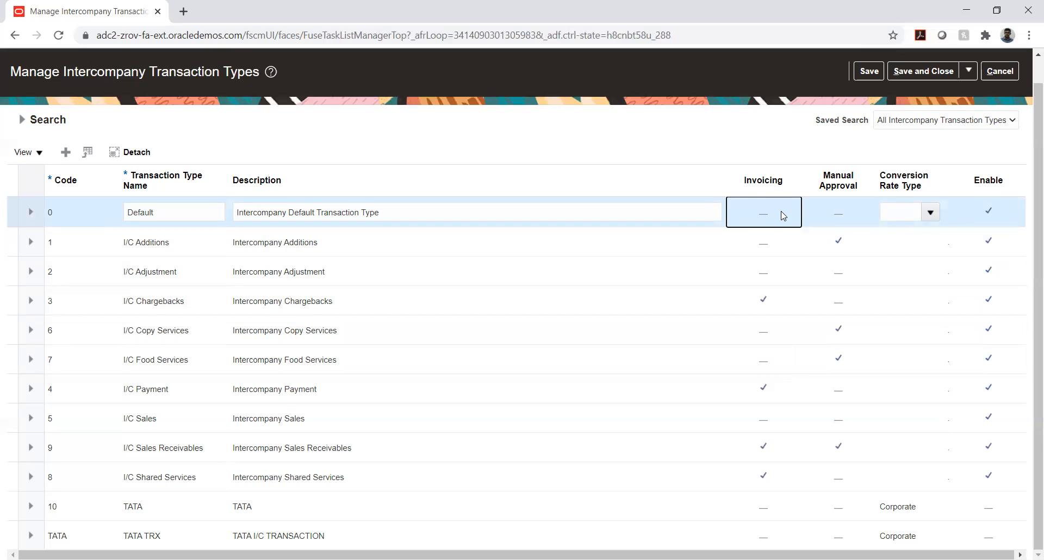
{"action": "left_click", "coordinate": [840, 213]}
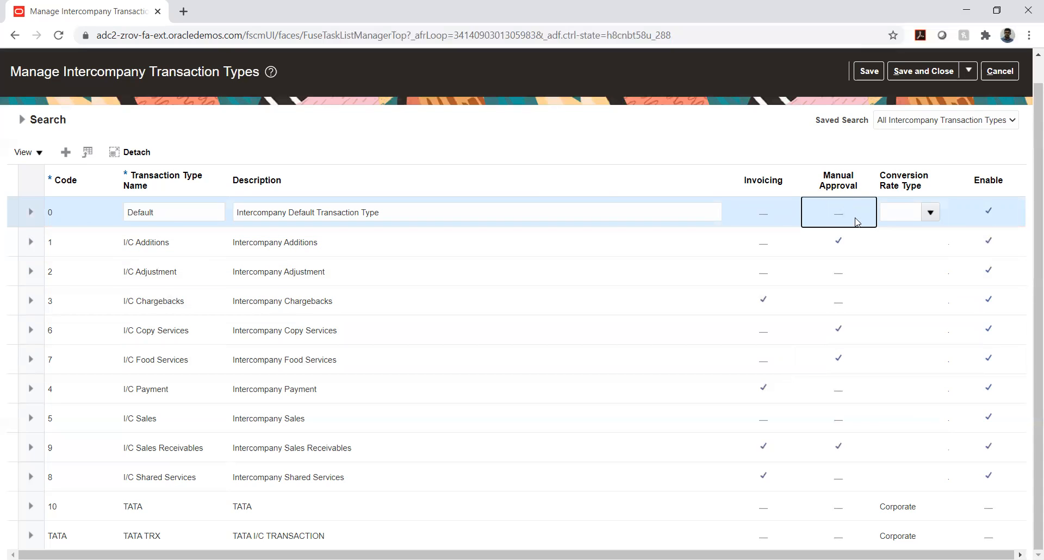
{"action": "left_click", "coordinate": [913, 210]}
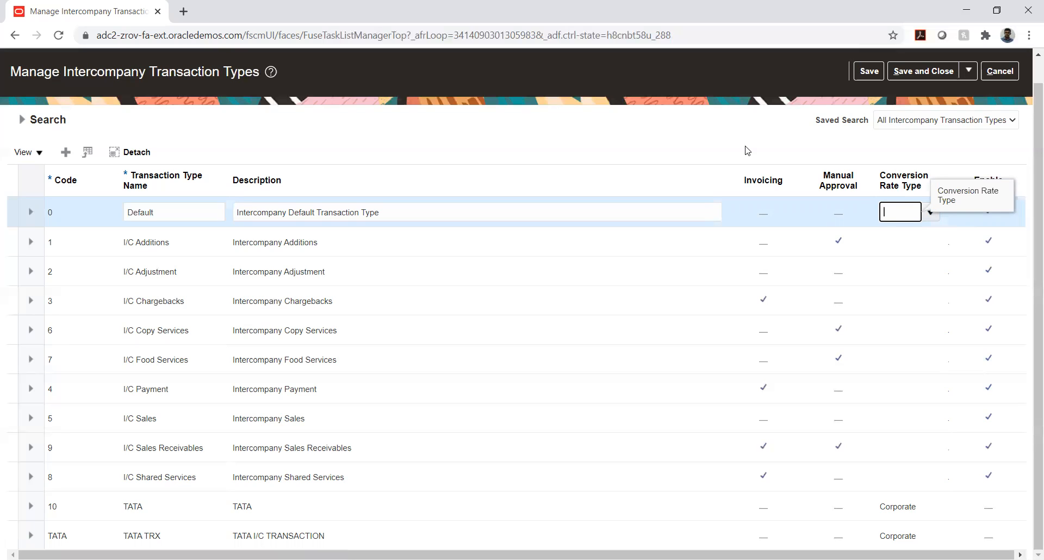
{"action": "left_click", "coordinate": [639, 140]}
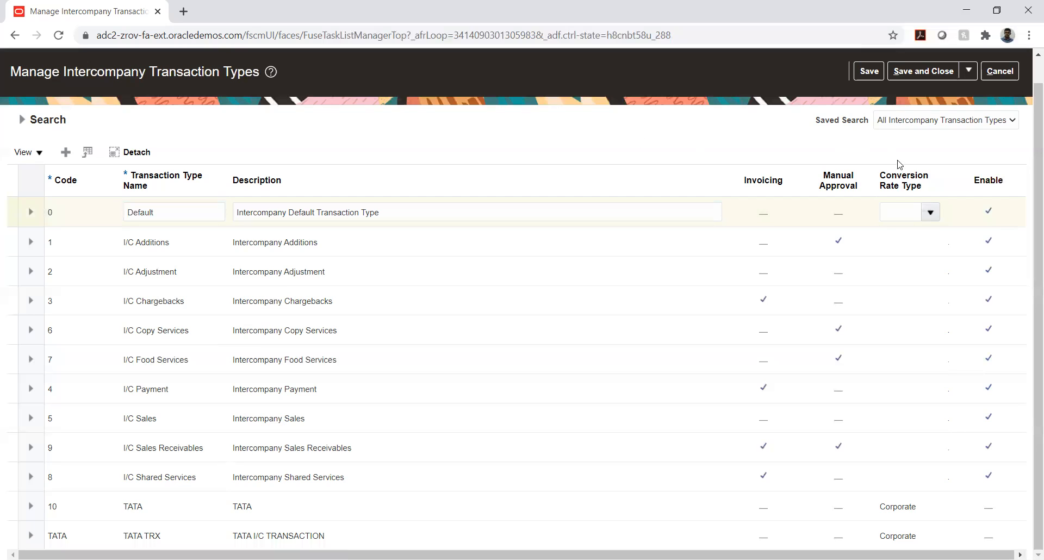
{"action": "left_click", "coordinate": [901, 213]}
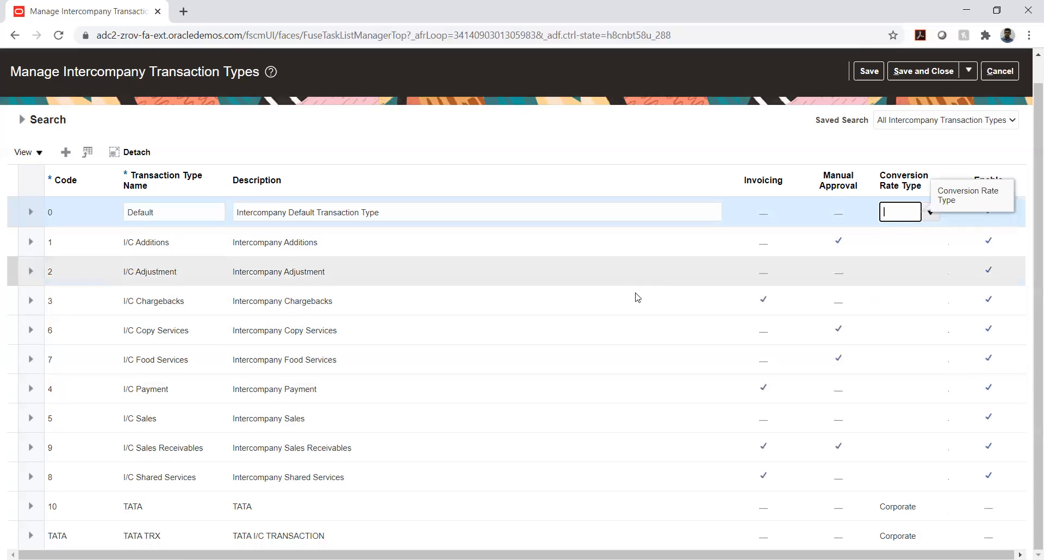
Step: Review the I/C Shared Services, I/C Adjustment, TATA and I/C Additions transaction types, and save and close the page
{"action": "left_click", "coordinate": [236, 473]}
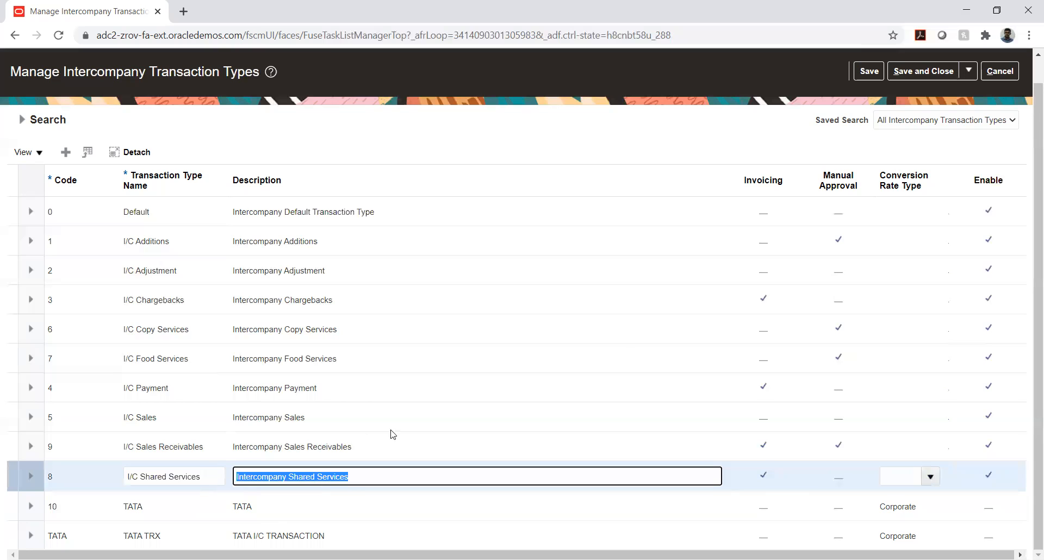
{"action": "left_click", "coordinate": [790, 138]}
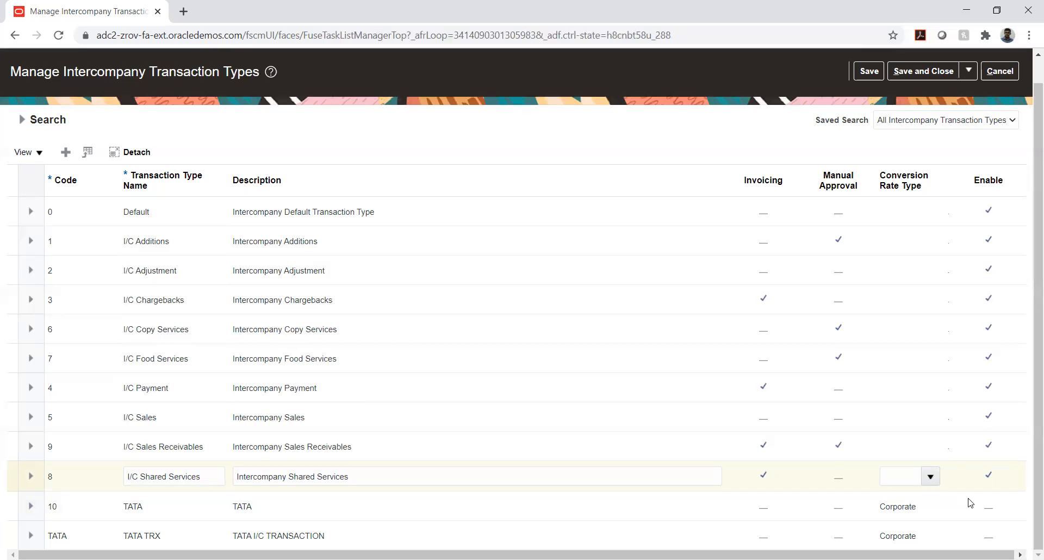
{"action": "left_click", "coordinate": [701, 467]}
{"action": "left_click", "coordinate": [208, 476]}
{"action": "triple_click", "coordinate": [209, 476]}
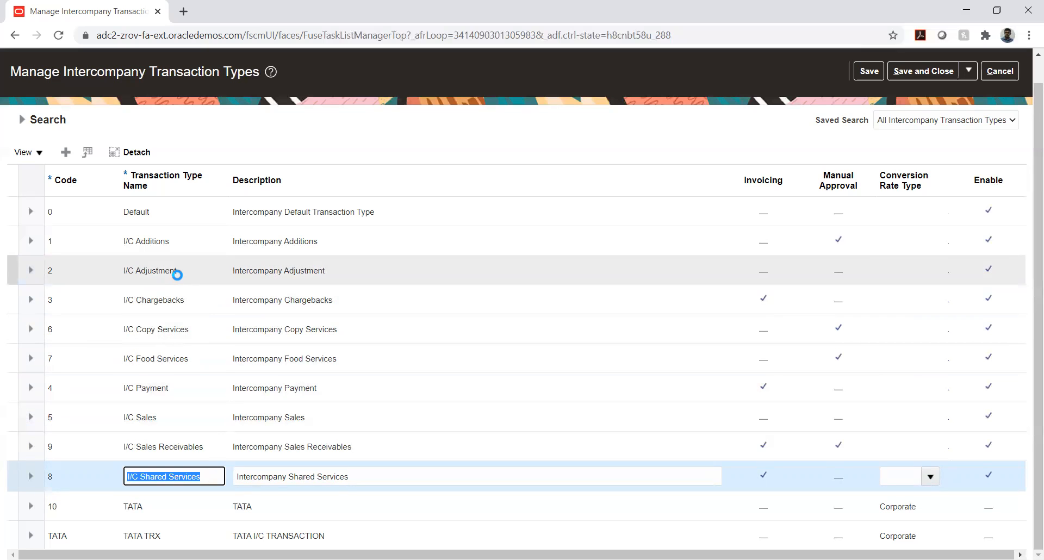
{"action": "left_click", "coordinate": [179, 274]}
{"action": "triple_click", "coordinate": [179, 274]}
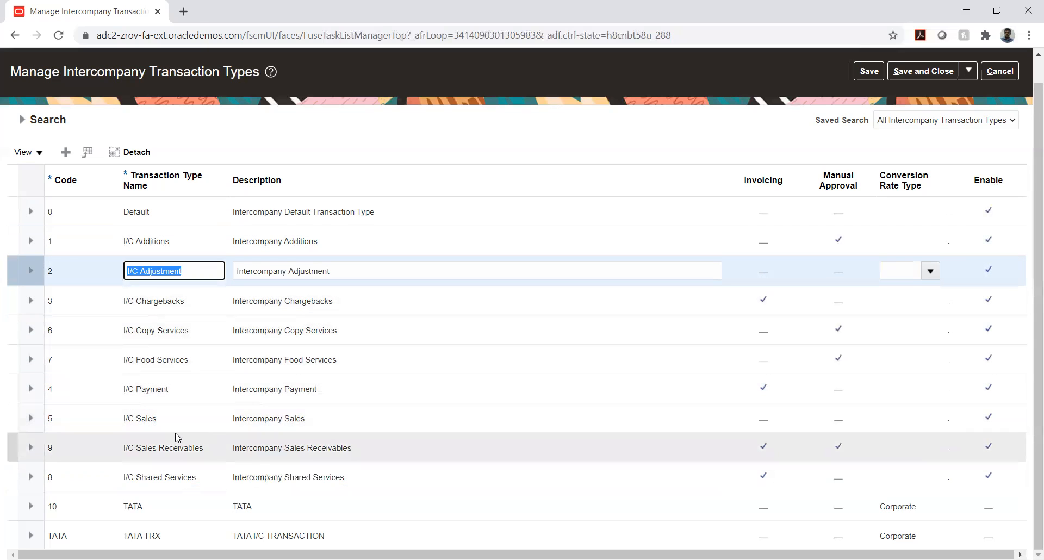
{"action": "left_click", "coordinate": [161, 502]}
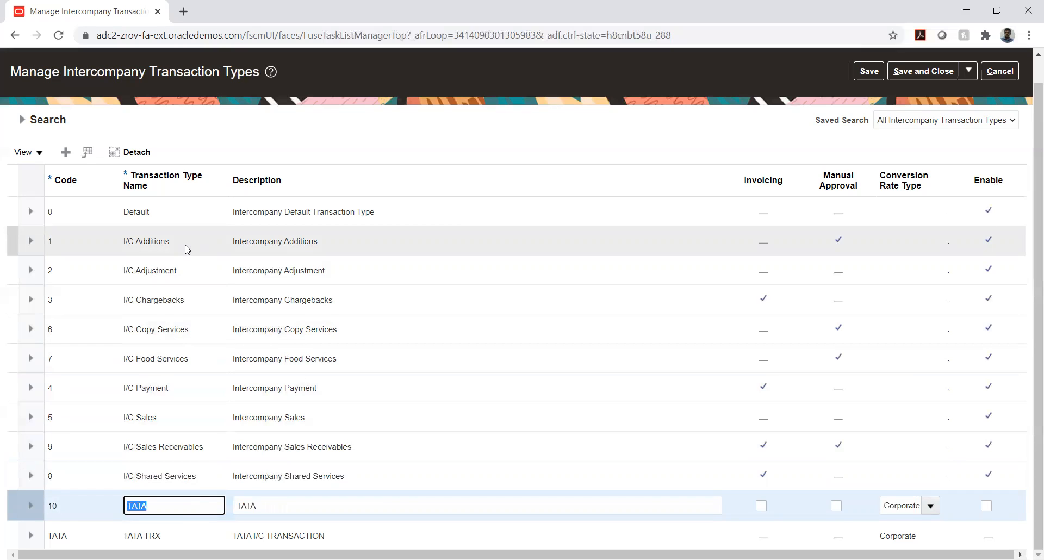
{"action": "left_click", "coordinate": [186, 247]}
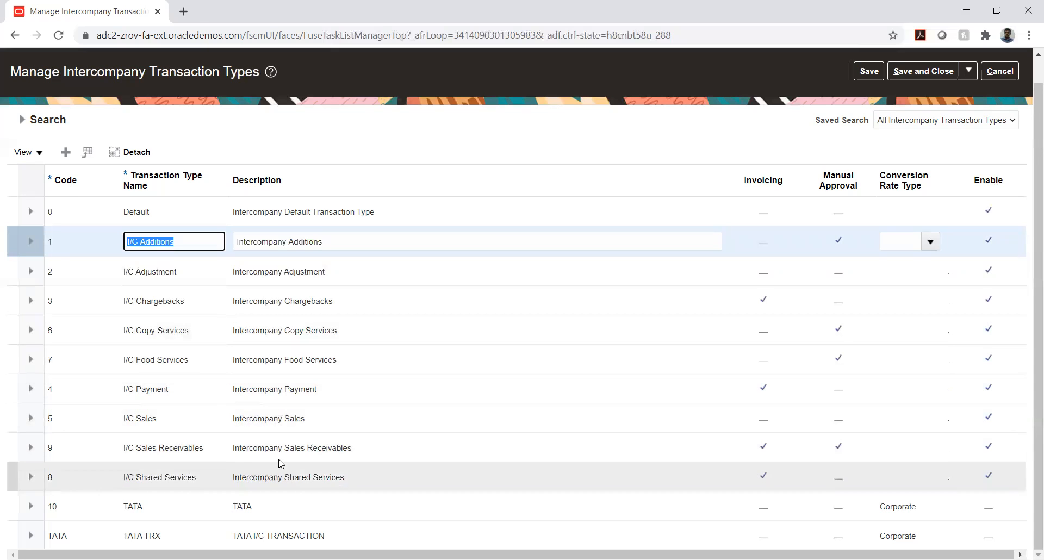
{"action": "left_click", "coordinate": [916, 74]}
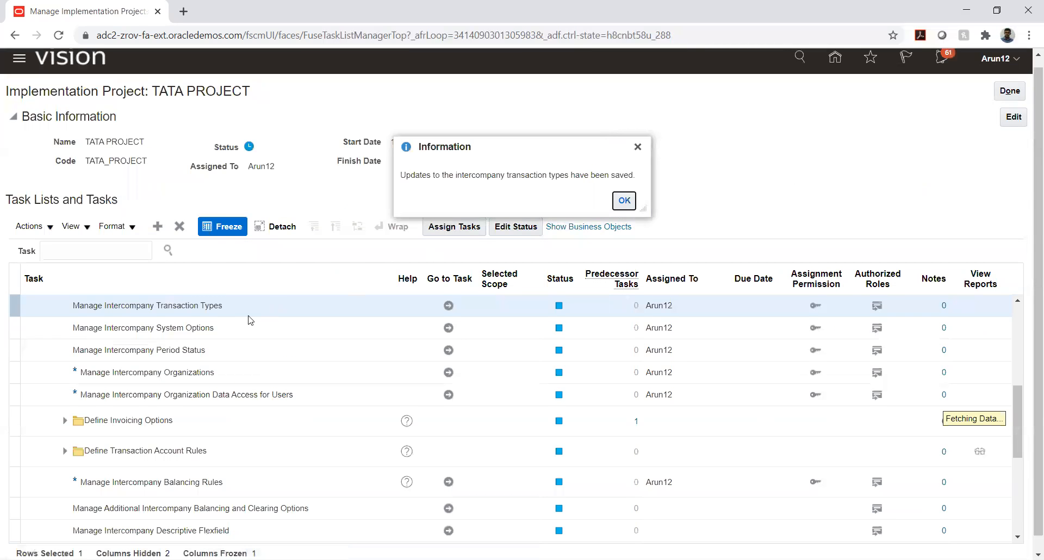
{"action": "key", "text": "Return"}
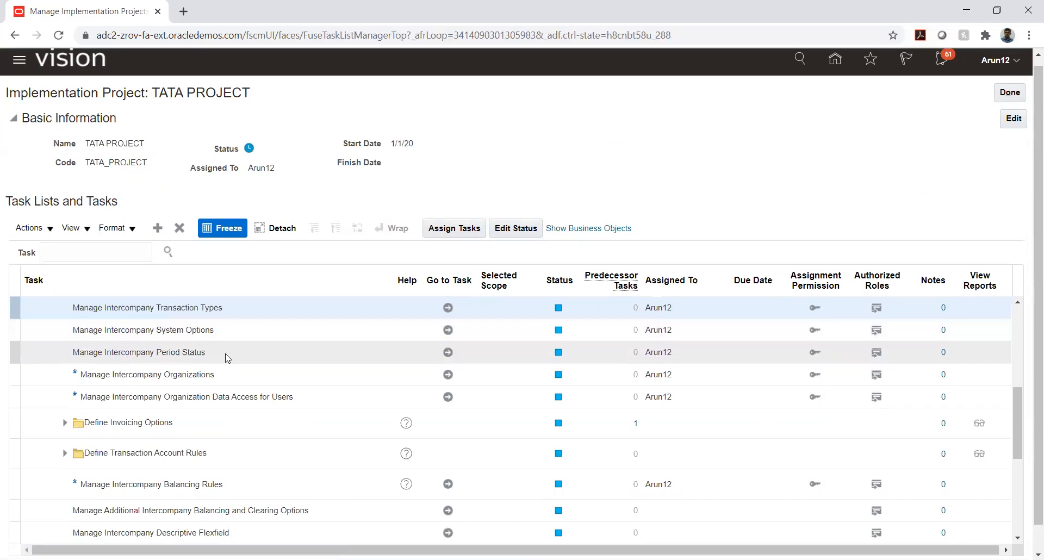
Step: Open the intercompany system options for editing, examine the Intercompany Calendar and Period Type, and return to the task list without saving
{"action": "left_click", "coordinate": [446, 331]}
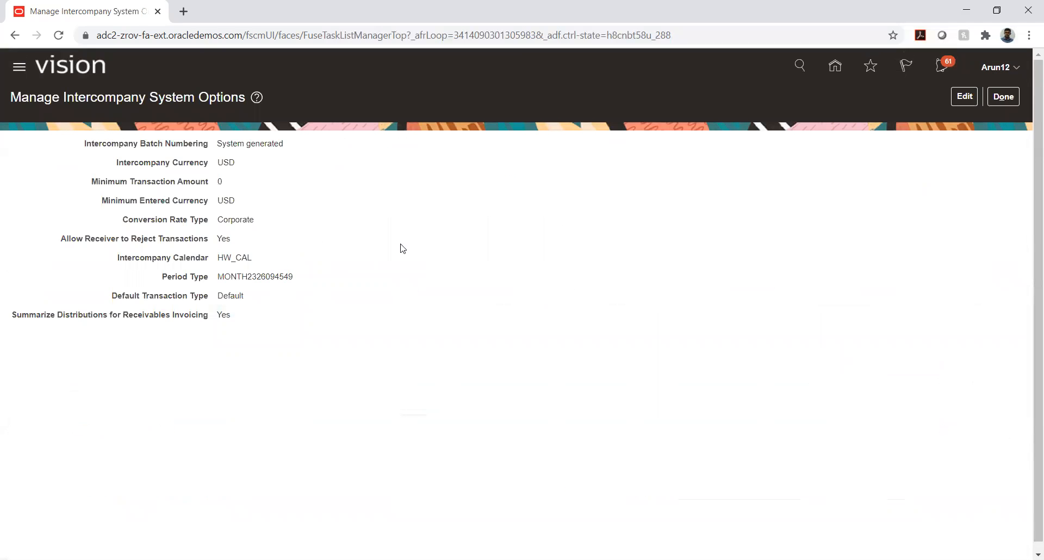
{"action": "left_click", "coordinate": [964, 96]}
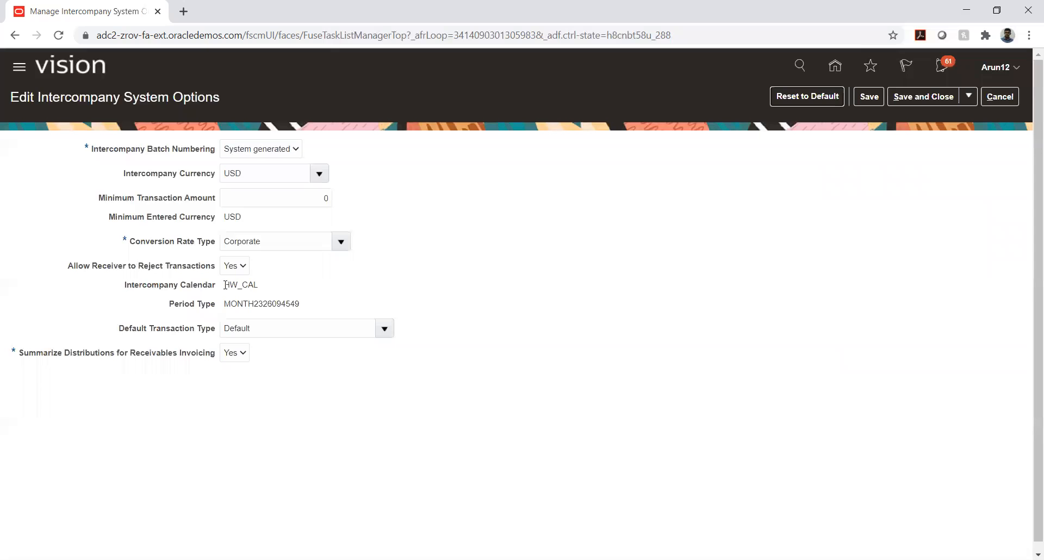
{"action": "left_click_drag", "start_coordinate": [225, 284], "coordinate": [264, 286]}
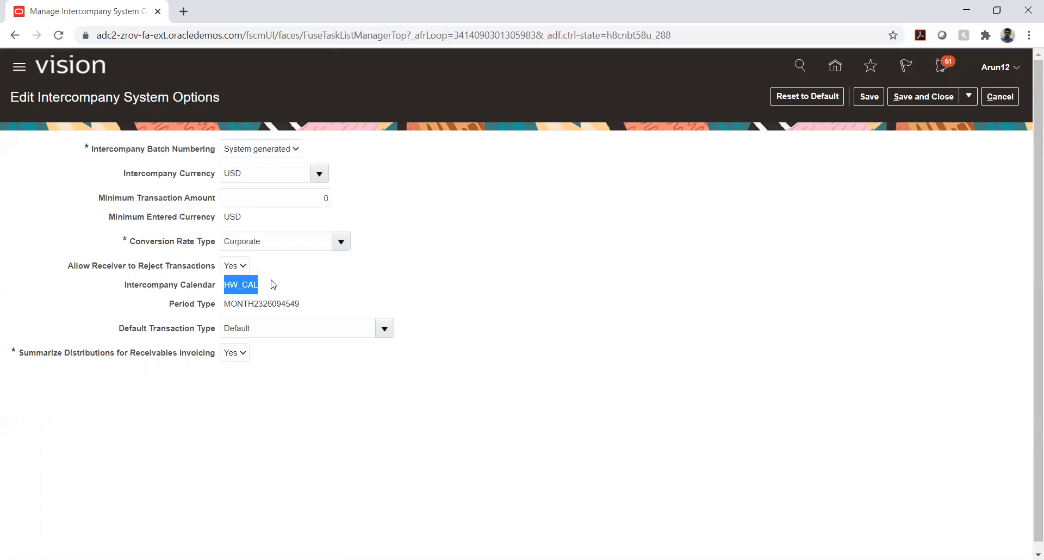
{"action": "left_click", "coordinate": [245, 291]}
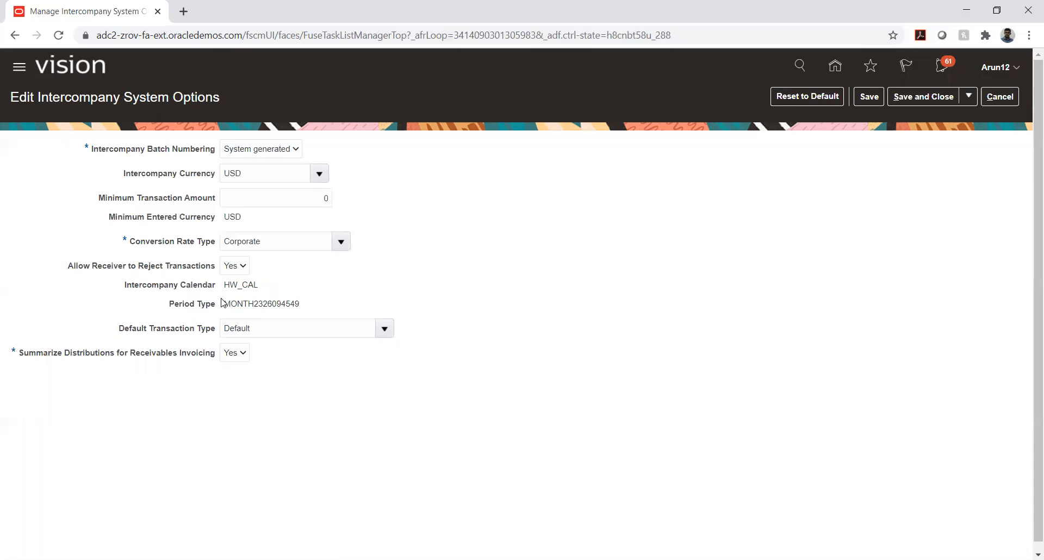
{"action": "left_click_drag", "start_coordinate": [225, 306], "coordinate": [303, 303]}
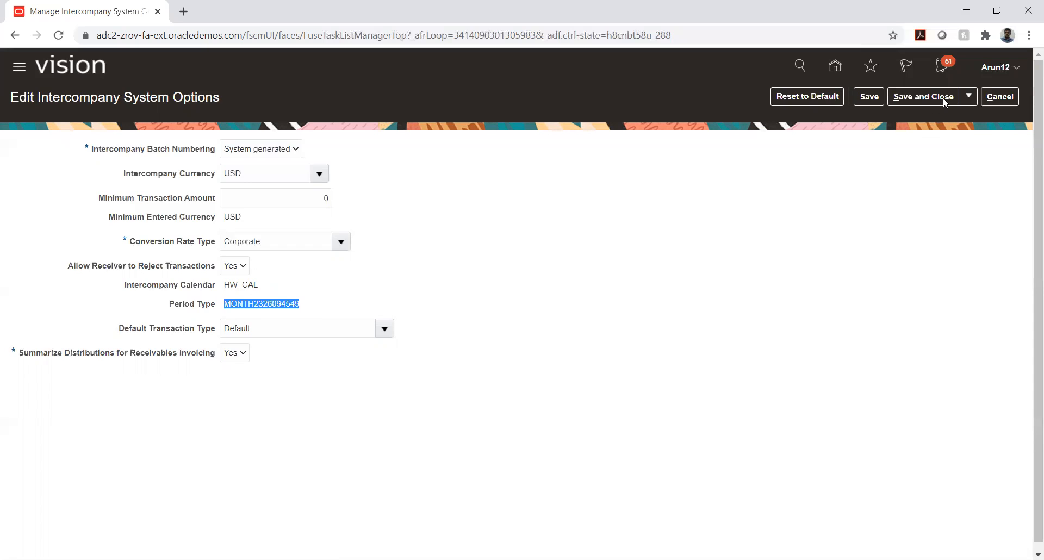
{"action": "left_click", "coordinate": [999, 96]}
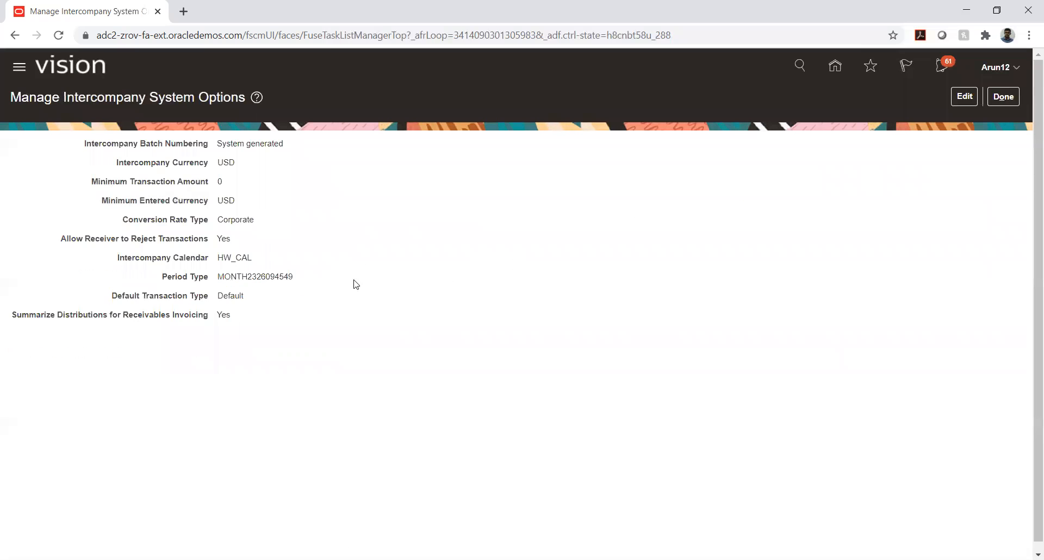
{"action": "left_click", "coordinate": [1005, 98]}
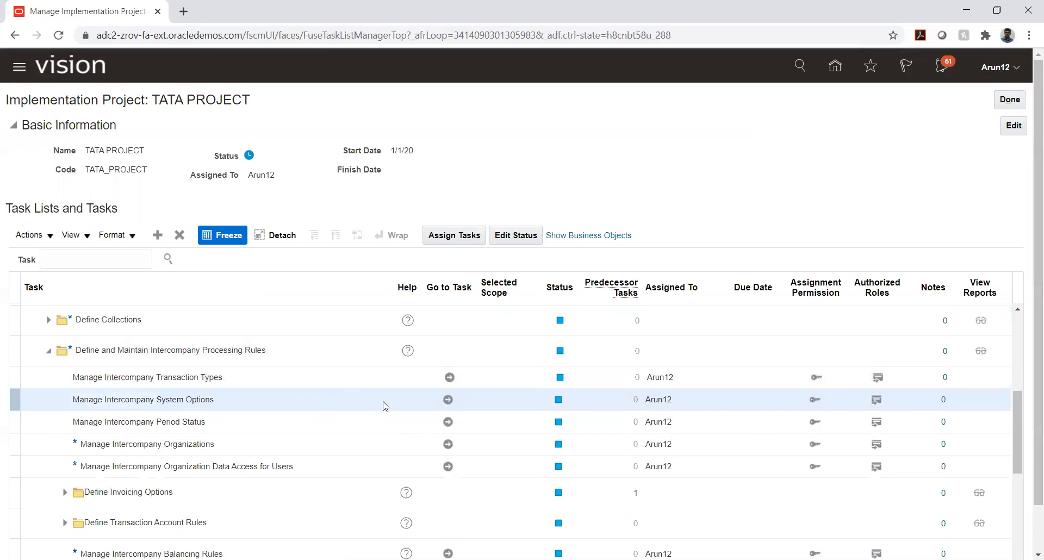
Step: Reopen the intercompany system options for editing and examine the Intercompany Batch Numbering choices and the Intercompany Calendar
{"action": "left_click", "coordinate": [448, 401]}
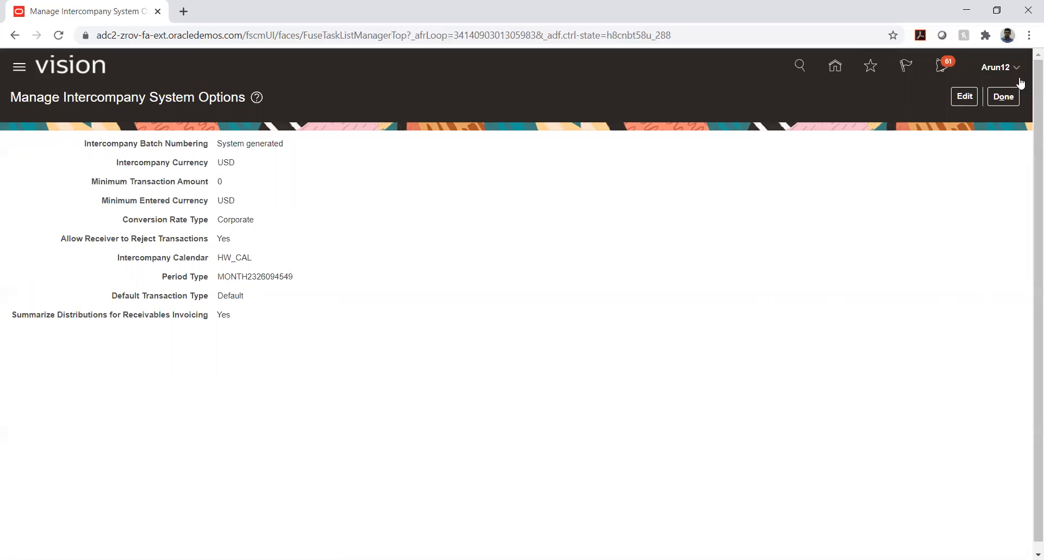
{"action": "left_click", "coordinate": [975, 96]}
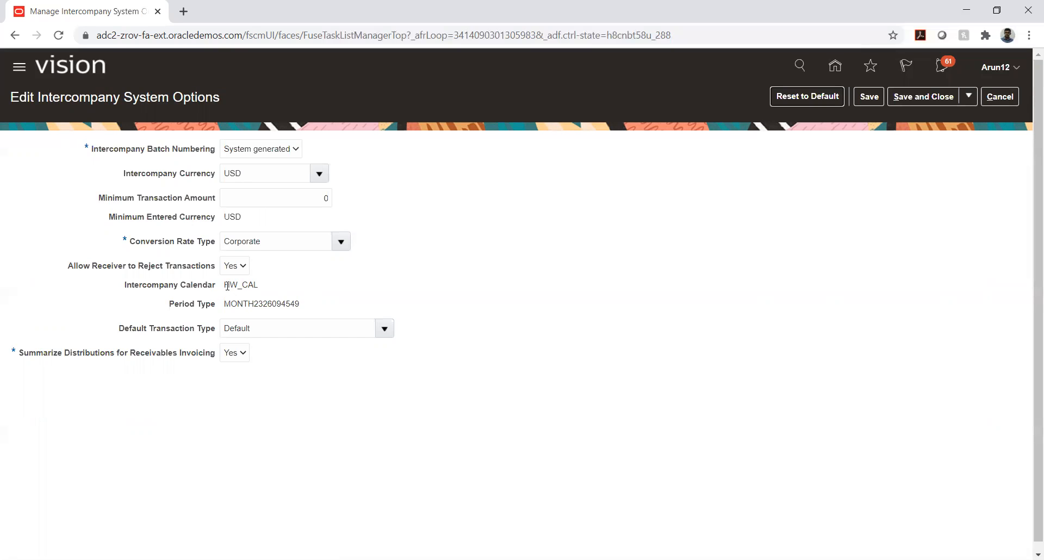
{"action": "left_click_drag", "start_coordinate": [224, 285], "coordinate": [261, 290]}
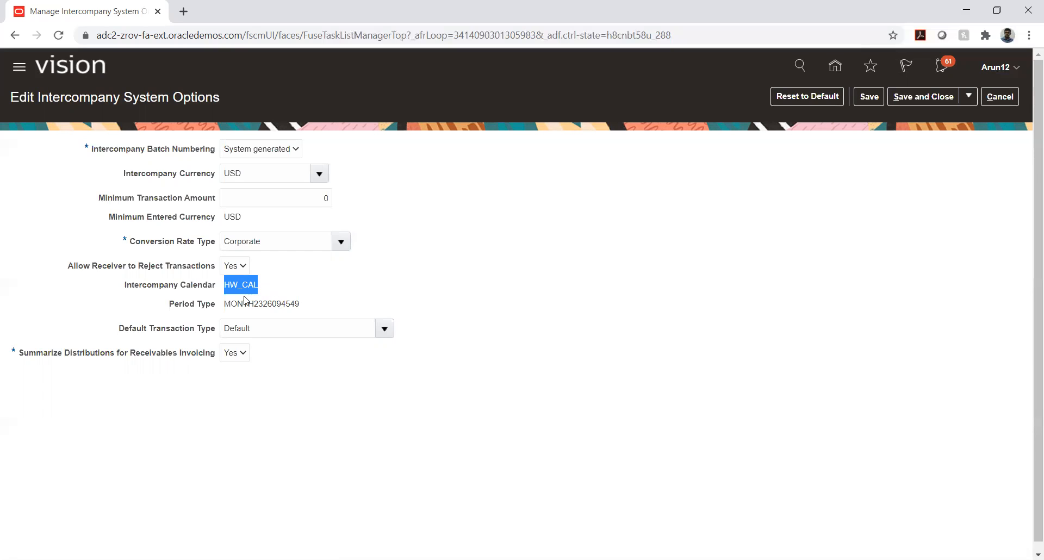
{"action": "left_click", "coordinate": [243, 298]}
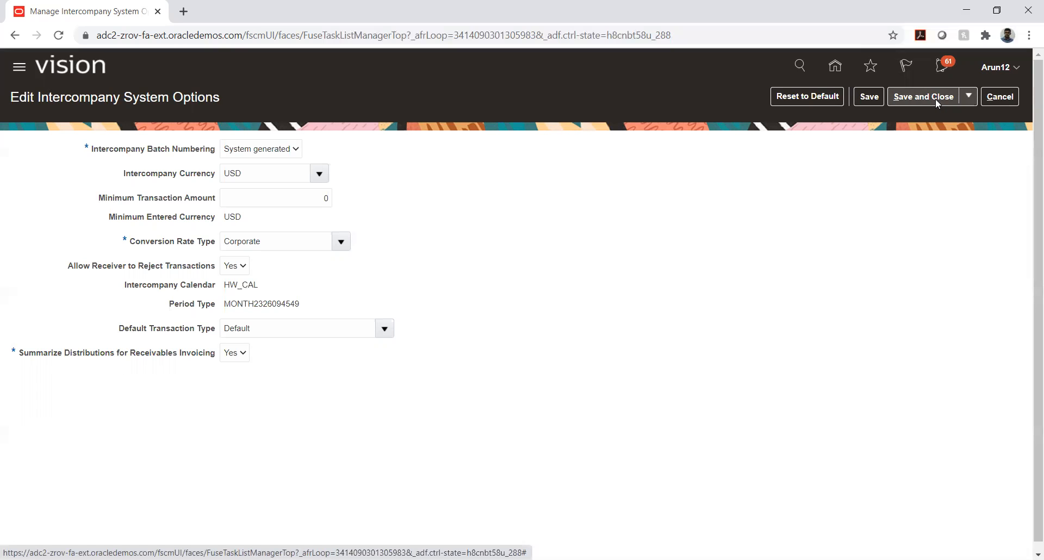
{"action": "left_click", "coordinate": [275, 155]}
{"action": "left_click", "coordinate": [368, 171]}
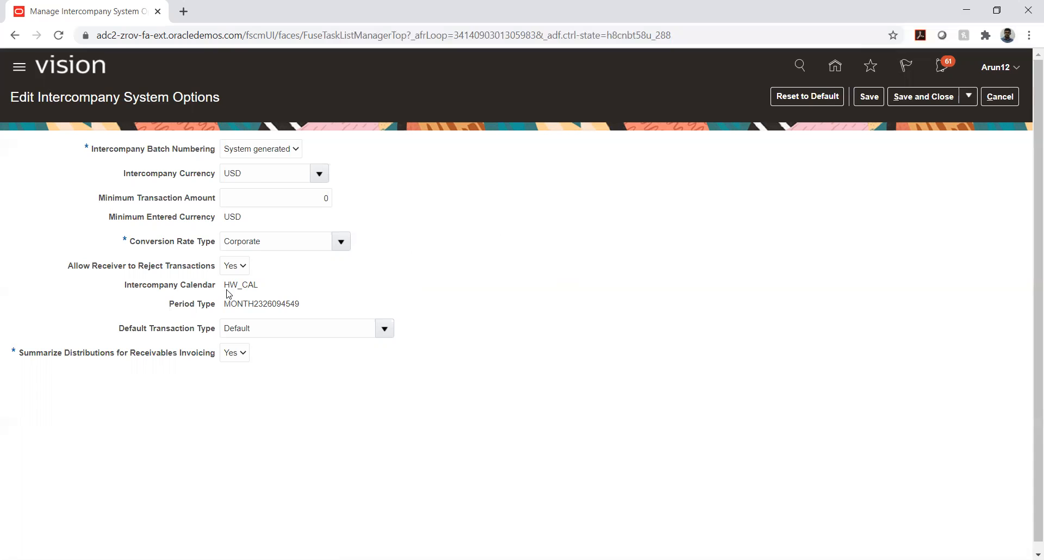
{"action": "left_click_drag", "start_coordinate": [225, 286], "coordinate": [245, 281]}
{"action": "left_click", "coordinate": [250, 282]}
{"action": "double_click", "coordinate": [253, 283]}
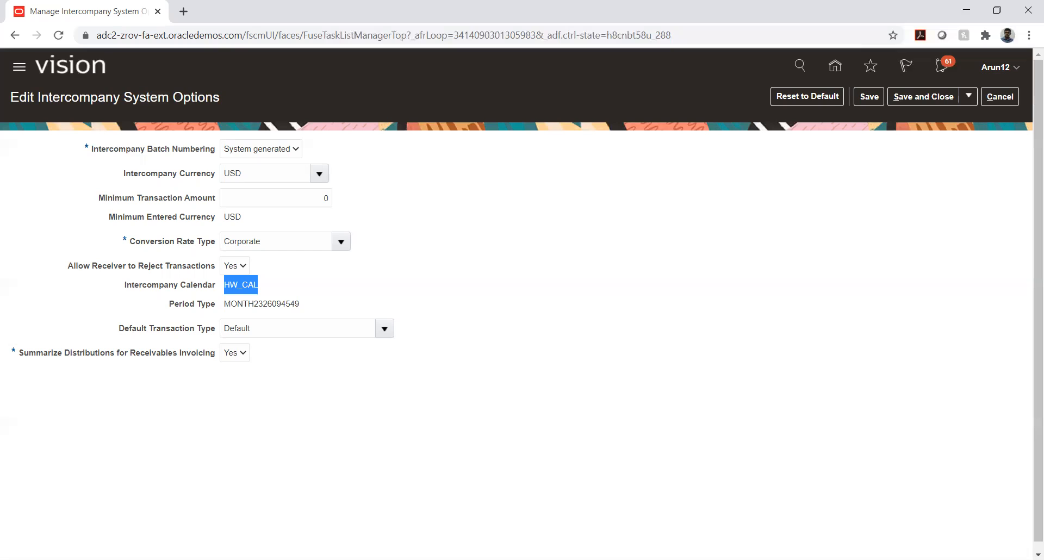
{"action": "left_click", "coordinate": [380, 382]}
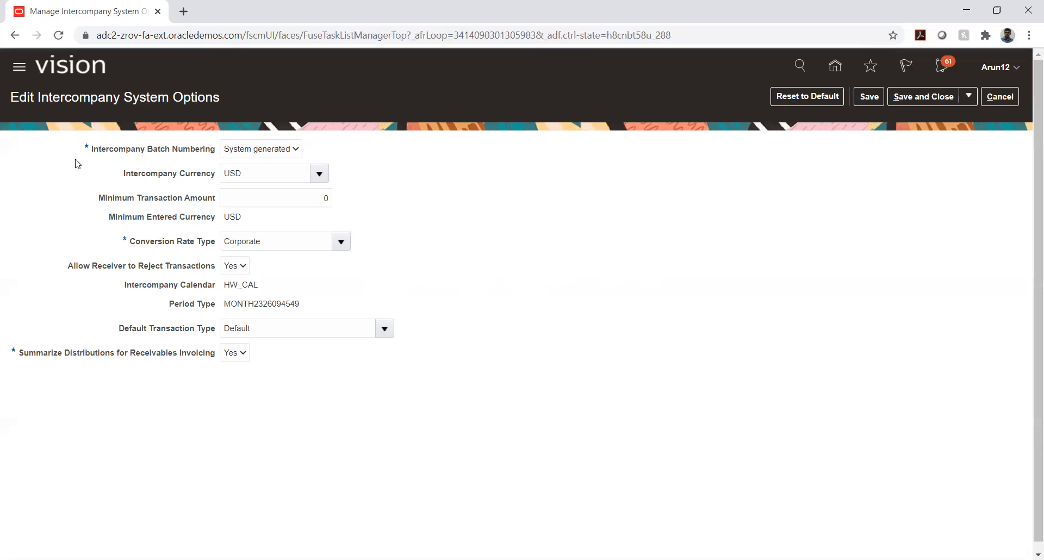
Step: Review the Batch Numbering, Minimum Transaction Amount, Conversion Rate Type and Allow Receiver to Reject Transactions options, and save and close the page
{"action": "left_click_drag", "start_coordinate": [108, 150], "coordinate": [190, 149]}
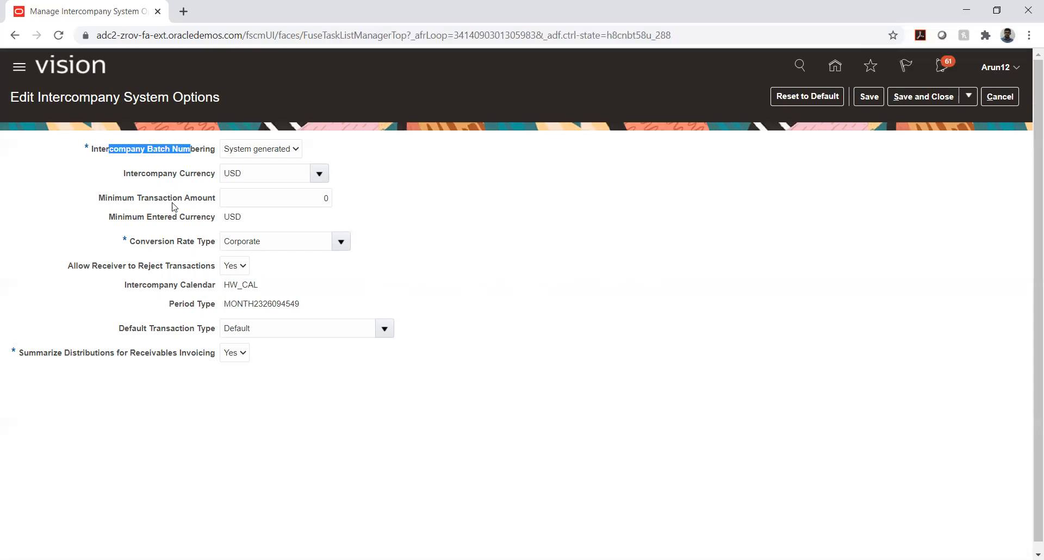
{"action": "left_click_drag", "start_coordinate": [127, 199], "coordinate": [182, 201]}
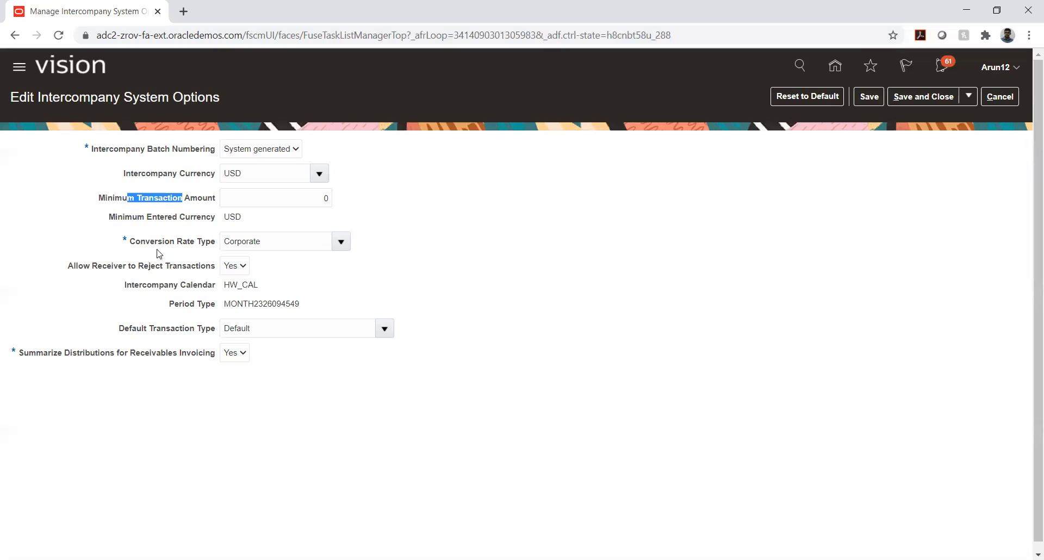
{"action": "left_click_drag", "start_coordinate": [146, 244], "coordinate": [194, 249]}
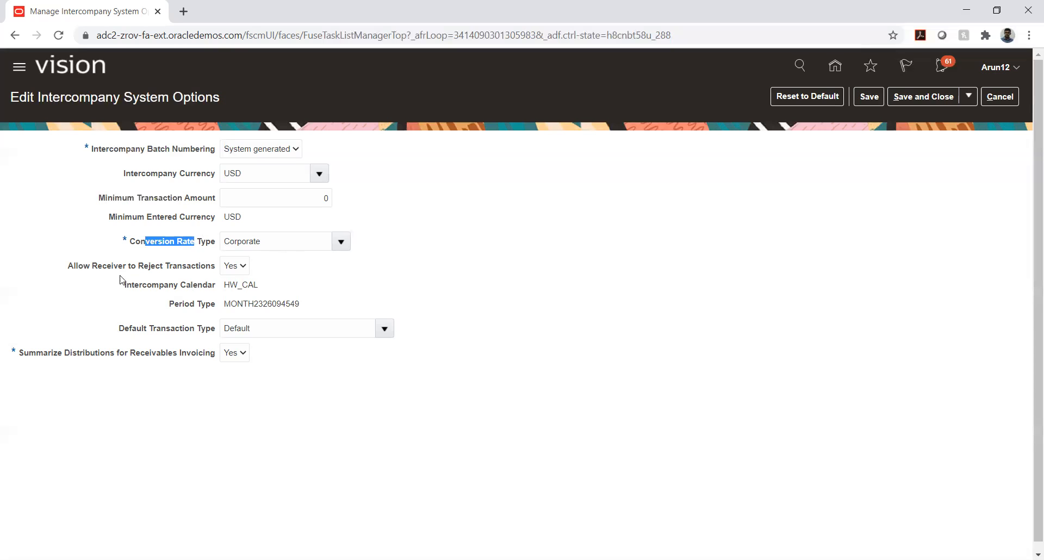
{"action": "left_click_drag", "start_coordinate": [71, 270], "coordinate": [220, 271]}
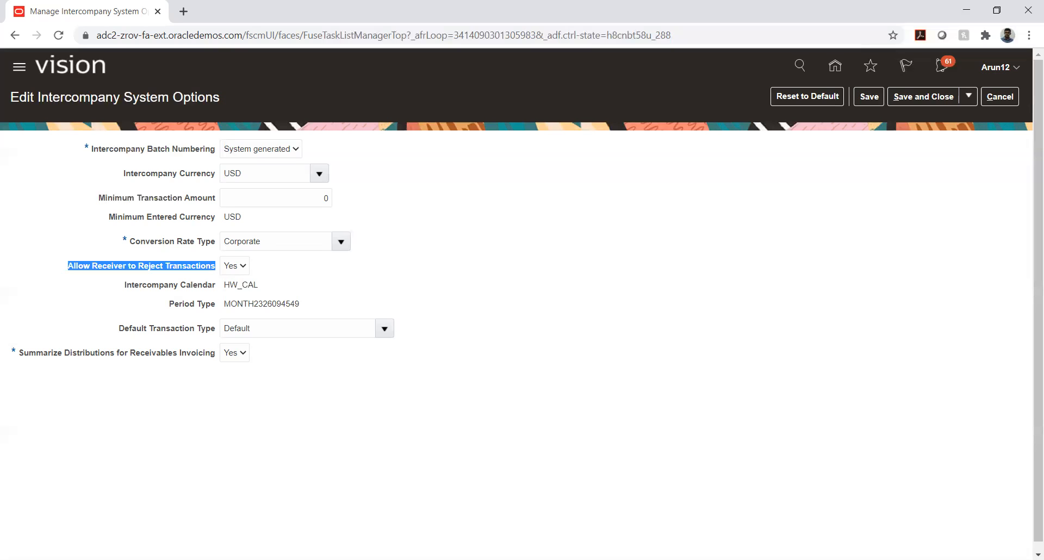
{"action": "left_click", "coordinate": [229, 268]}
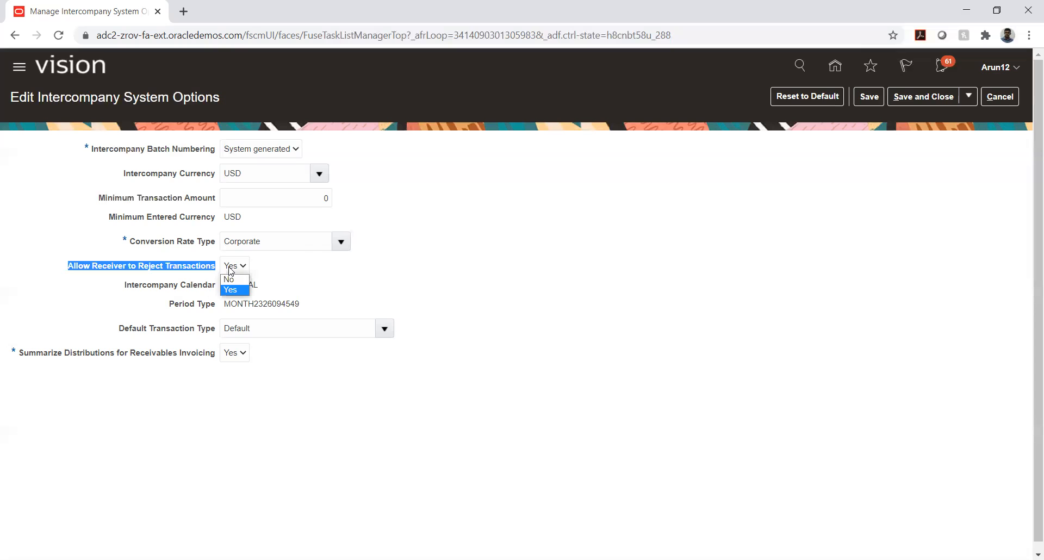
{"action": "left_click", "coordinate": [327, 279]}
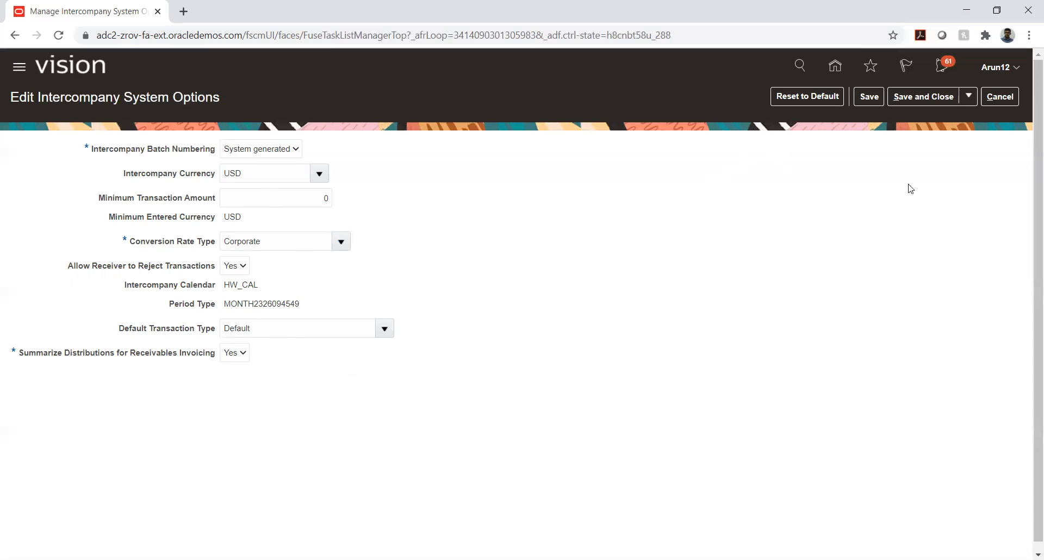
{"action": "left_click", "coordinate": [897, 96]}
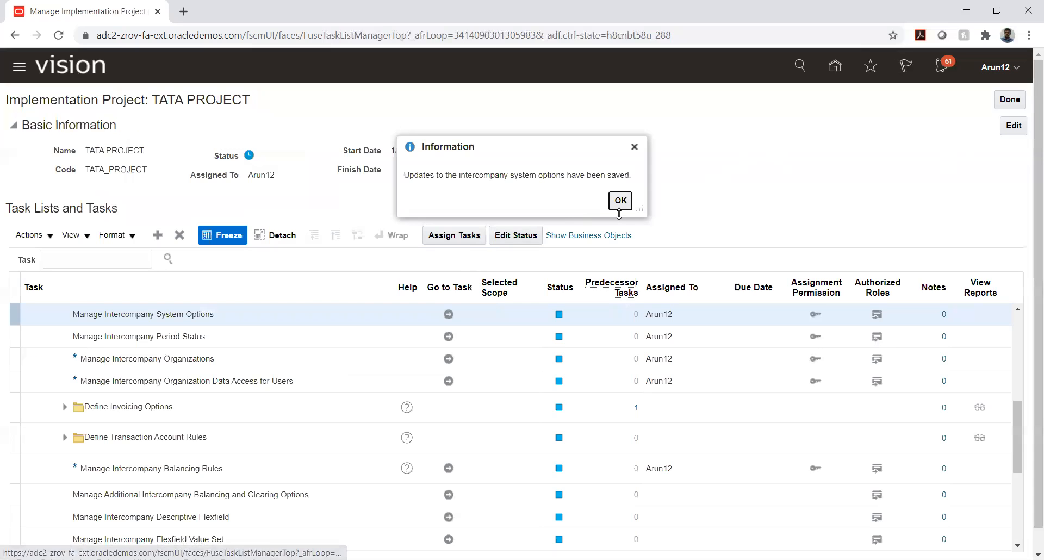
{"action": "left_click", "coordinate": [620, 202]}
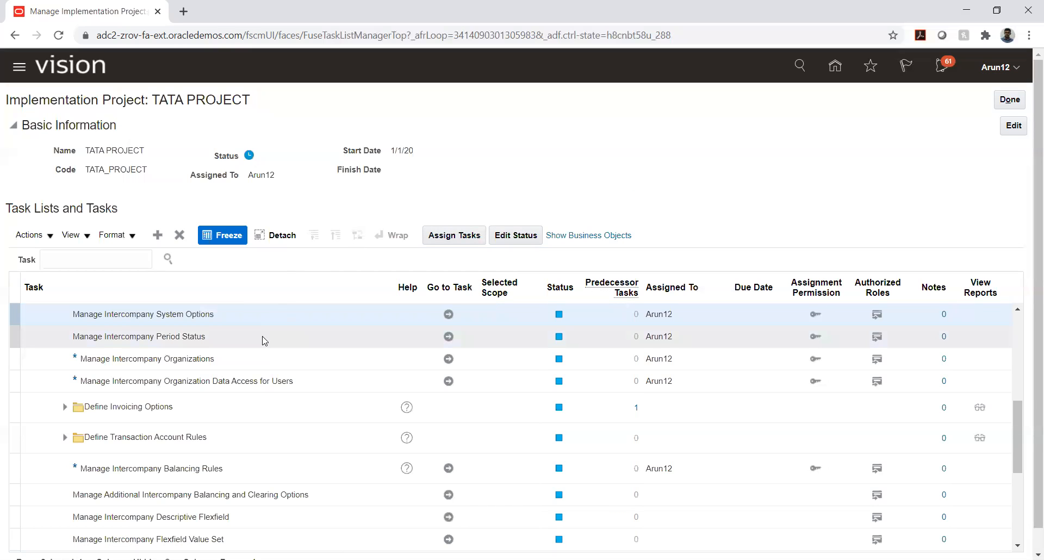
Step: Go to the Manage Intercompany Period Status task and set the search's Transaction Type Name to Default
{"action": "left_click", "coordinate": [447, 337]}
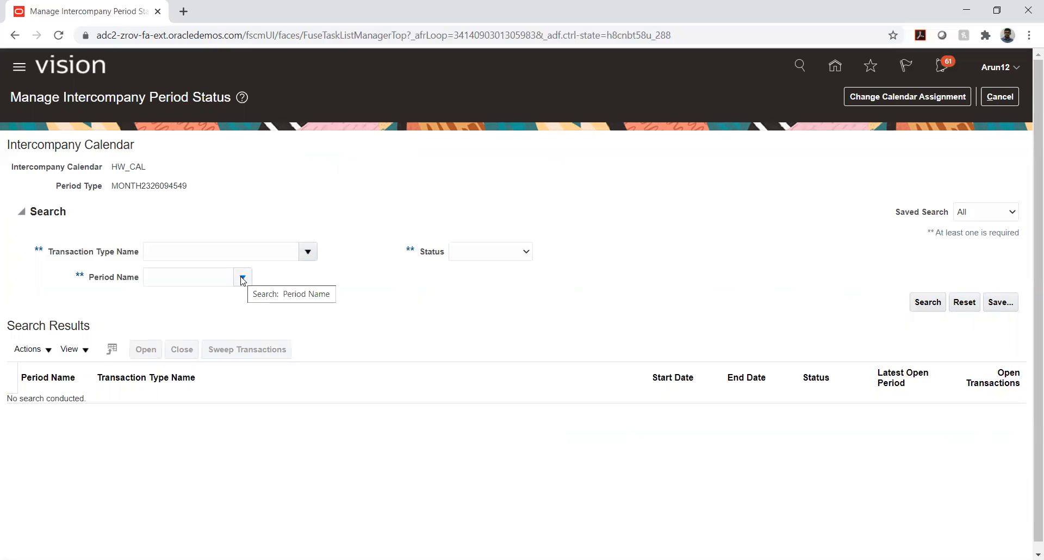
{"action": "left_click", "coordinate": [309, 253]}
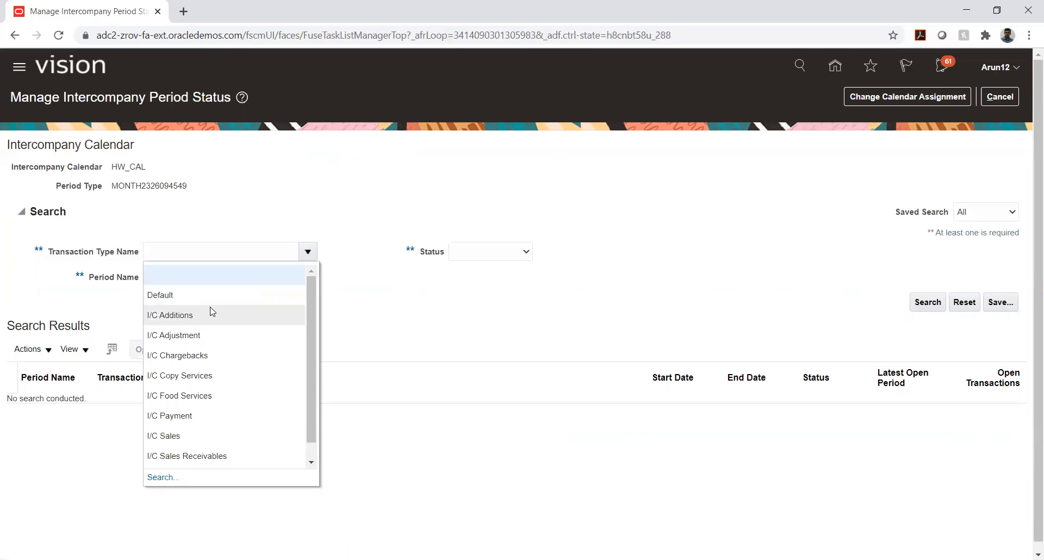
{"action": "left_click", "coordinate": [200, 295]}
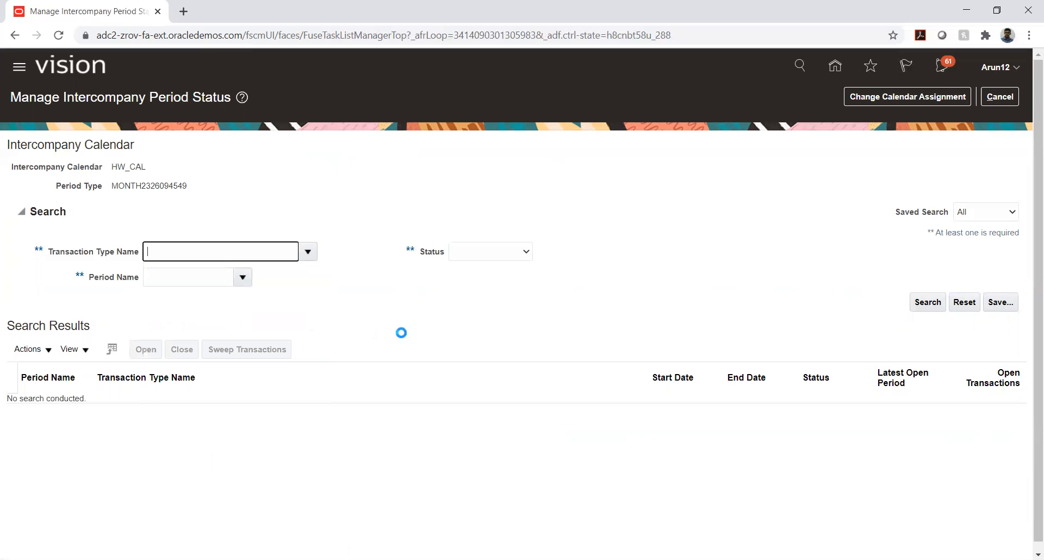
Step: Look up all calendar periods and choose Nov-20 as the search's Period Name
{"action": "left_click", "coordinate": [250, 278]}
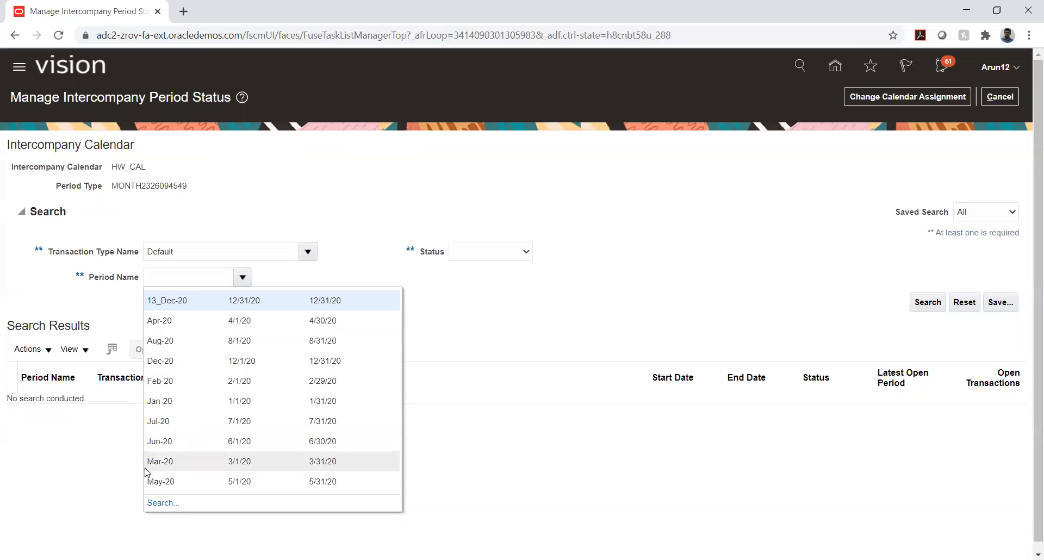
{"action": "left_click", "coordinate": [155, 504]}
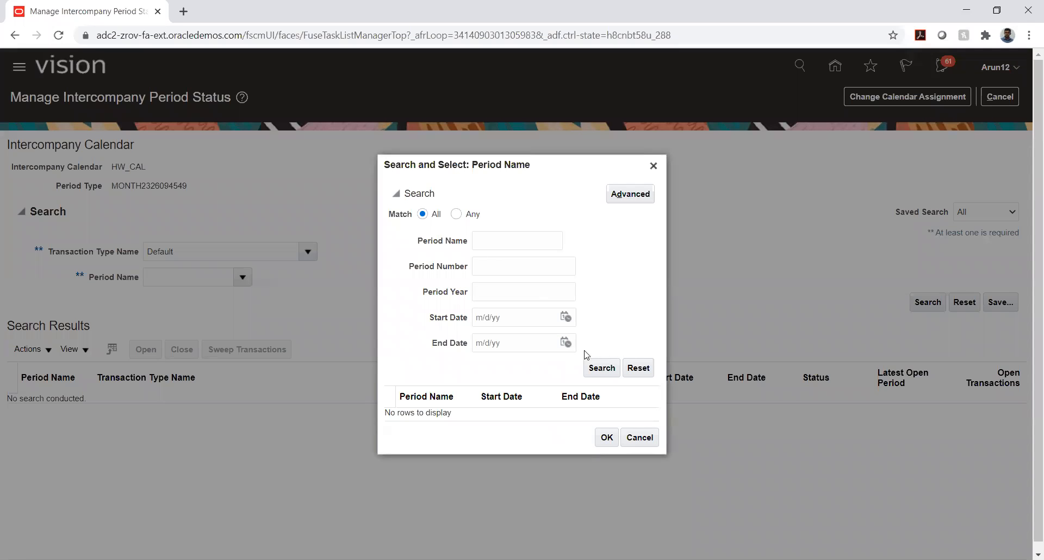
{"action": "left_click", "coordinate": [598, 367]}
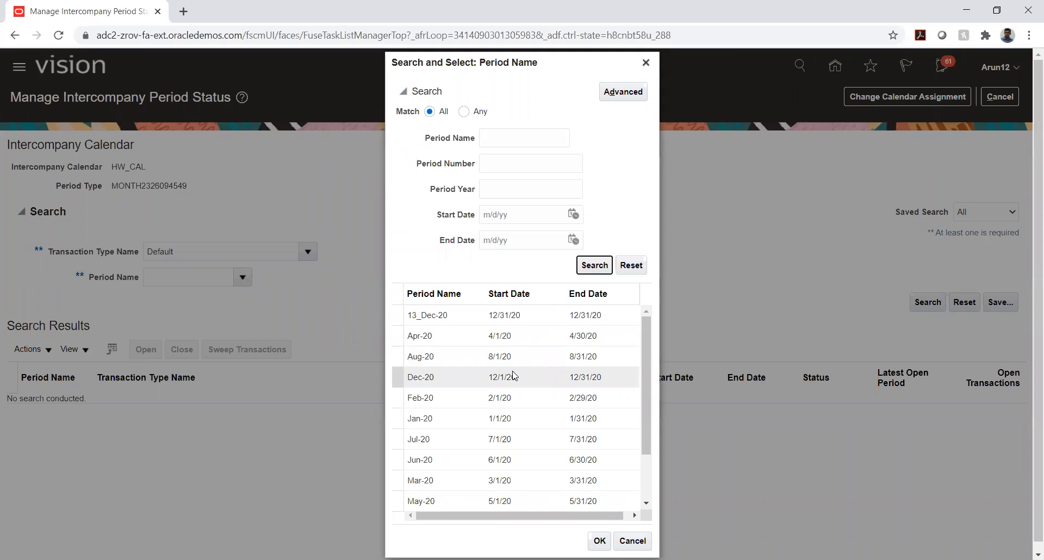
{"action": "scroll", "coordinate": [512, 375], "scroll_direction": "down", "scroll_amount": 3}
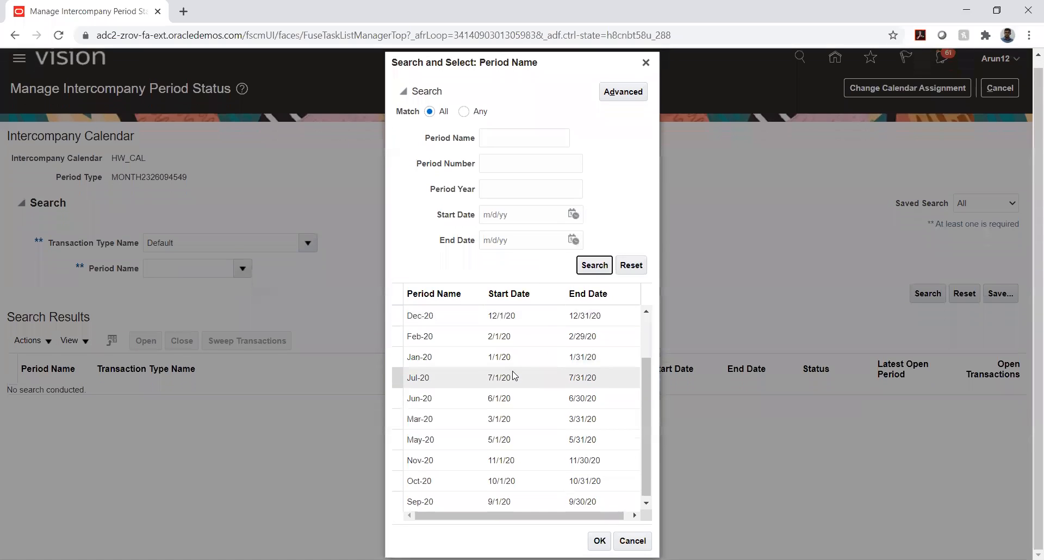
{"action": "left_click", "coordinate": [452, 460]}
{"action": "left_click", "coordinate": [600, 539]}
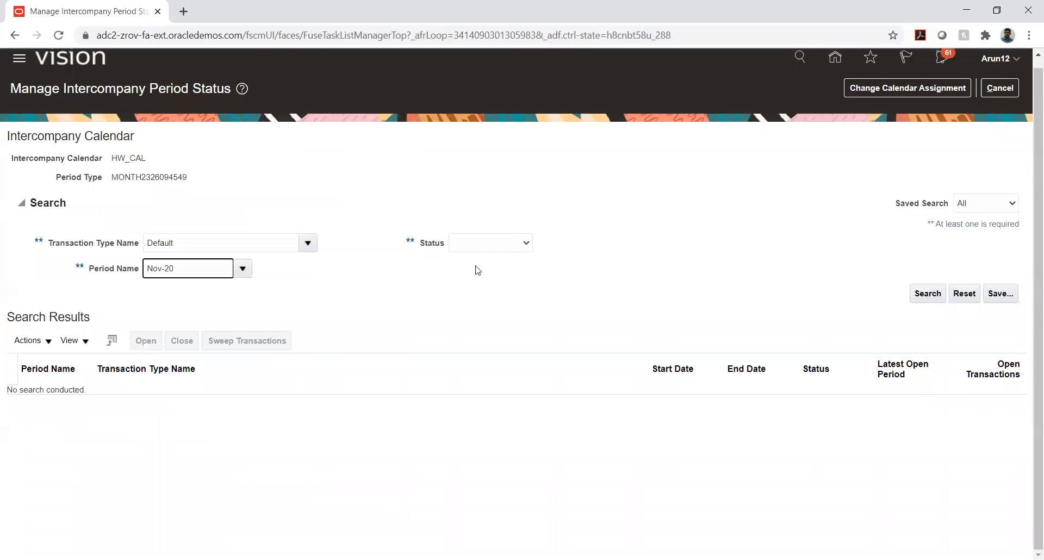
Step: Search with the chosen criteria and open the Nov-20 period for the Default transaction type
{"action": "left_click", "coordinate": [928, 295]}
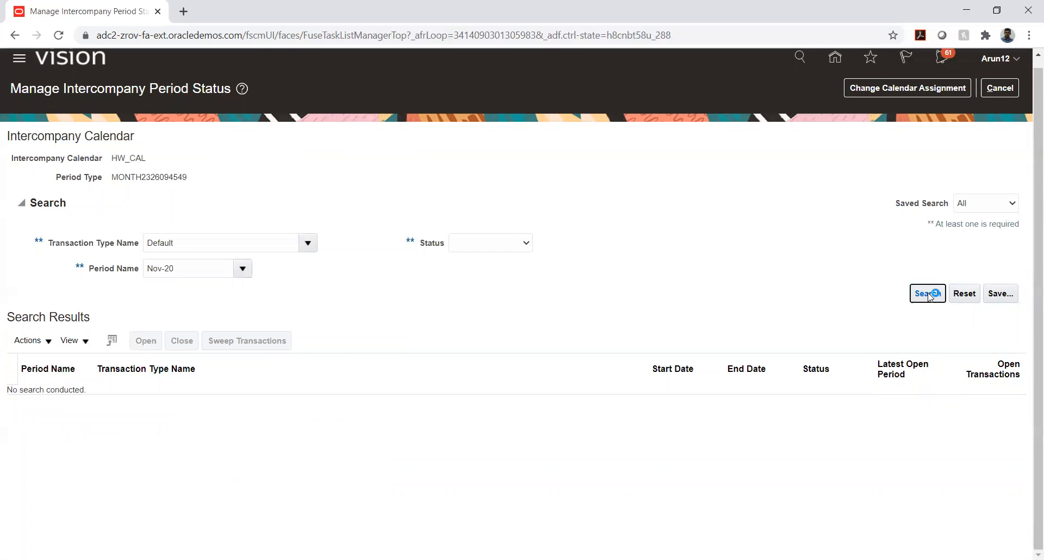
{"action": "left_click", "coordinate": [469, 399]}
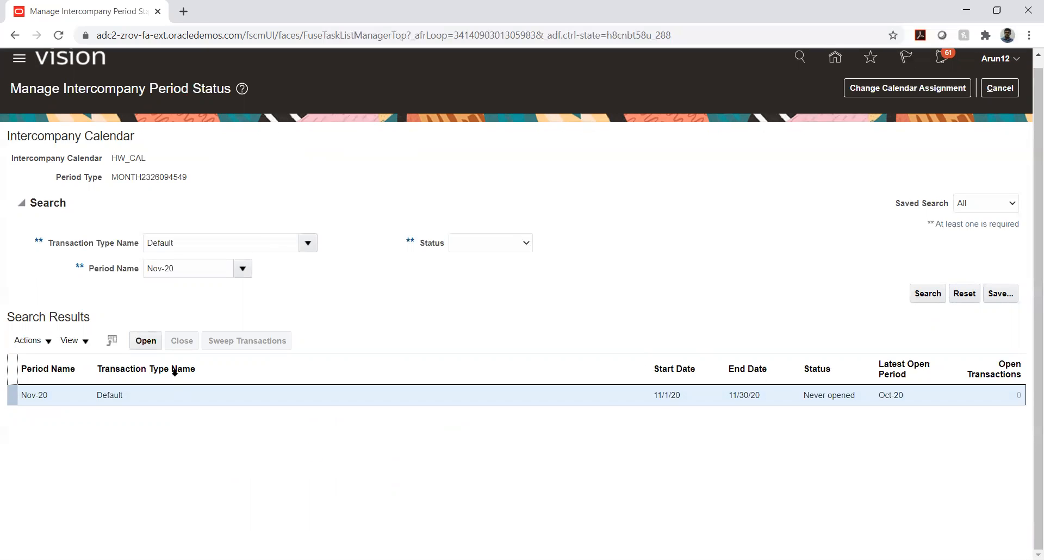
{"action": "left_click", "coordinate": [145, 341]}
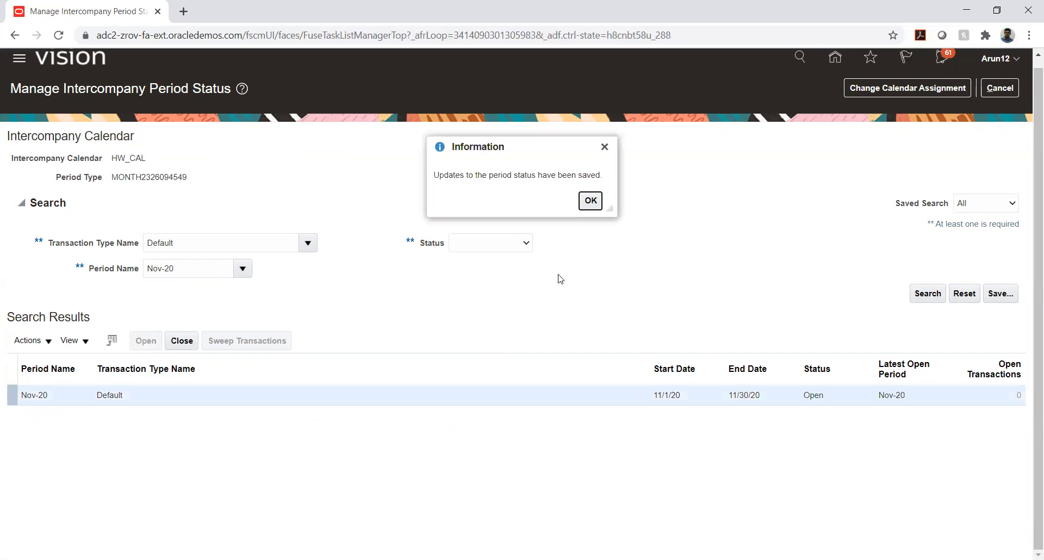
{"action": "left_click", "coordinate": [590, 200]}
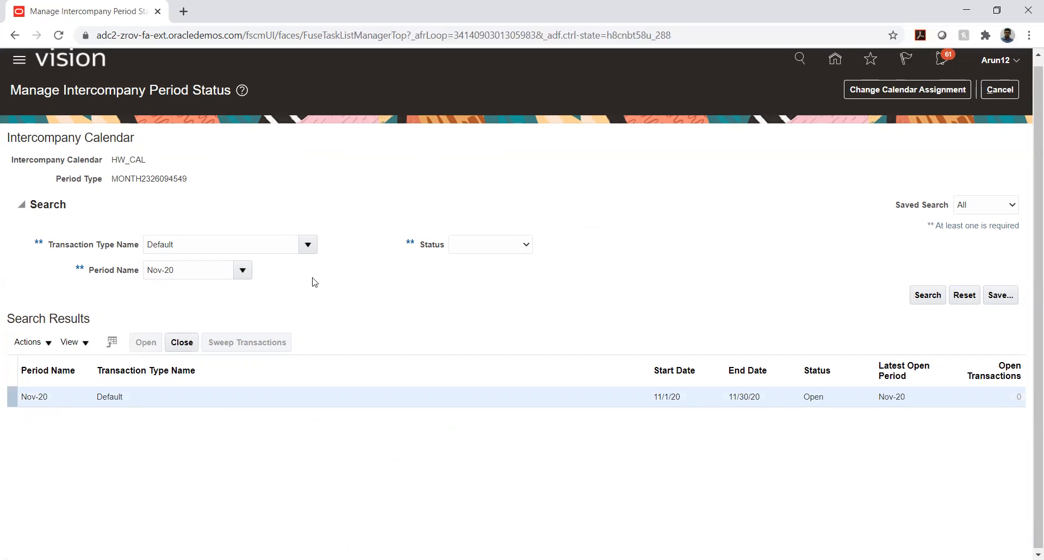
Step: Search for the I/C Shared Services transaction type in Nov-20 and open that period
{"action": "left_click", "coordinate": [306, 245]}
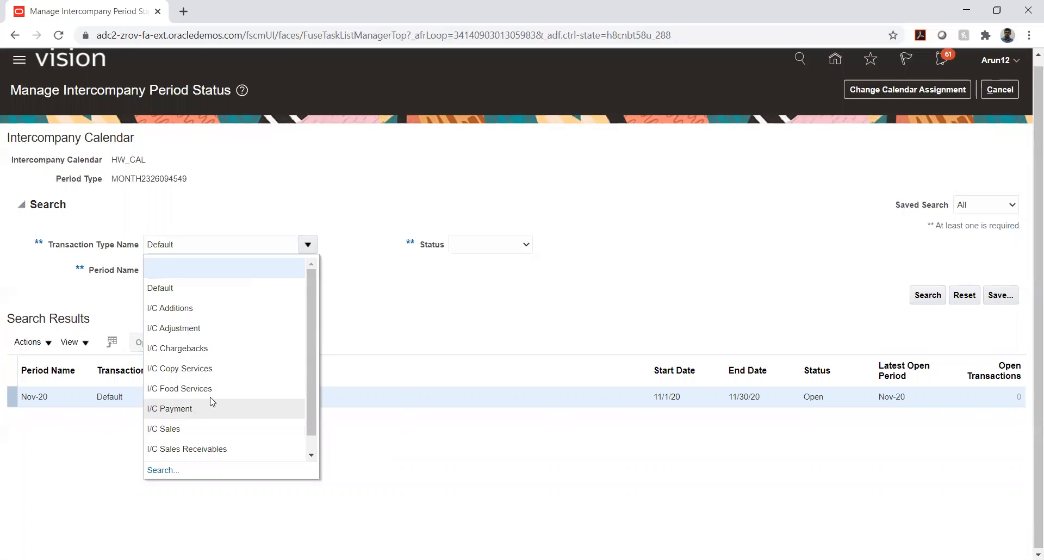
{"action": "scroll", "coordinate": [213, 386], "scroll_direction": "down", "scroll_amount": 3}
{"action": "left_click", "coordinate": [383, 267]}
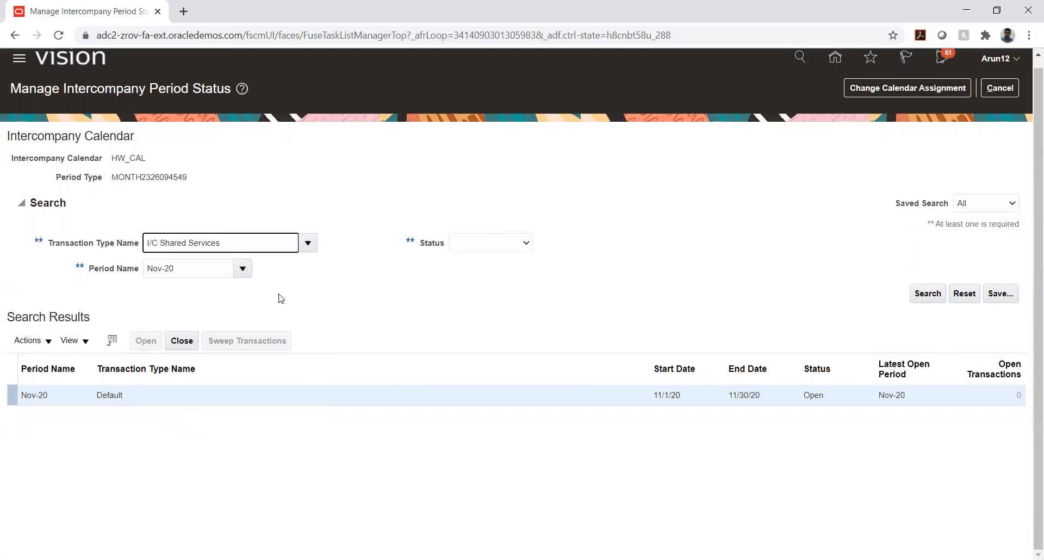
{"action": "left_click", "coordinate": [914, 296]}
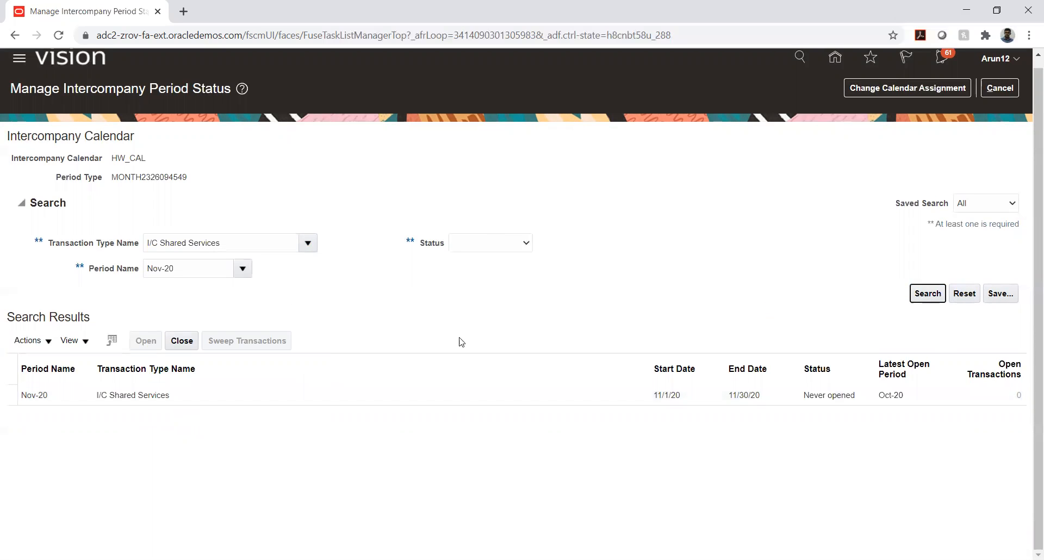
{"action": "left_click", "coordinate": [203, 397]}
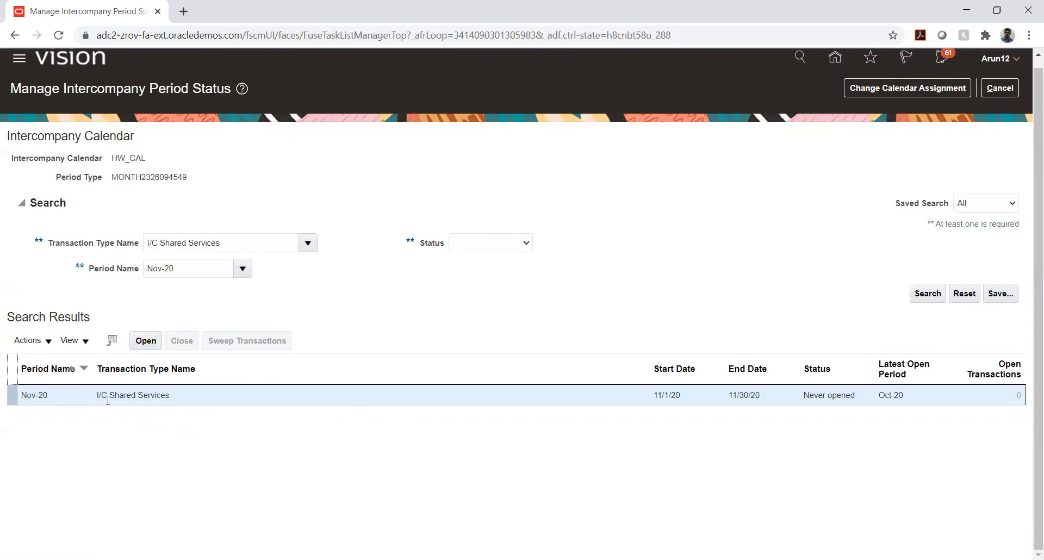
{"action": "left_click", "coordinate": [147, 341]}
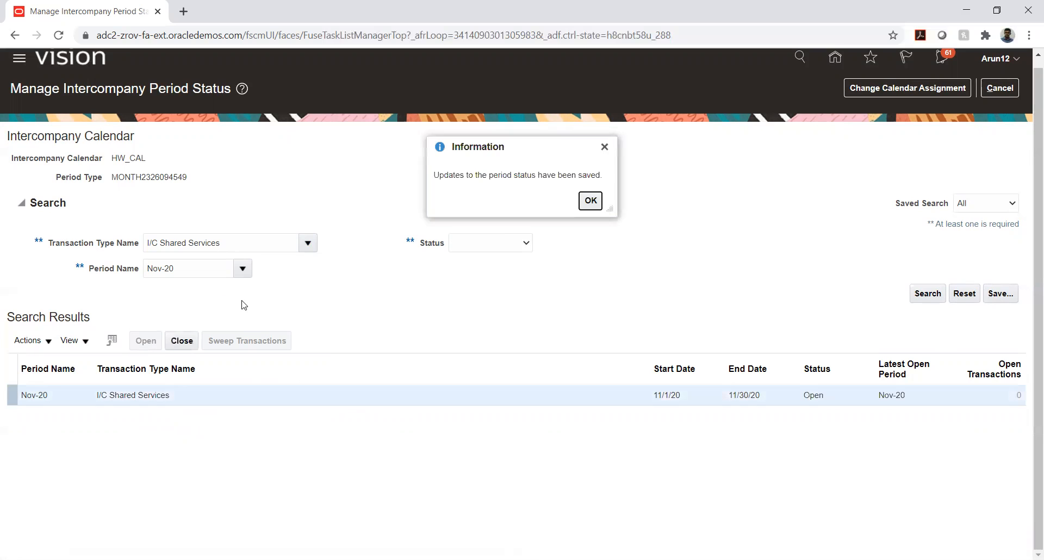
{"action": "left_click", "coordinate": [590, 201]}
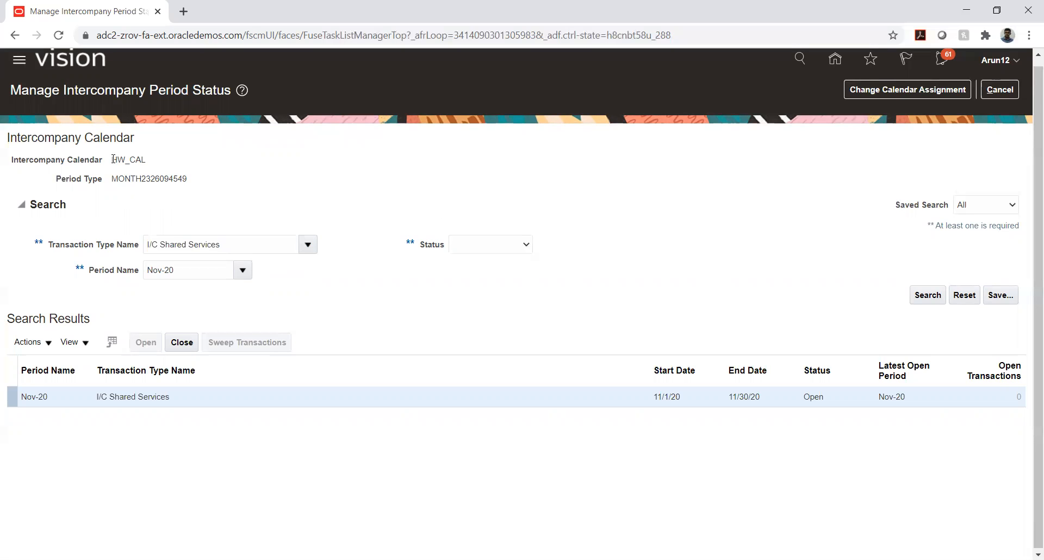
Step: Examine the Intercompany Calendar name, and leave the period status page for the Manage Intercompany Organizations task
{"action": "left_click_drag", "start_coordinate": [112, 159], "coordinate": [143, 159]}
{"action": "double_click", "coordinate": [144, 157]}
{"action": "left_click", "coordinate": [554, 276]}
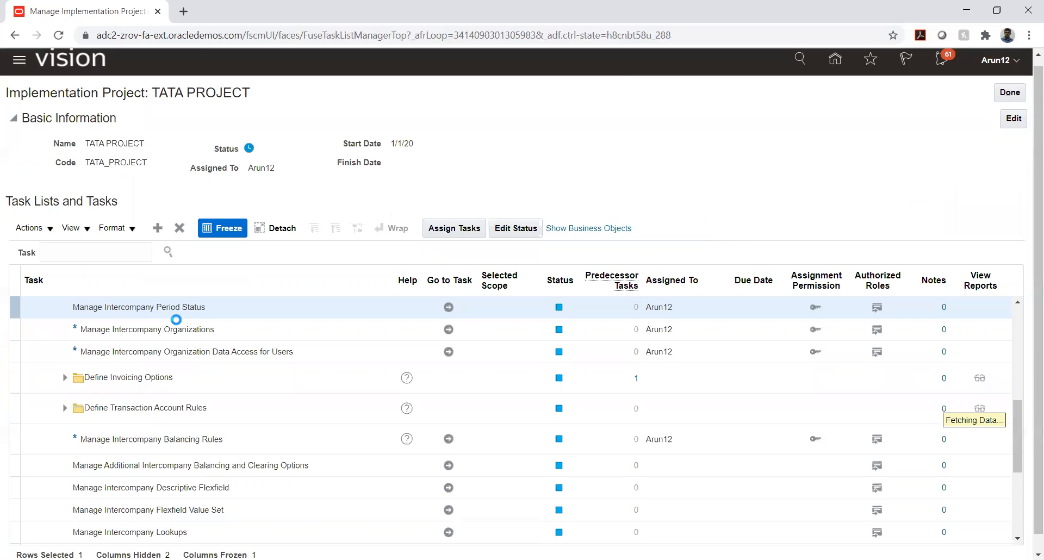
{"action": "left_click", "coordinate": [443, 331]}
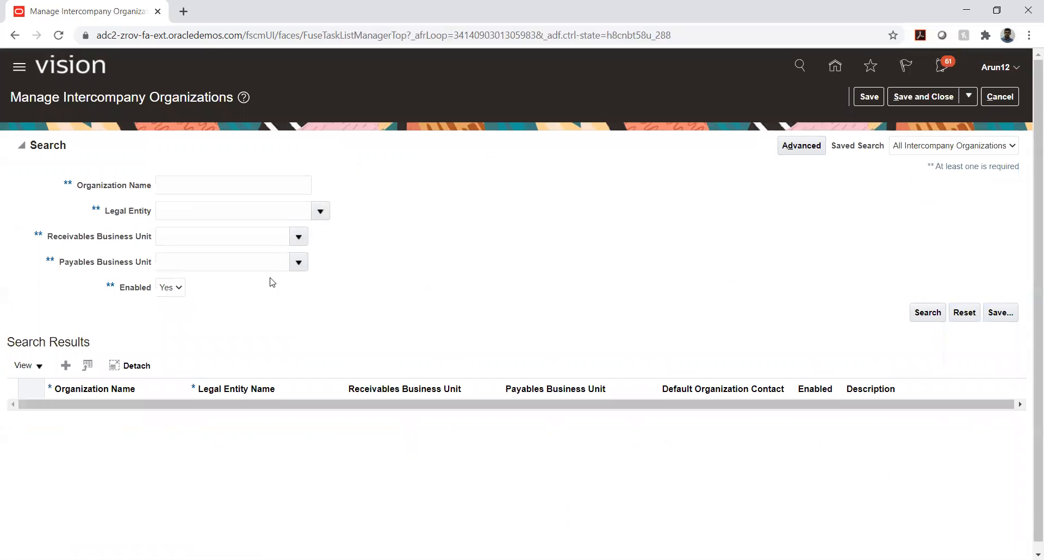
Step: Search the intercompany organizations for names starting with TS and select TS_01_I/C
{"action": "left_click", "coordinate": [219, 194]}
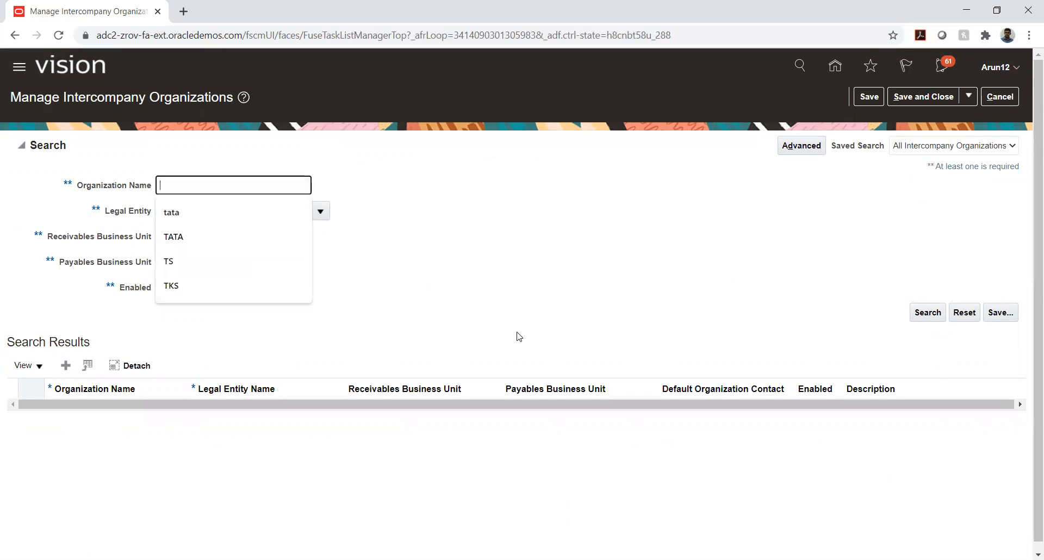
{"action": "type", "text": "TS"}
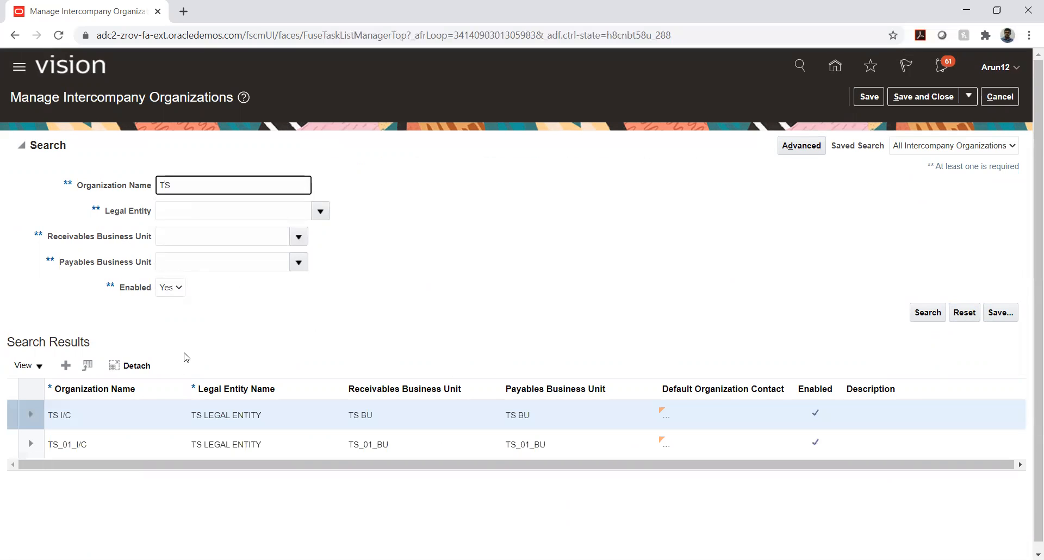
{"action": "left_click", "coordinate": [104, 449]}
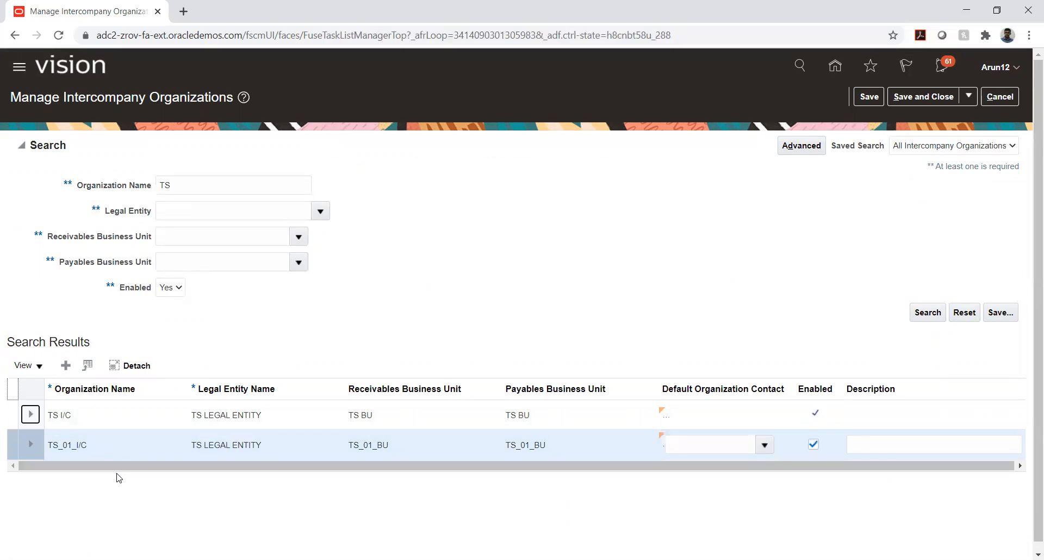
{"action": "left_click", "coordinate": [73, 441]}
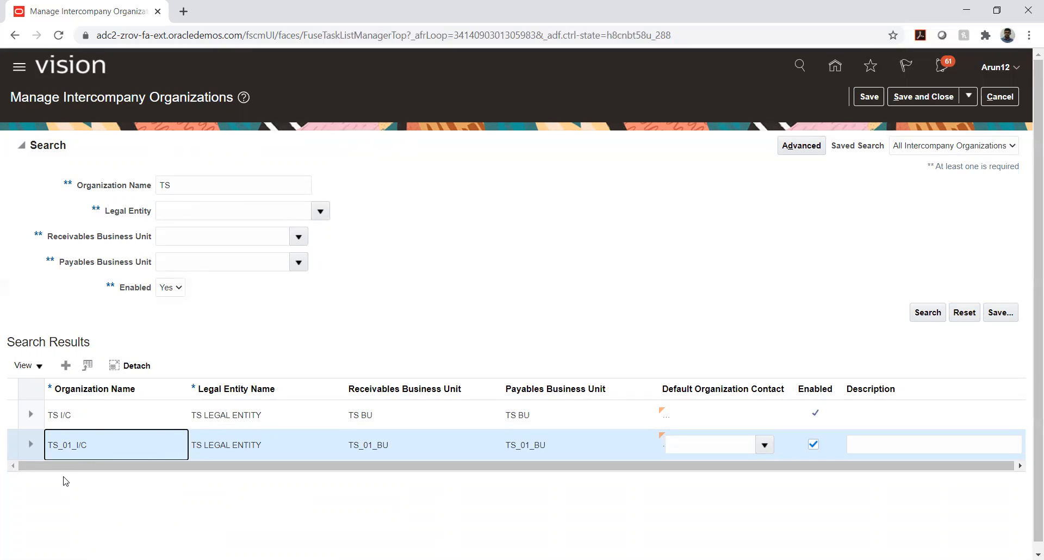
Step: Broaden the organization search to the name pattern T% and look through the listed organizations
{"action": "left_click", "coordinate": [186, 184]}
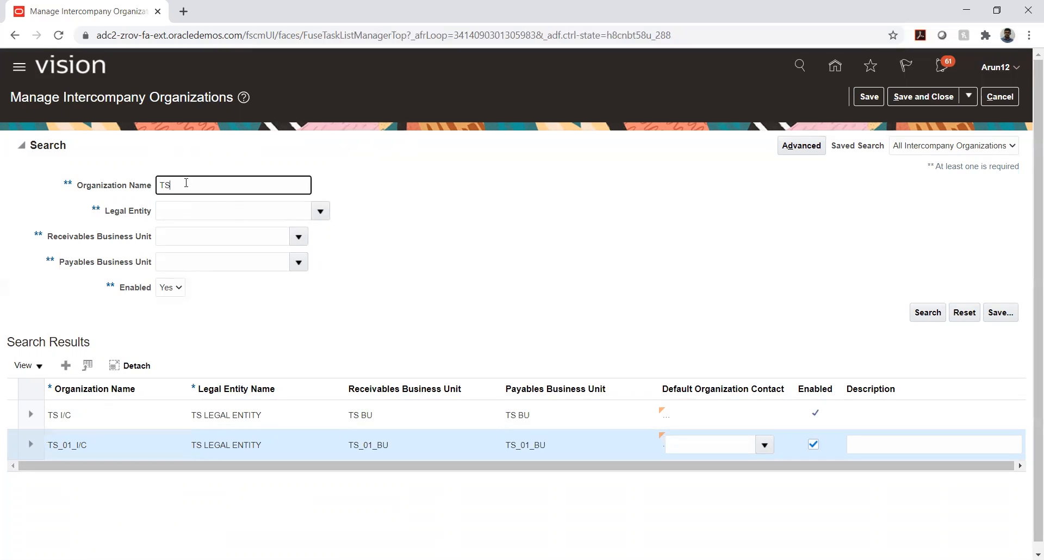
{"action": "key", "text": "BackSpace"}
{"action": "type", "text": "%"}
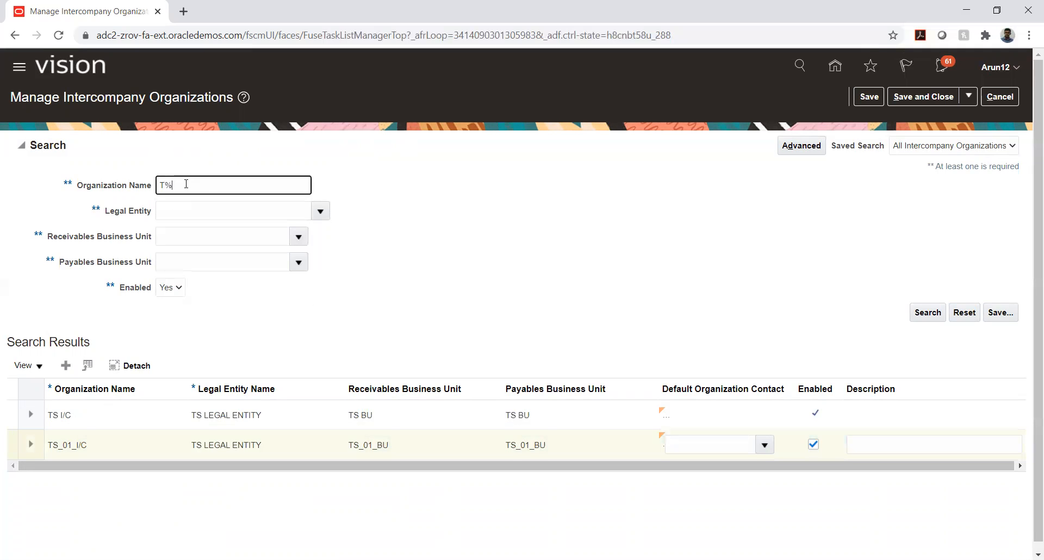
{"action": "key", "text": "Return"}
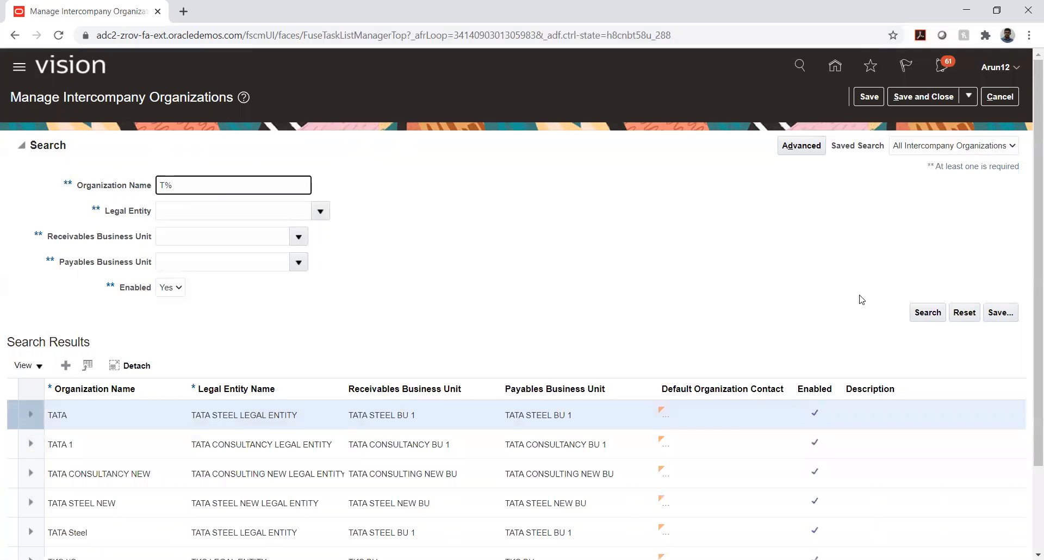
{"action": "scroll", "coordinate": [372, 294], "scroll_direction": "down", "scroll_amount": 2}
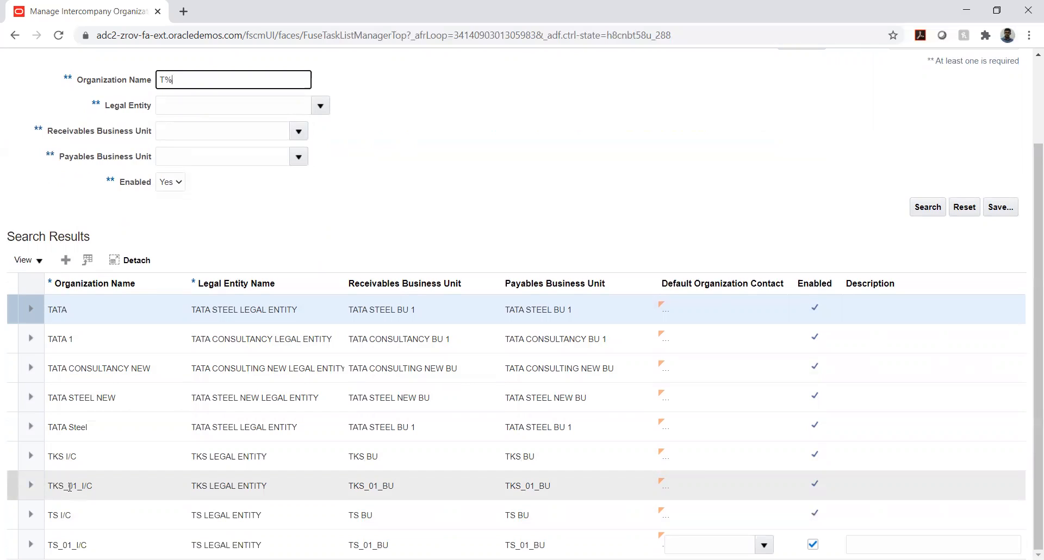
Step: Compare the legal entities and receivables business units of the TS_01_I/C and TKS_01_I/C organizations
{"action": "left_click", "coordinate": [81, 545]}
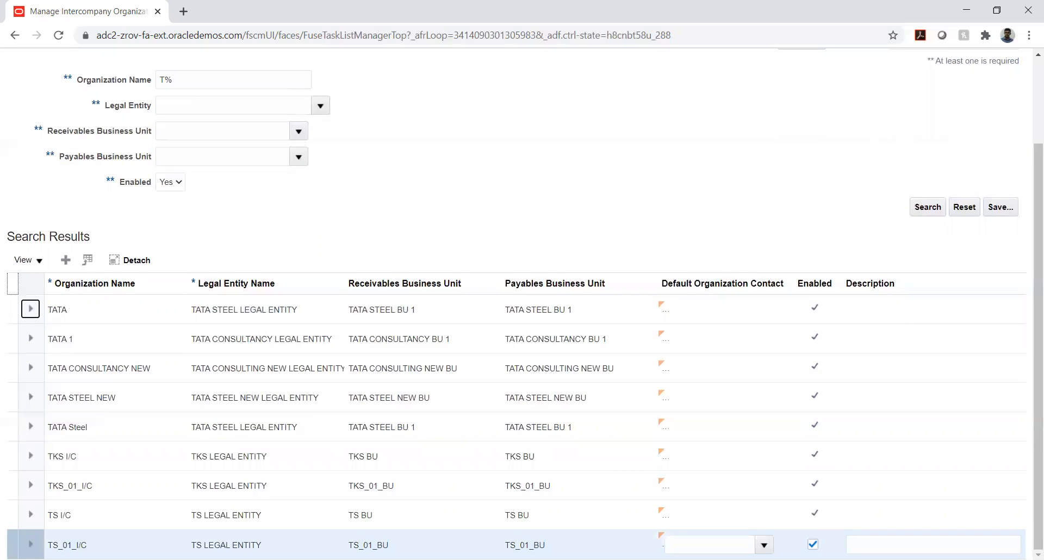
{"action": "left_click", "coordinate": [202, 542]}
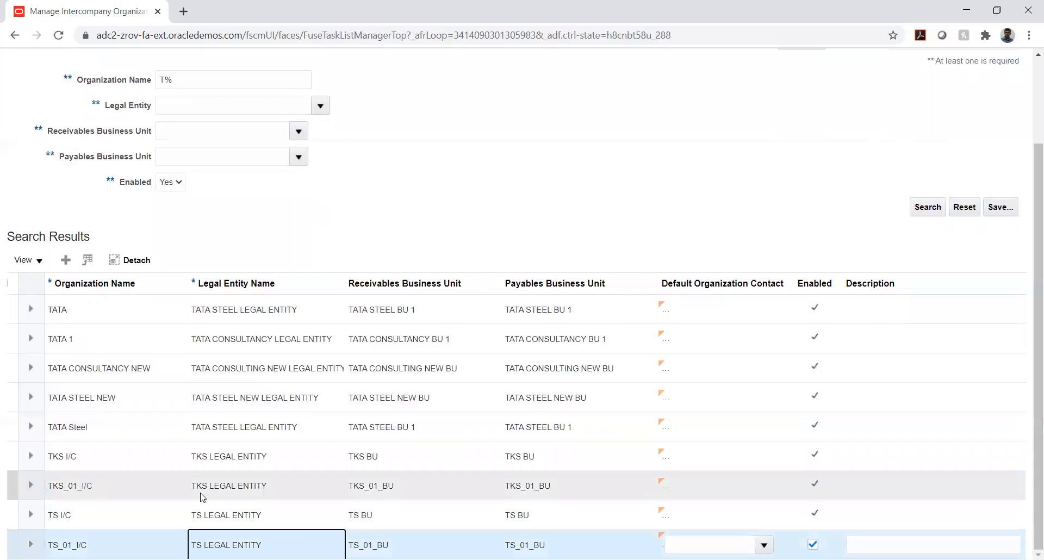
{"action": "left_click", "coordinate": [201, 485]}
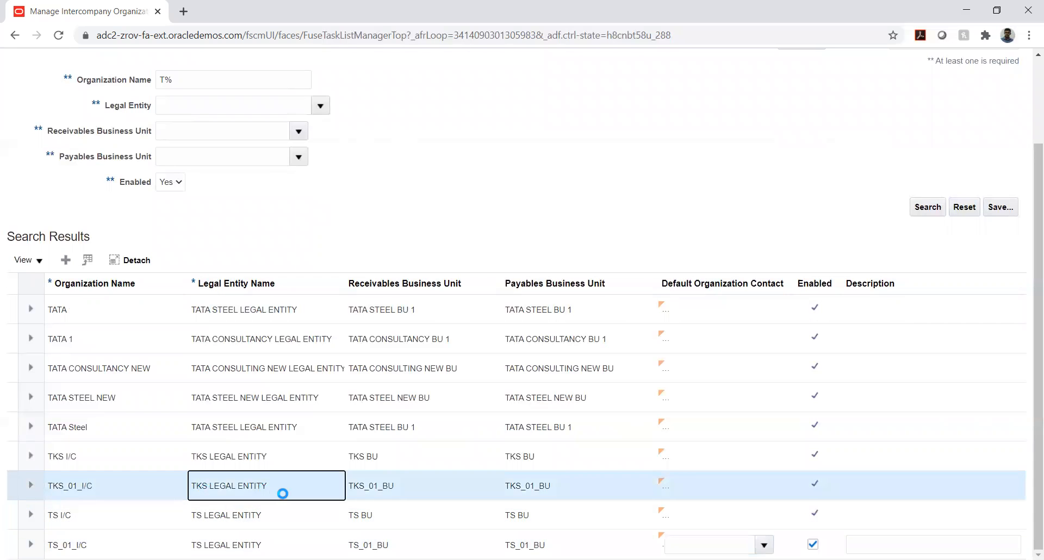
{"action": "left_click", "coordinate": [384, 485]}
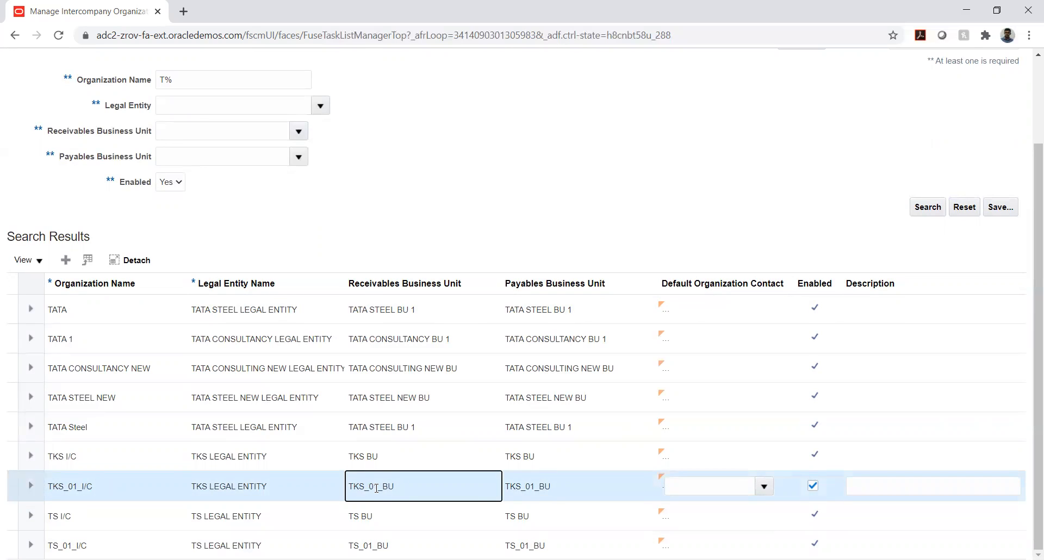
{"action": "left_click", "coordinate": [363, 544]}
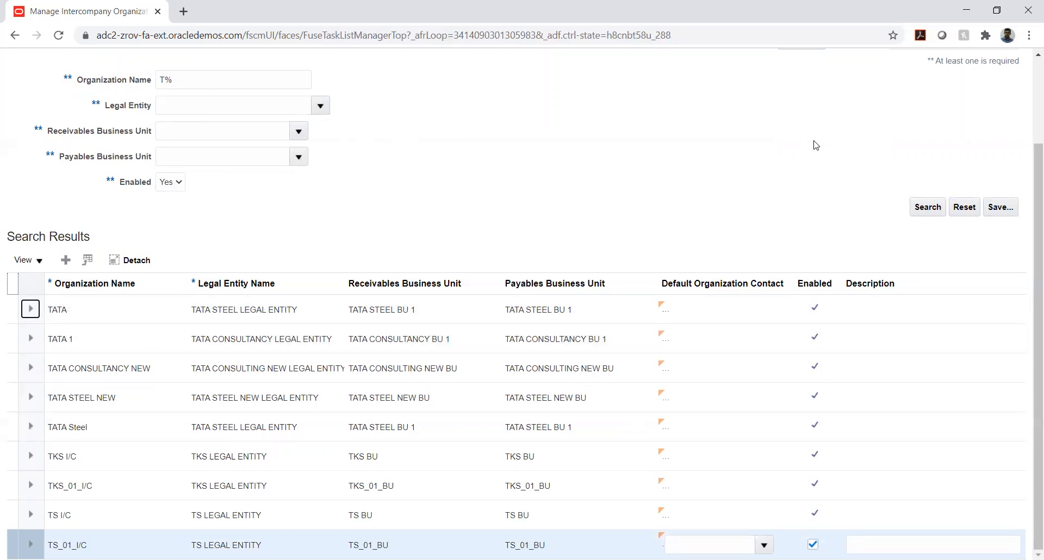
Step: Save and close the intercompany organizations, and dismiss the information message
{"action": "scroll", "coordinate": [850, 132], "scroll_direction": "up", "scroll_amount": 2}
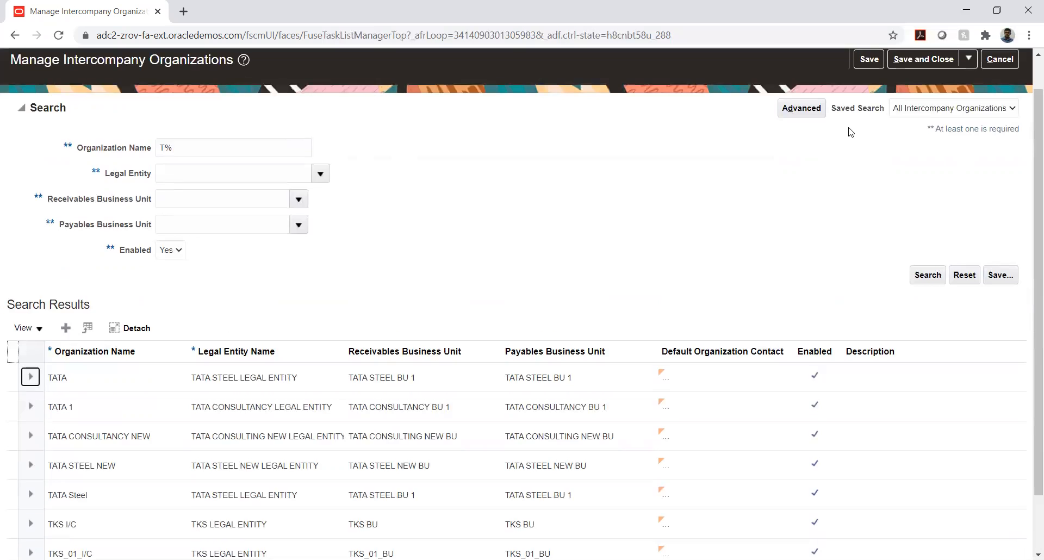
{"action": "left_click", "coordinate": [915, 97]}
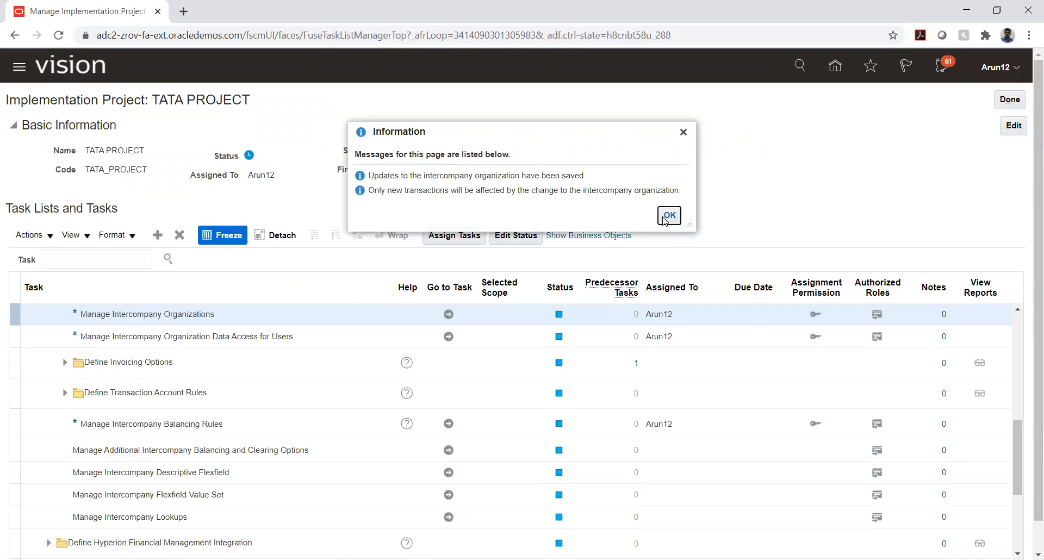
{"action": "left_click", "coordinate": [667, 216]}
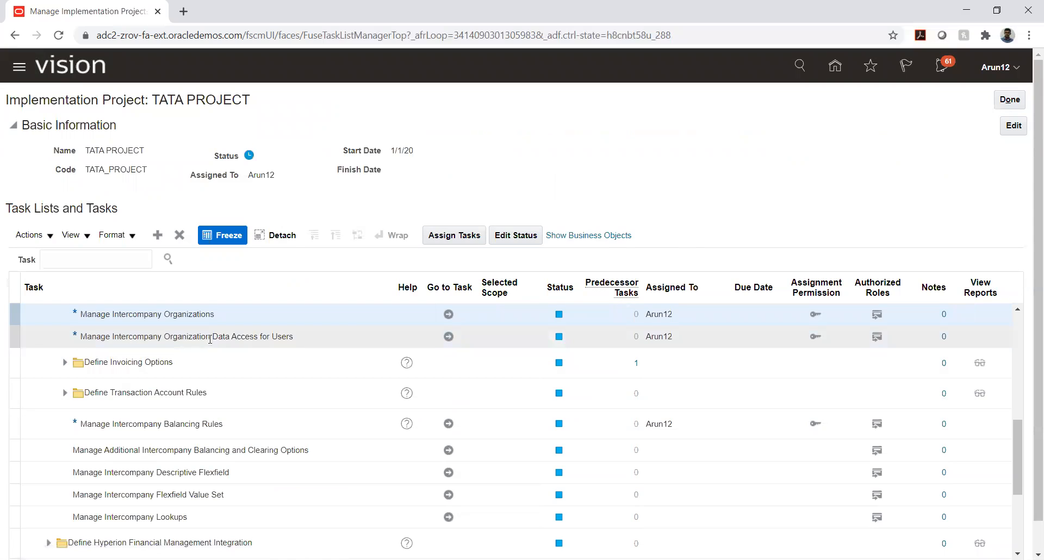
Step: Go to the Manage Intercompany Organization Data Access for Users task and search users without data access by the user name
{"action": "left_click", "coordinate": [448, 340]}
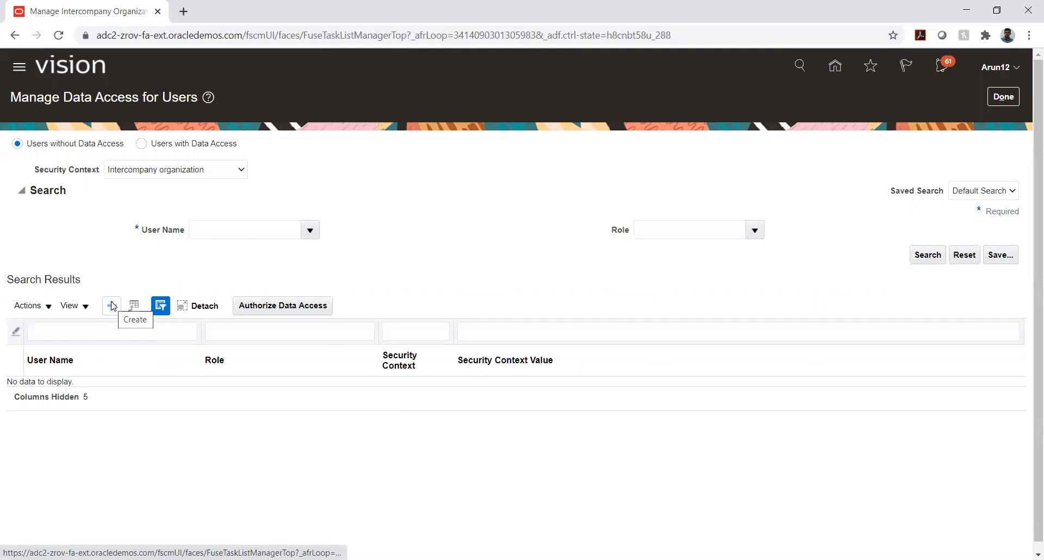
{"action": "left_click", "coordinate": [251, 232]}
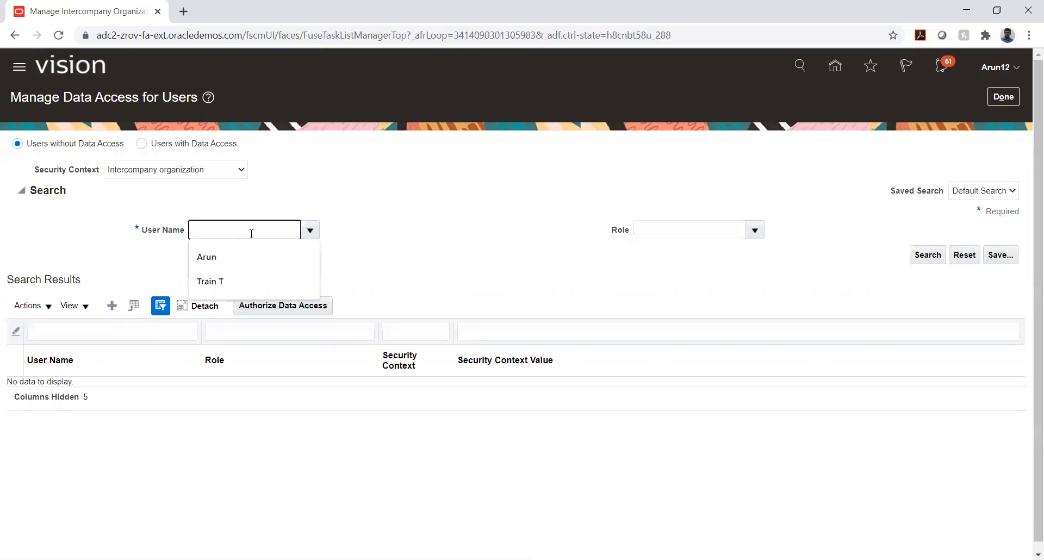
{"action": "type", "text": "Arun12"}
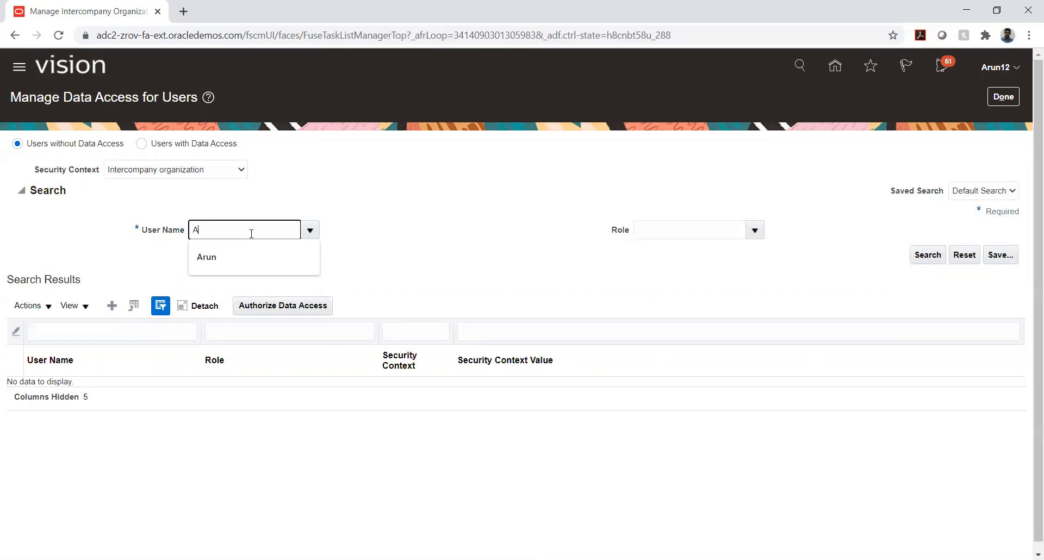
{"action": "key", "text": "Tab"}
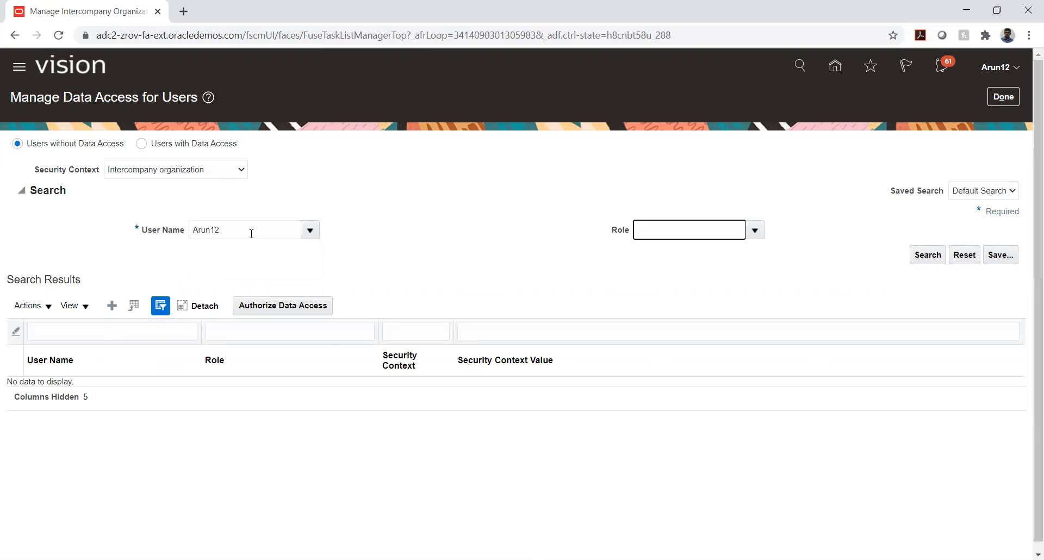
{"action": "left_click", "coordinate": [916, 255]}
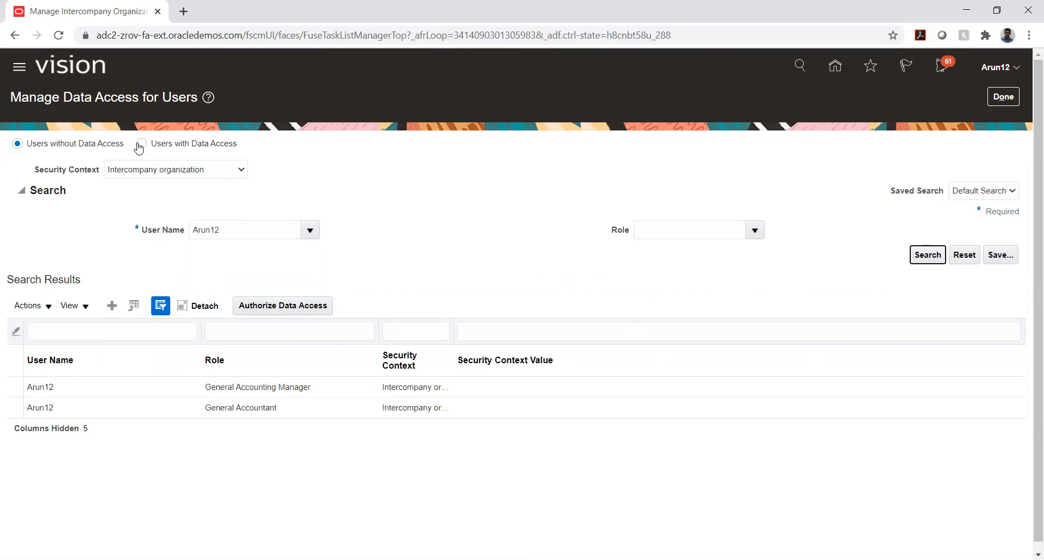
Step: Switch the search to Users with Data Access and search for the same user name
{"action": "double_click", "coordinate": [234, 235]}
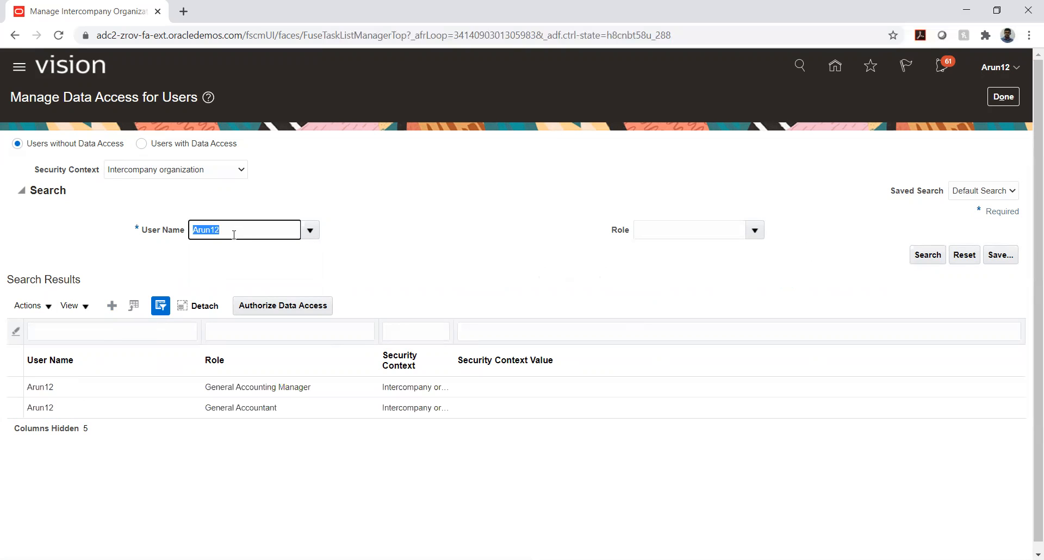
{"action": "left_click", "coordinate": [140, 144]}
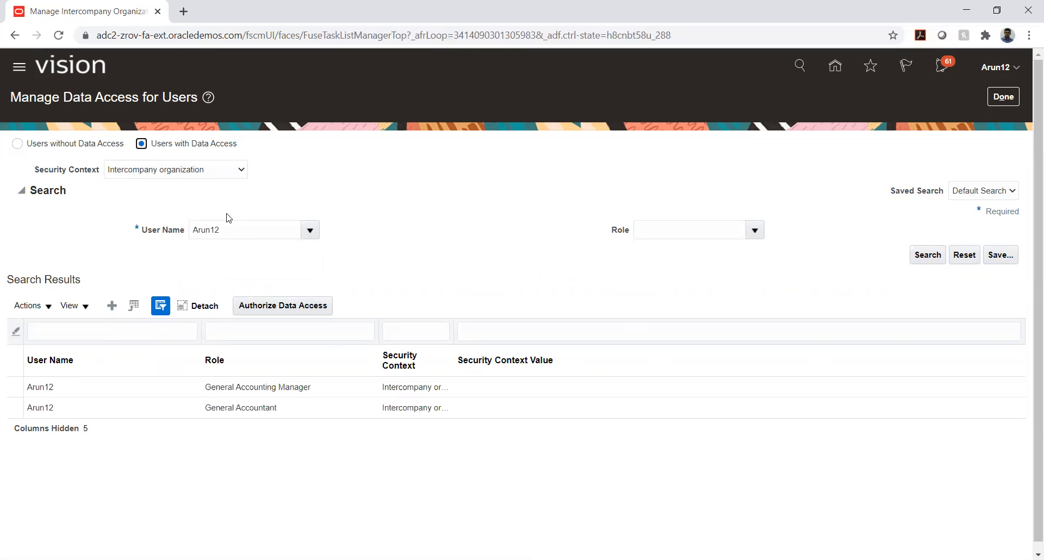
{"action": "left_click", "coordinate": [240, 231]}
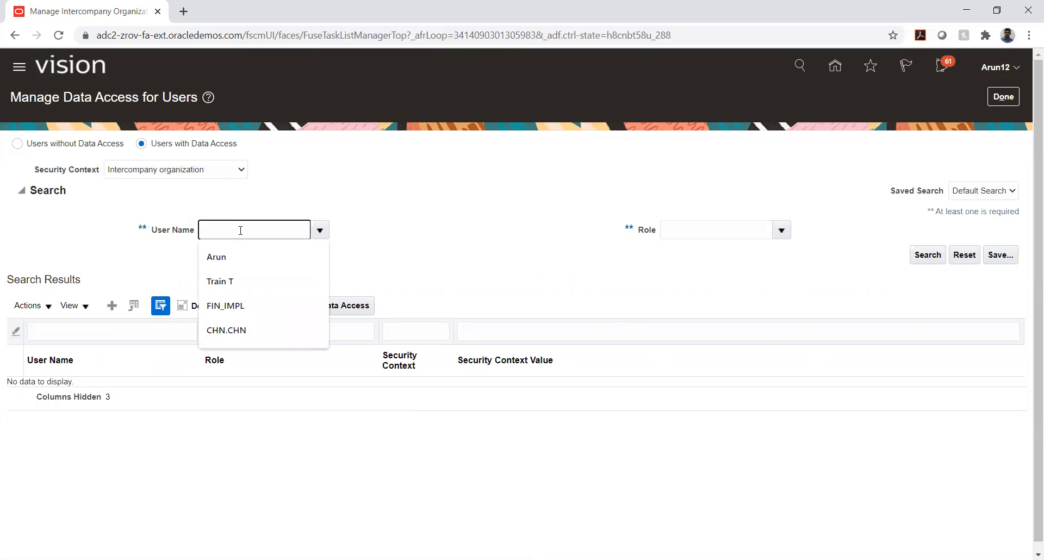
{"action": "type", "text": "Arun12"}
{"action": "key", "text": "Tab"}
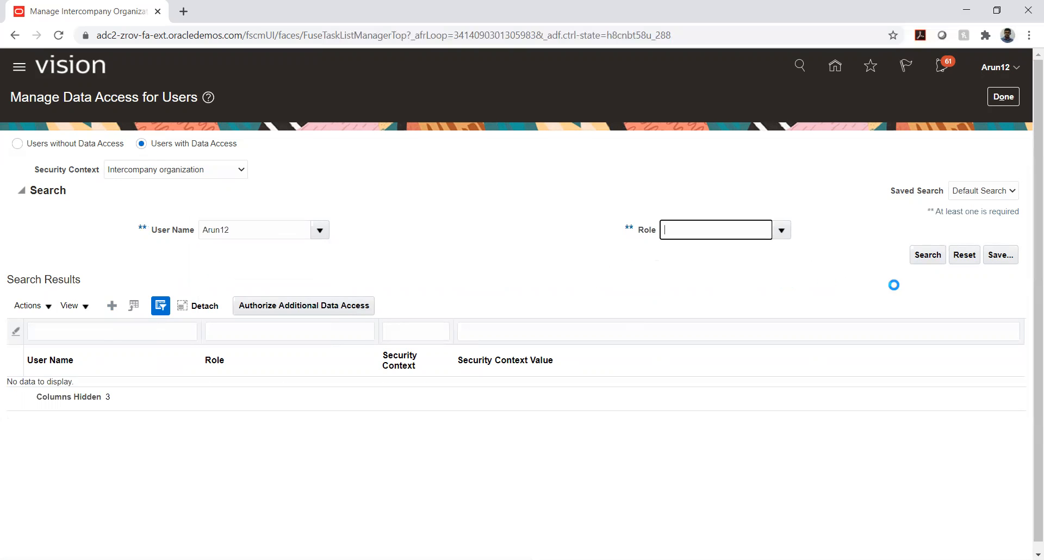
{"action": "left_click", "coordinate": [920, 258]}
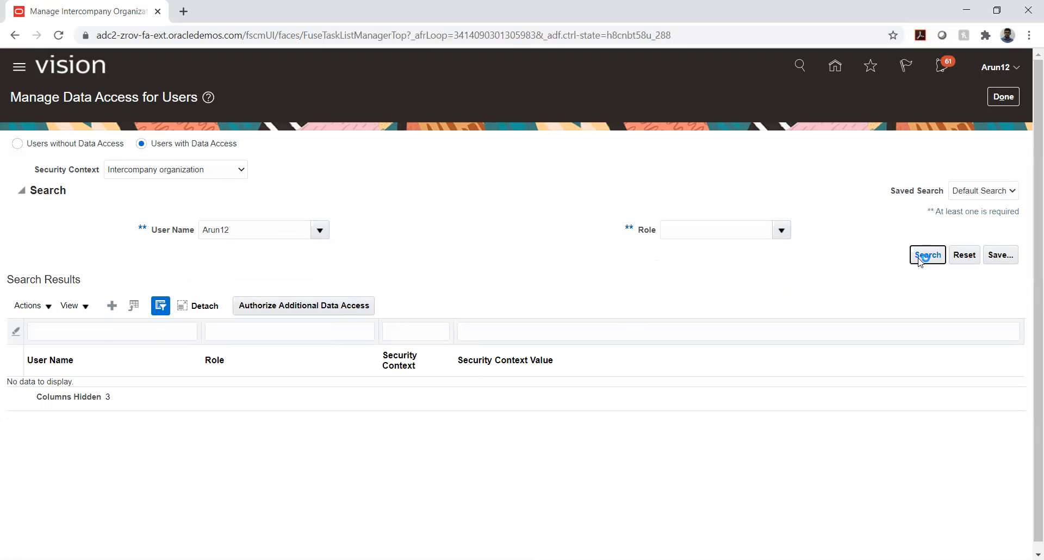
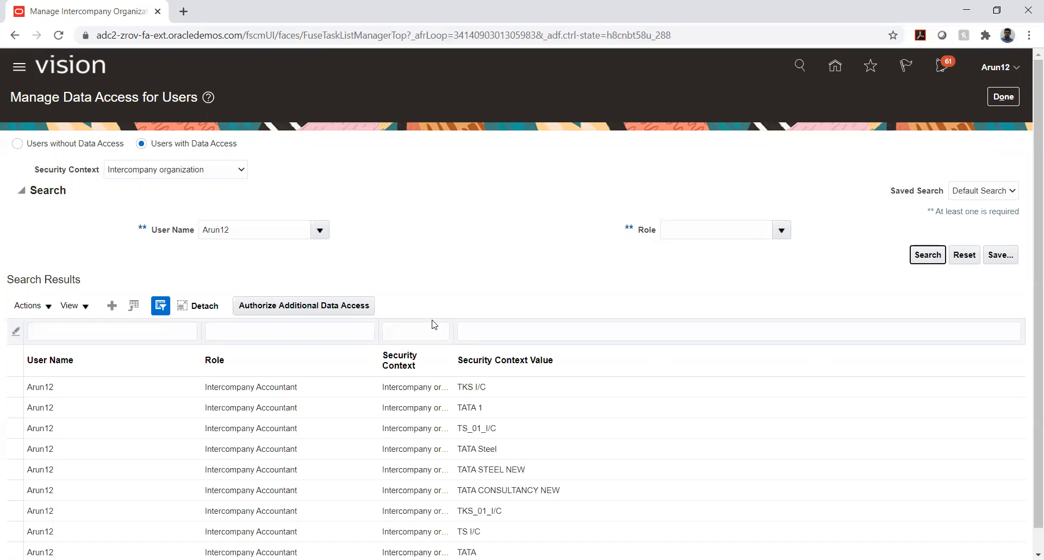
Step: Examine the roles and intercompany organizations assigned to the user, and return to the project's task list
{"action": "scroll", "coordinate": [445, 208], "scroll_direction": "down", "scroll_amount": 1}
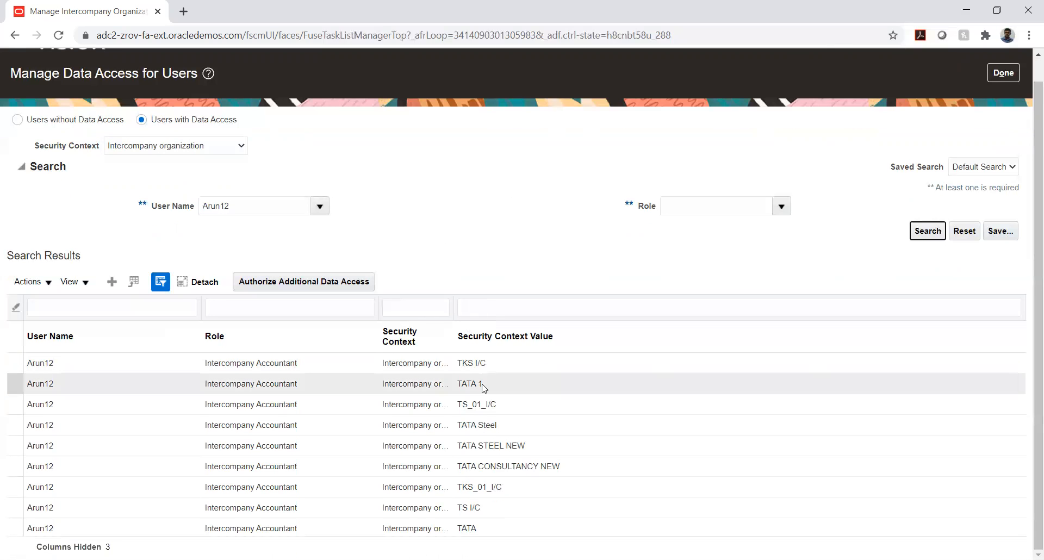
{"action": "scroll", "coordinate": [482, 387], "scroll_direction": "up", "scroll_amount": 1}
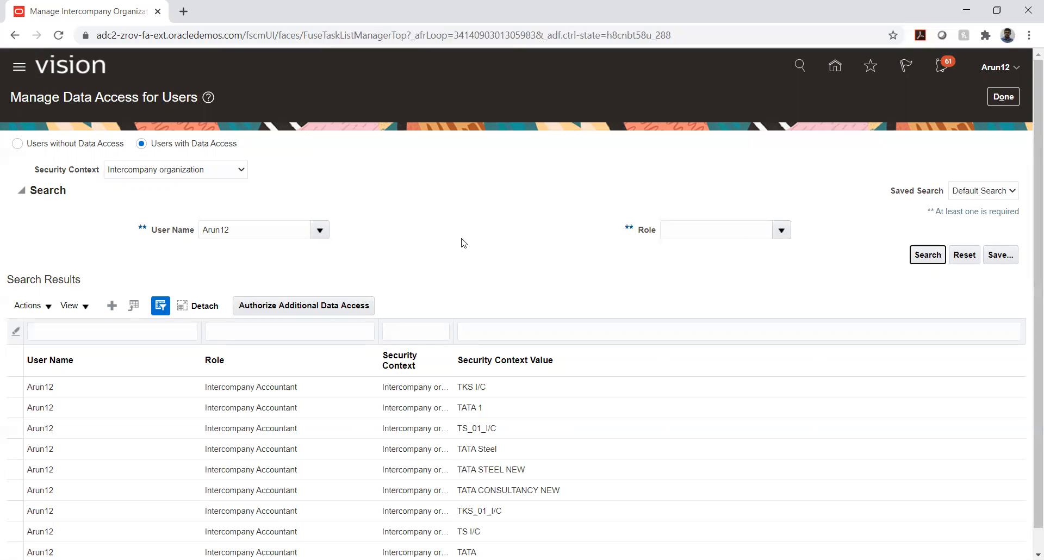
{"action": "left_click_drag", "start_coordinate": [89, 95], "coordinate": [194, 100]}
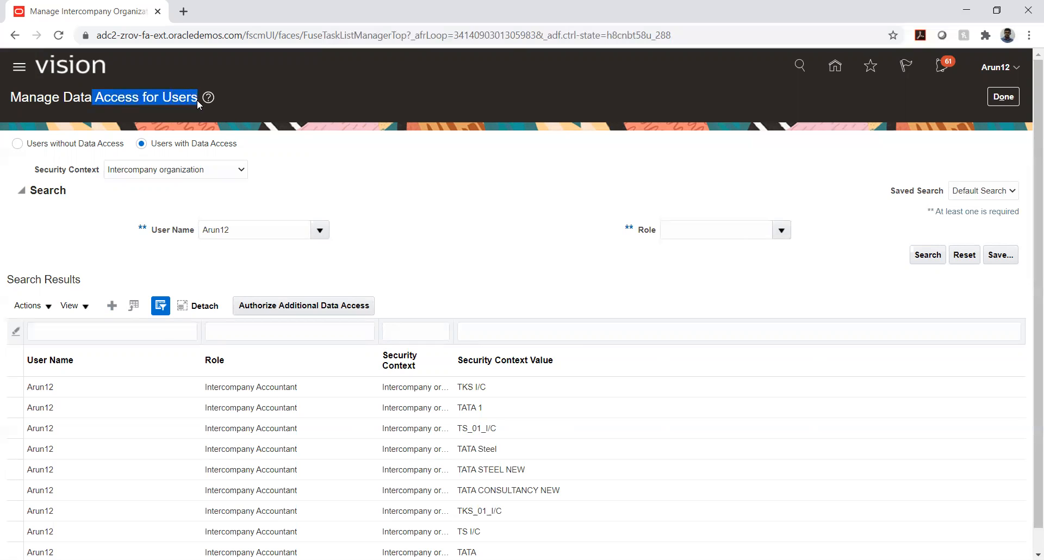
{"action": "left_click", "coordinate": [382, 195]}
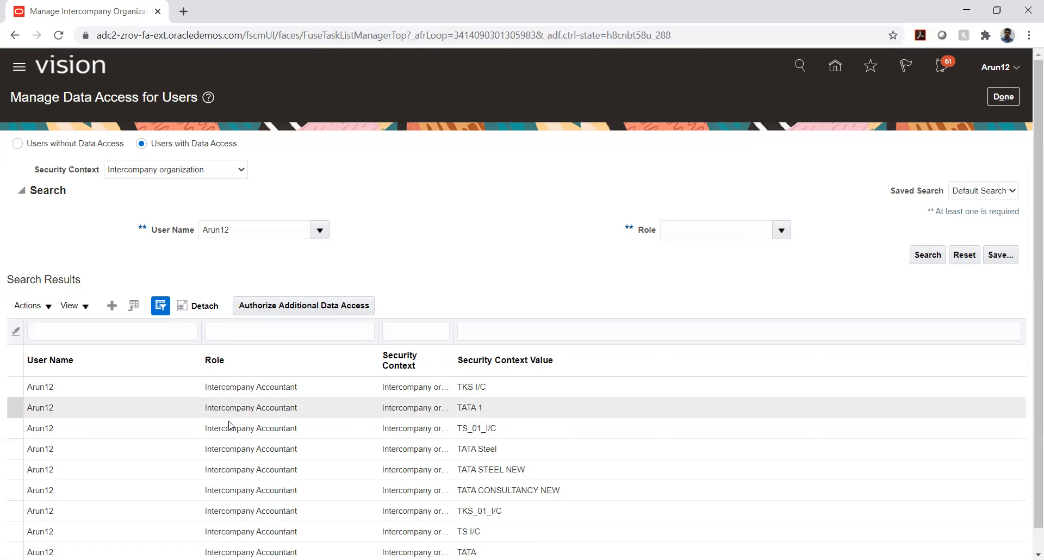
{"action": "left_click", "coordinate": [1000, 99]}
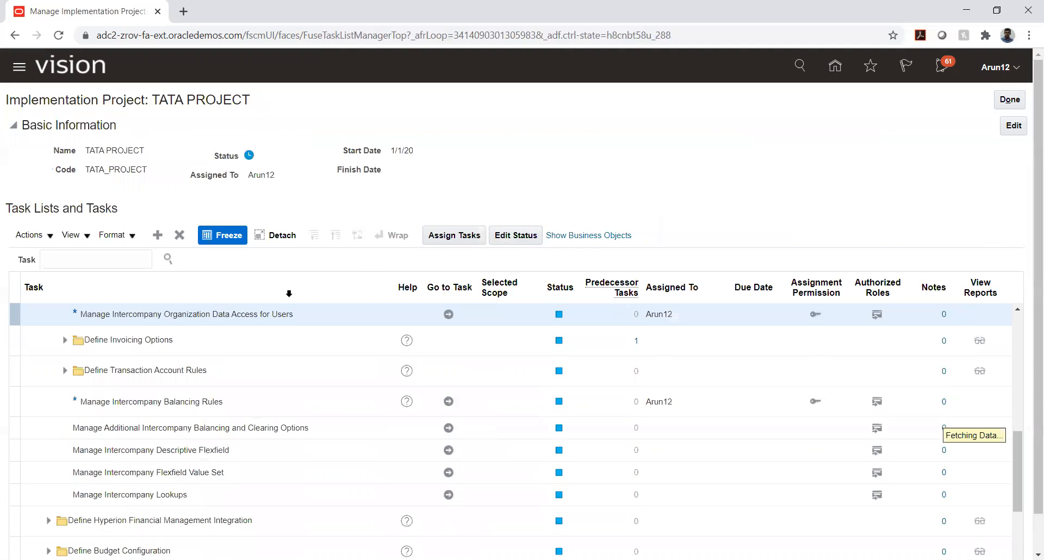
Step: Open the Manage Intercompany Customer Supplier Association task under Define Invoicing Options and expand its search criteria
{"action": "left_click", "coordinate": [65, 343]}
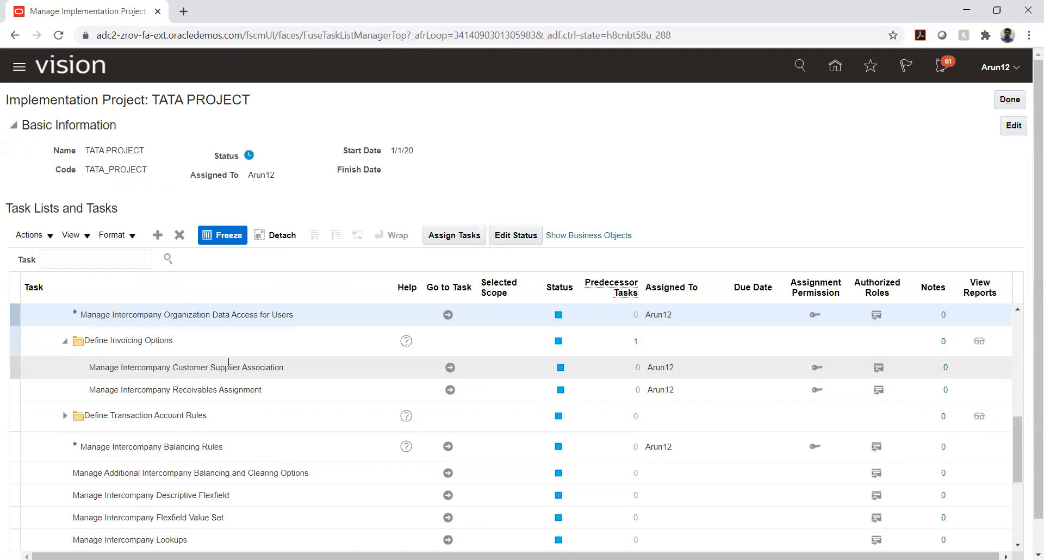
{"action": "left_click", "coordinate": [451, 368]}
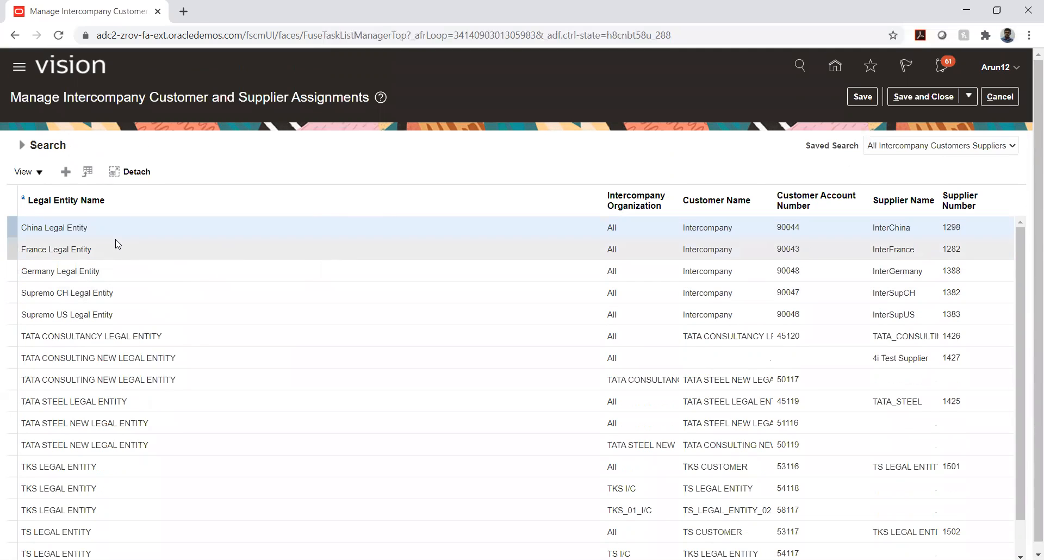
{"action": "left_click", "coordinate": [22, 145]}
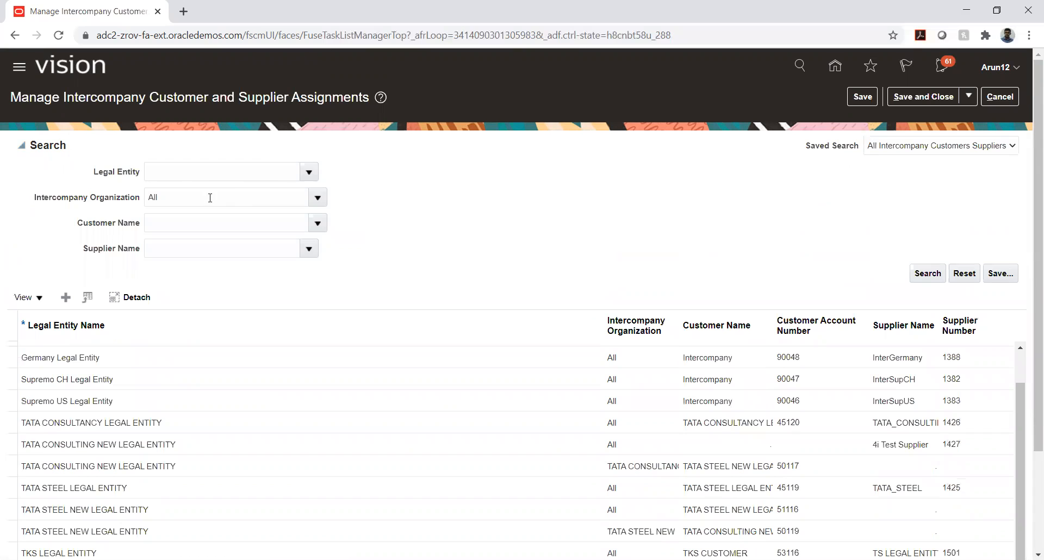
Step: Find TS LEGAL ENTITY through the Legal Entity search with TS and filter the intercompany customer and supplier assignments by it
{"action": "left_click", "coordinate": [309, 172]}
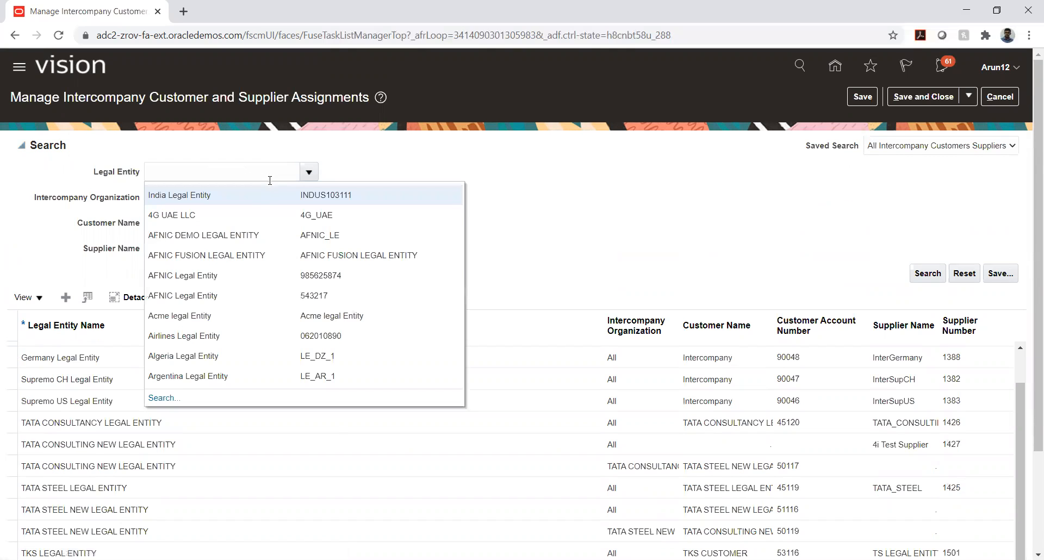
{"action": "left_click", "coordinate": [192, 176]}
{"action": "type", "text": "TS"}
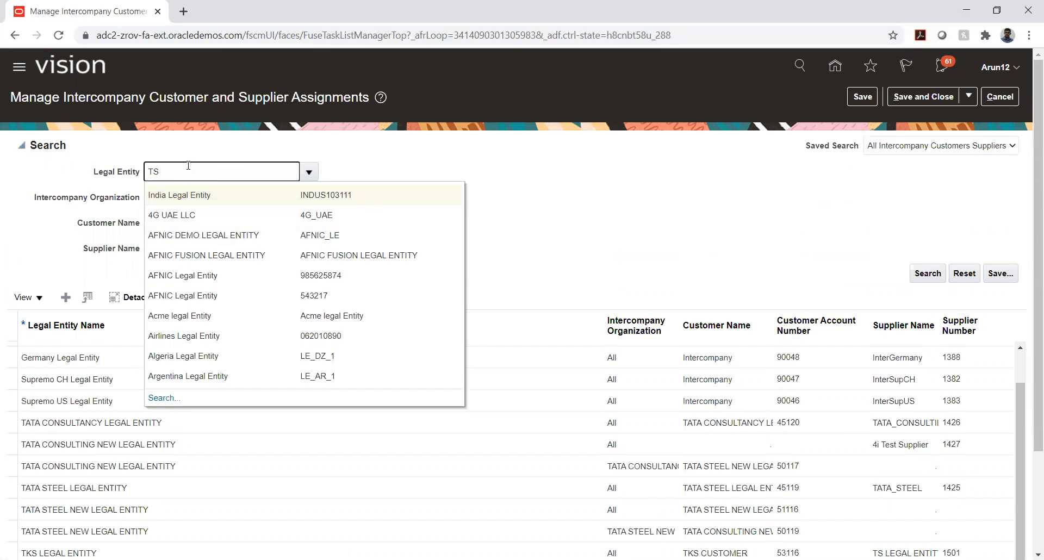
{"action": "left_click", "coordinate": [163, 397]}
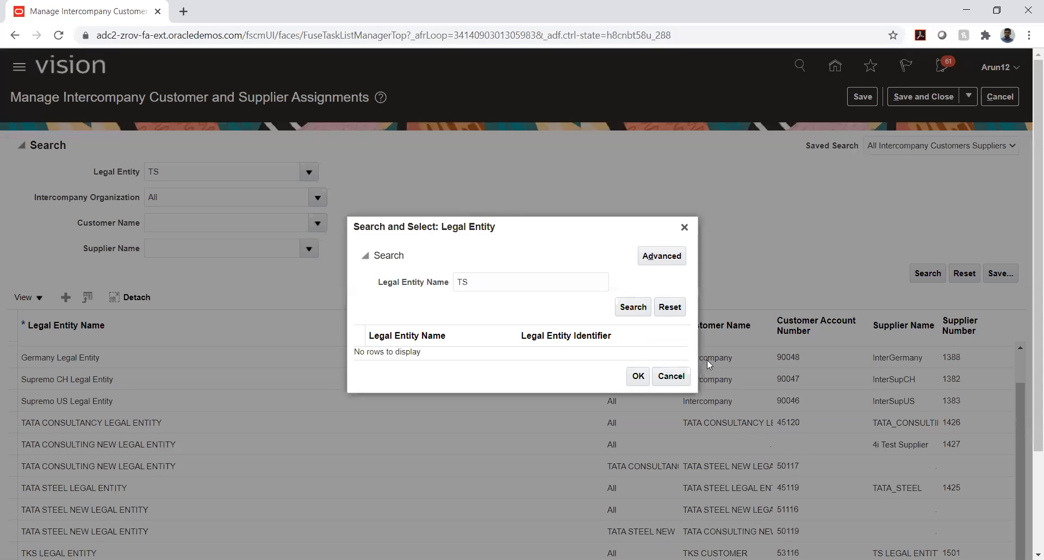
{"action": "left_click", "coordinate": [632, 307]}
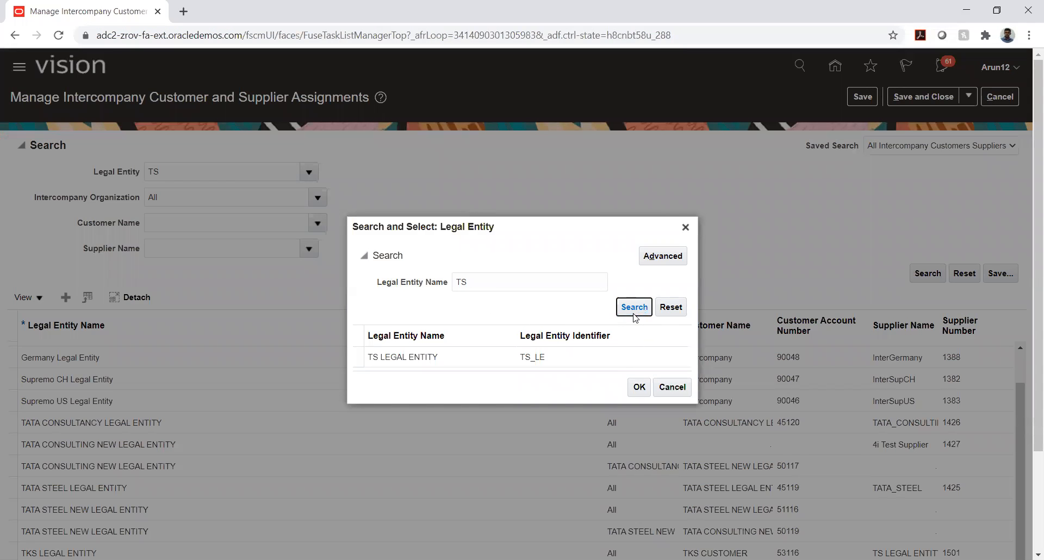
{"action": "left_click", "coordinate": [472, 354]}
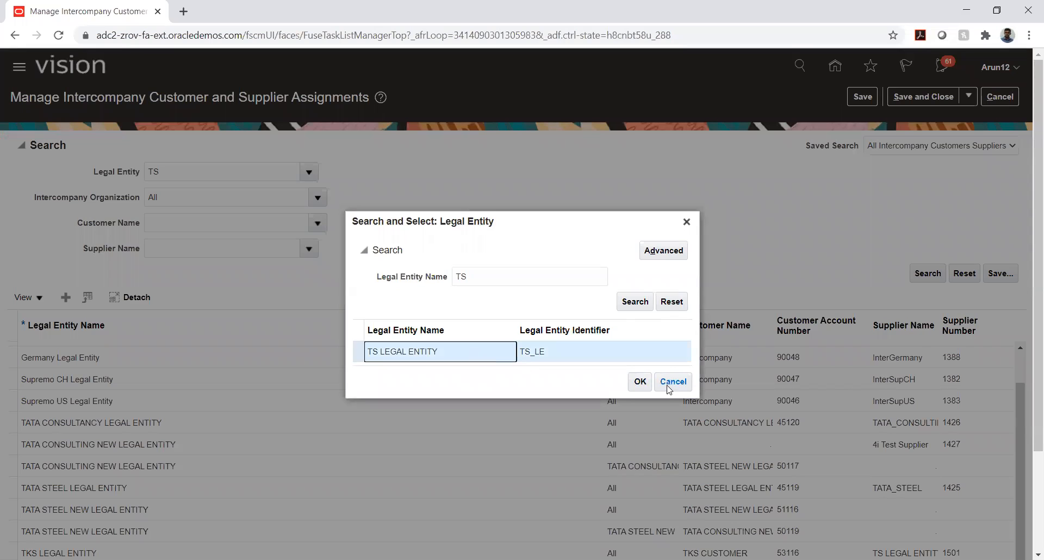
{"action": "left_click", "coordinate": [640, 381]}
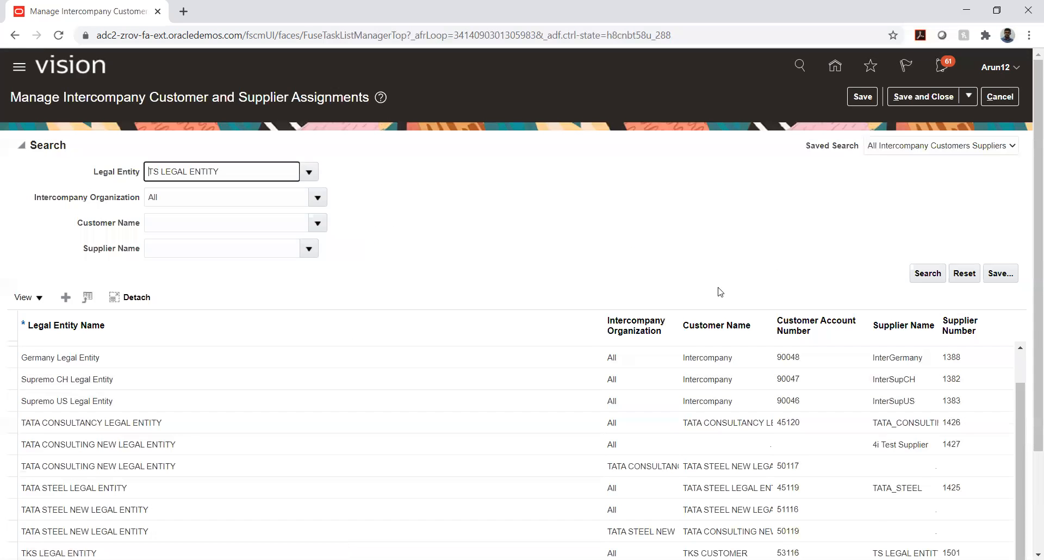
{"action": "left_click", "coordinate": [913, 275]}
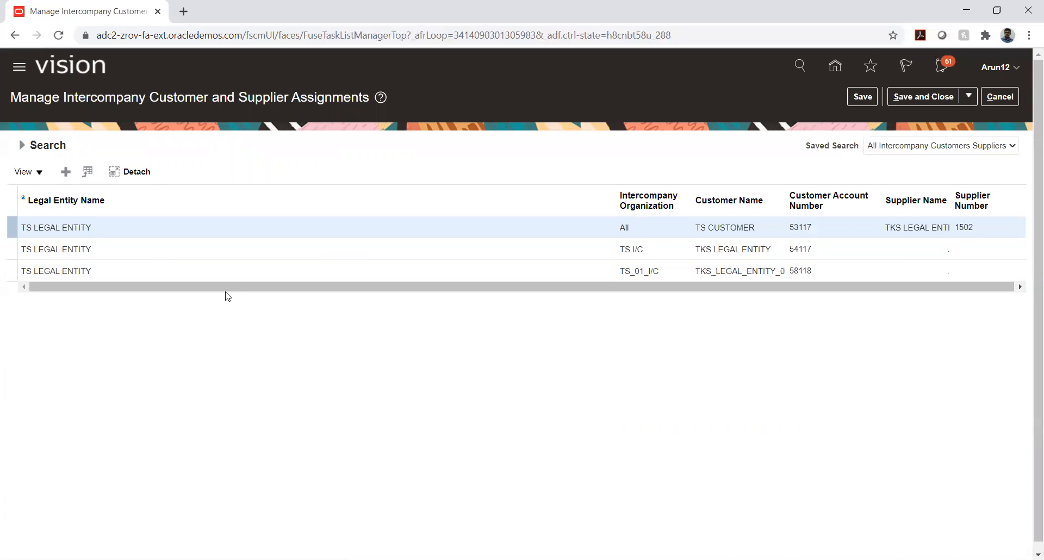
Step: Examine TS LEGAL ENTITY's customer and supplier assignments for the All and TS_01_I/C organizations, and save and close the assignments
{"action": "left_click", "coordinate": [606, 274]}
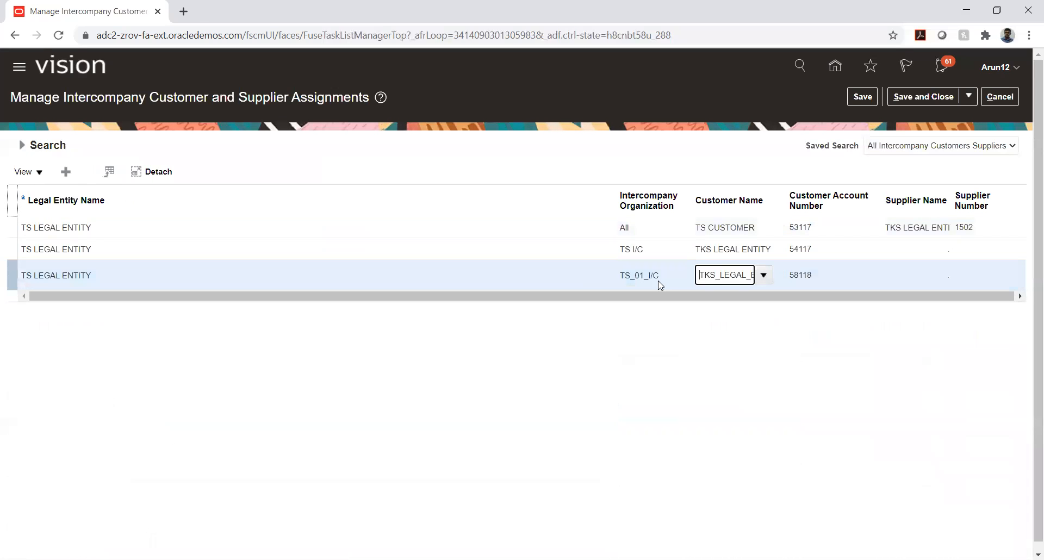
{"action": "left_click", "coordinate": [703, 332]}
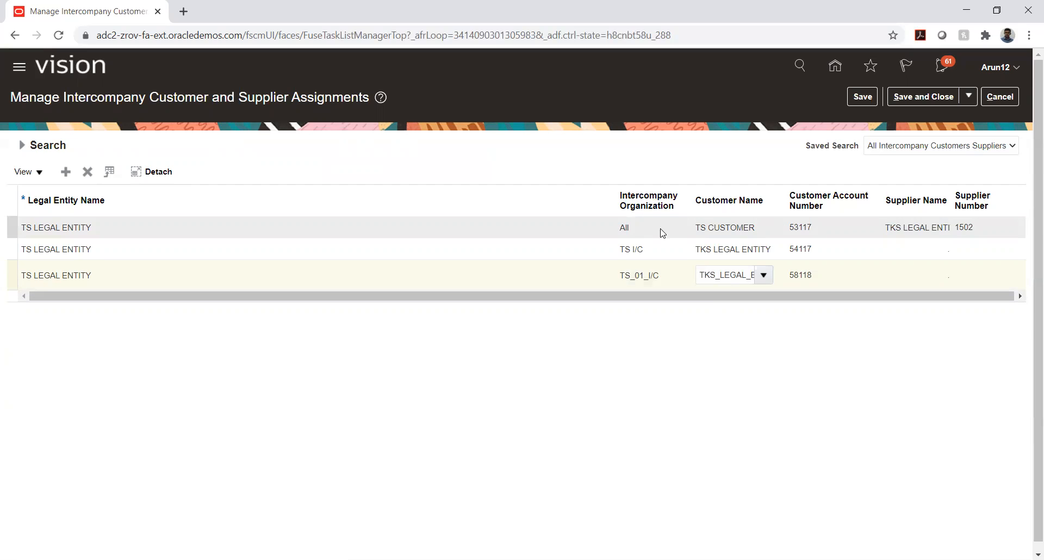
{"action": "left_click", "coordinate": [636, 278]}
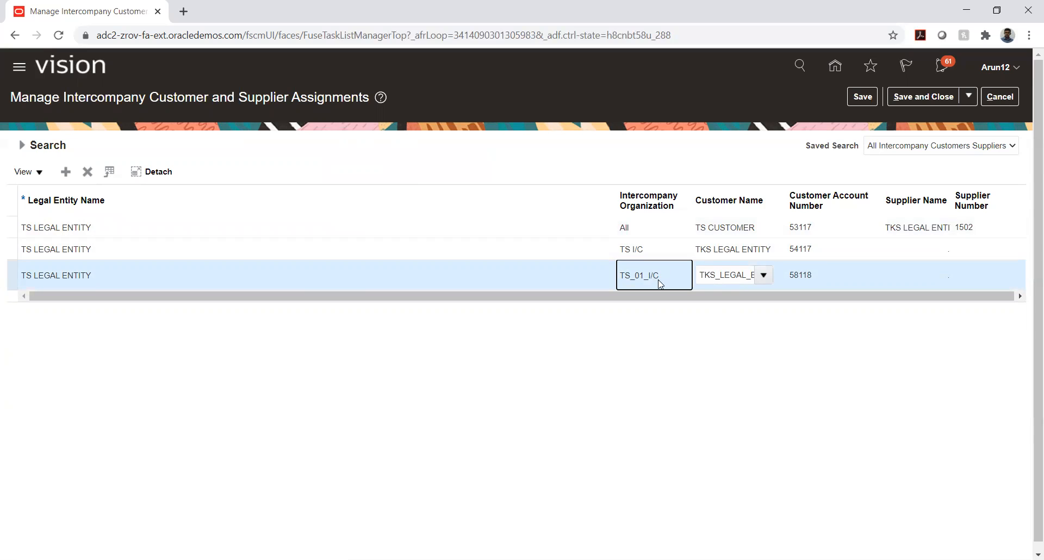
{"action": "left_click", "coordinate": [44, 230]}
{"action": "left_click", "coordinate": [633, 228]}
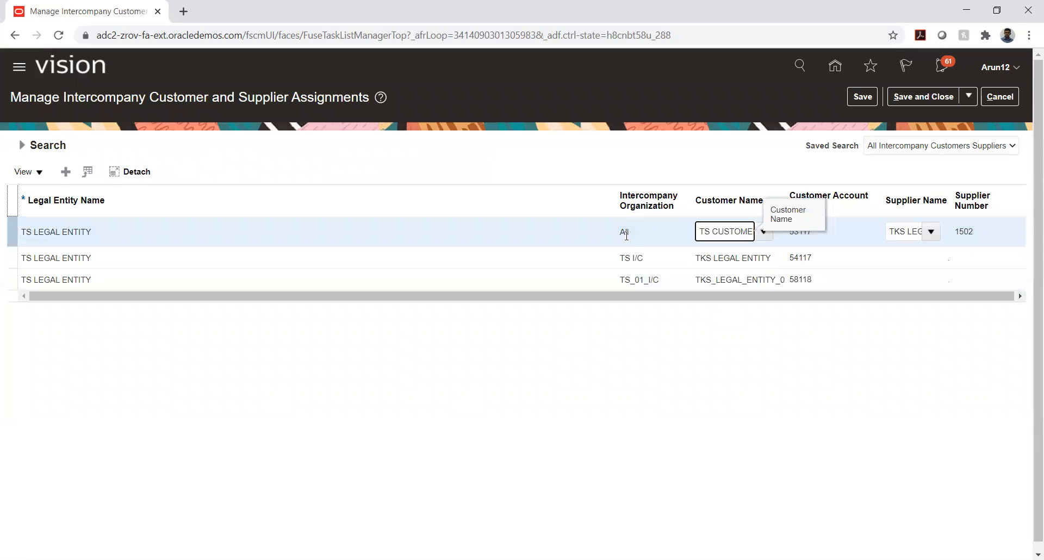
{"action": "left_click", "coordinate": [626, 234]}
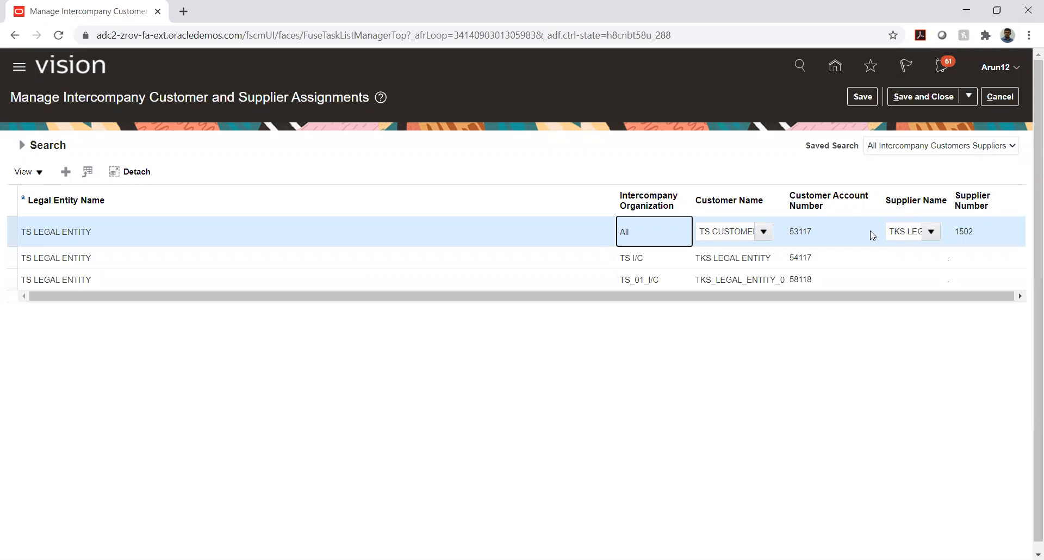
{"action": "left_click", "coordinate": [602, 349]}
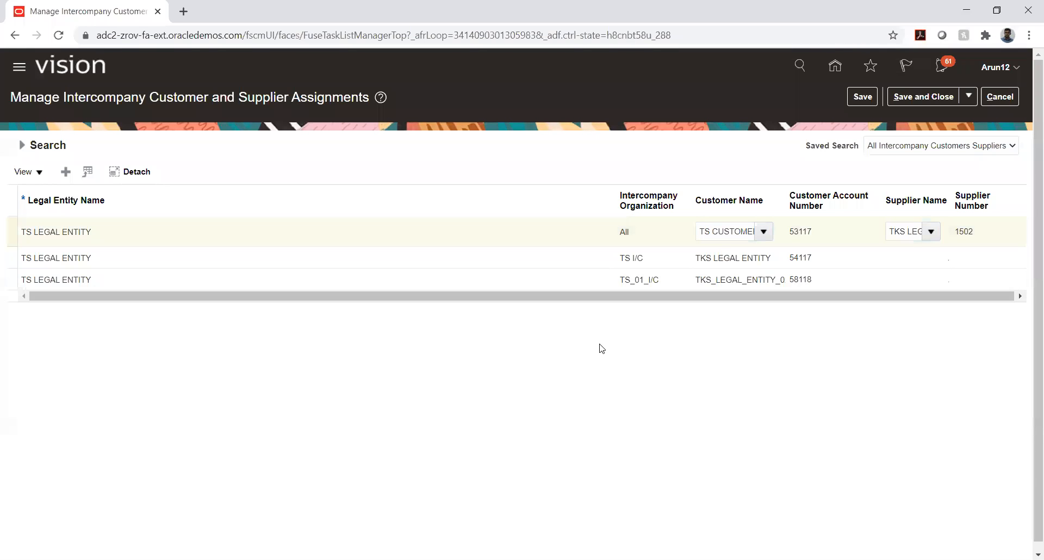
{"action": "left_click", "coordinate": [101, 238]}
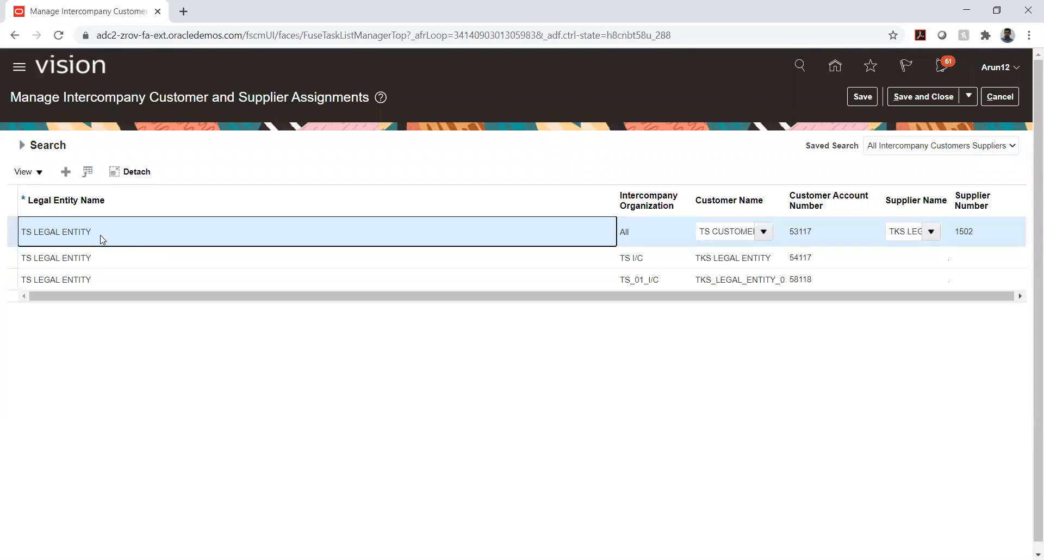
{"action": "left_click", "coordinate": [147, 277]}
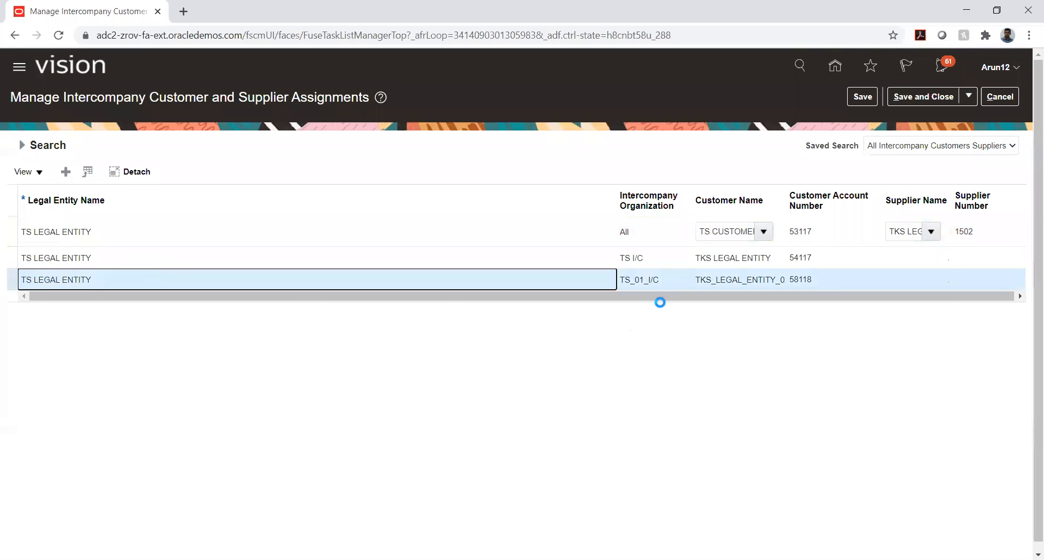
{"action": "left_click", "coordinate": [645, 286]}
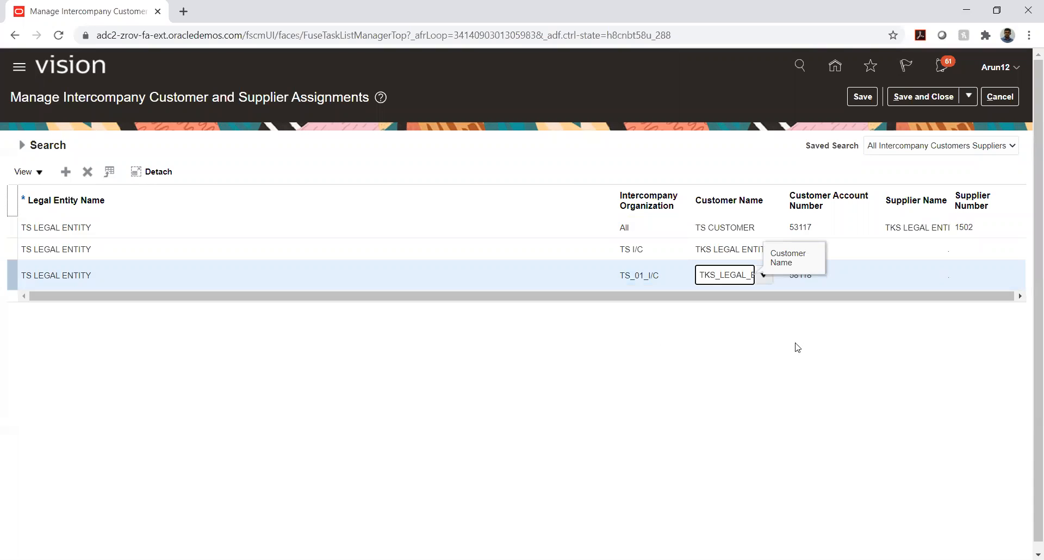
{"action": "left_click", "coordinate": [853, 341]}
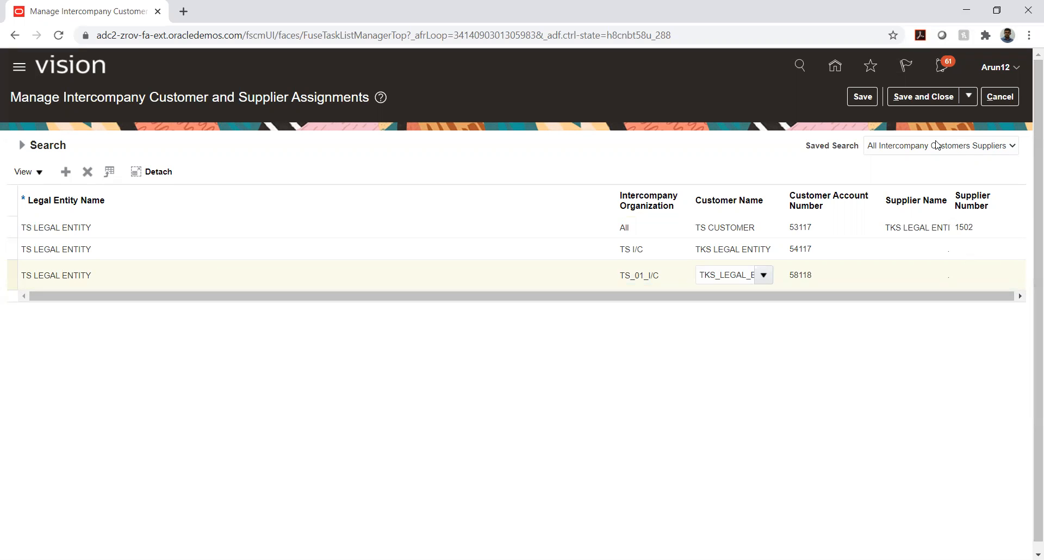
{"action": "left_click", "coordinate": [910, 97]}
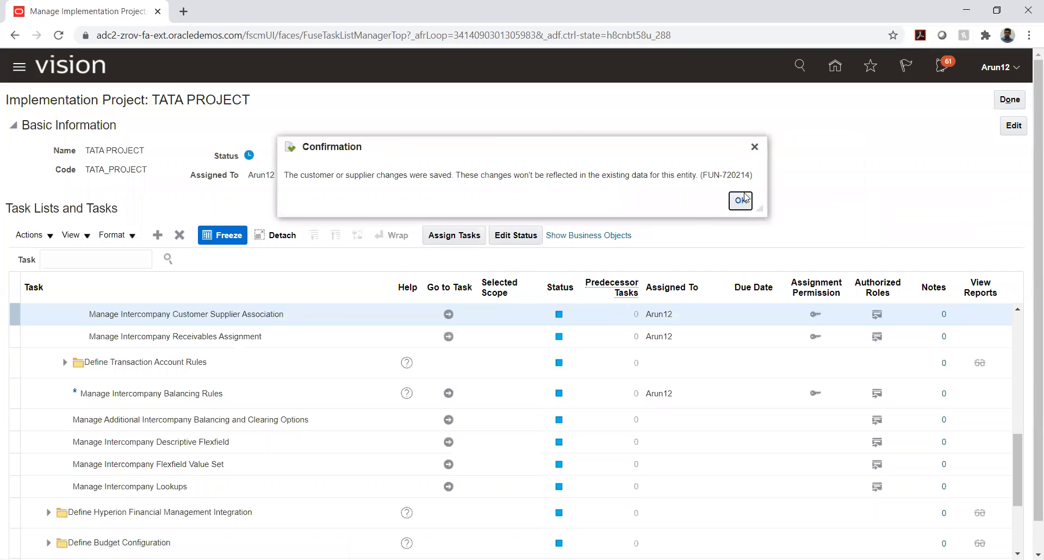
{"action": "left_click", "coordinate": [742, 199]}
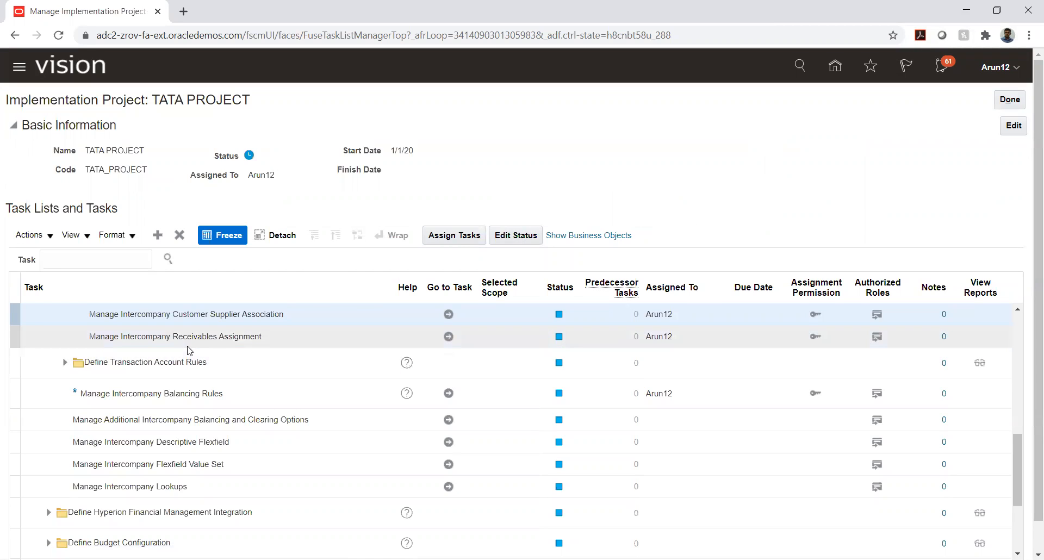
Step: Open Manage Intercompany Receivables Assignment, examine the I/C Shared Services assignment of TS_01_BU, and save and close the page
{"action": "left_click", "coordinate": [446, 337]}
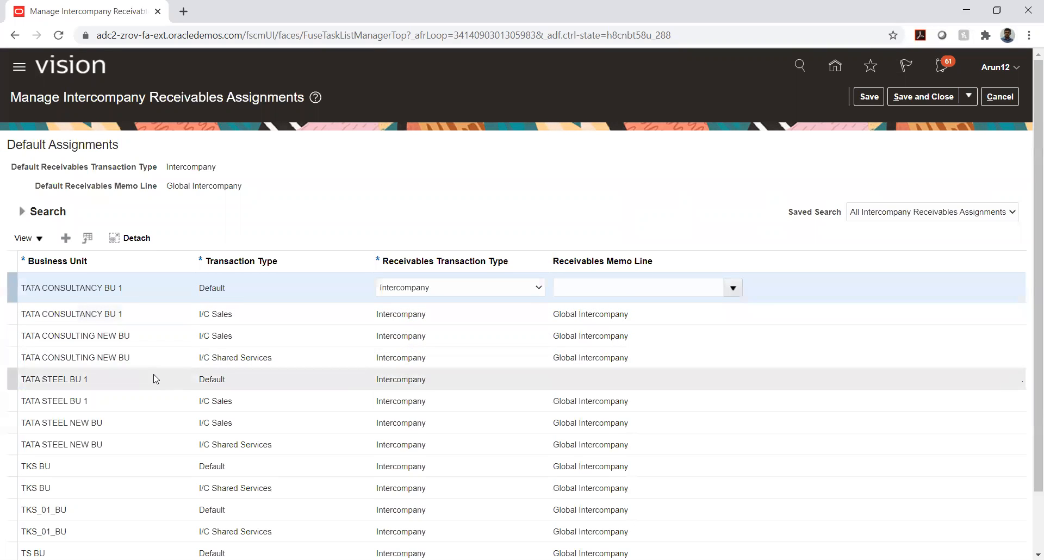
{"action": "scroll", "coordinate": [154, 377], "scroll_direction": "down", "scroll_amount": 1}
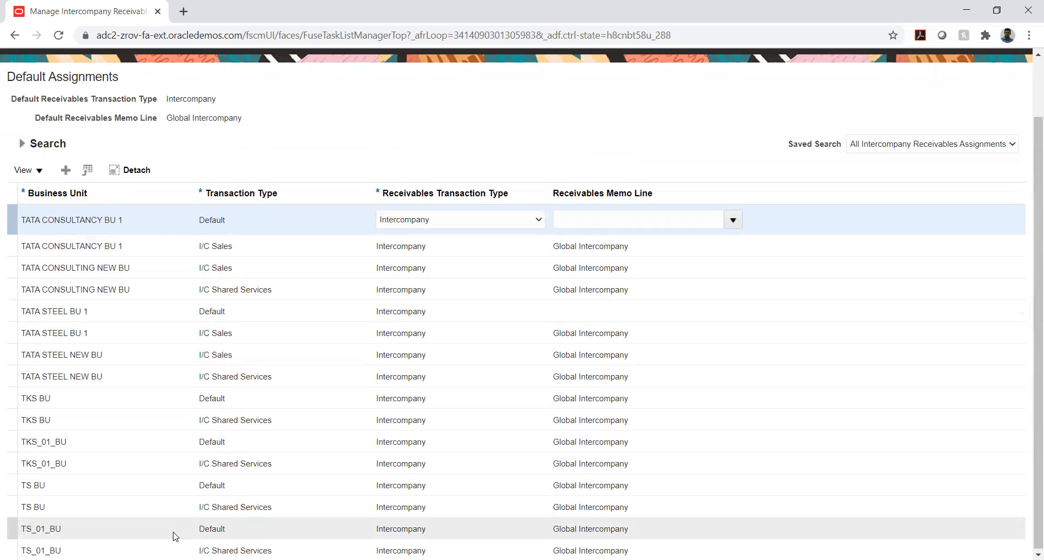
{"action": "left_click", "coordinate": [235, 548]}
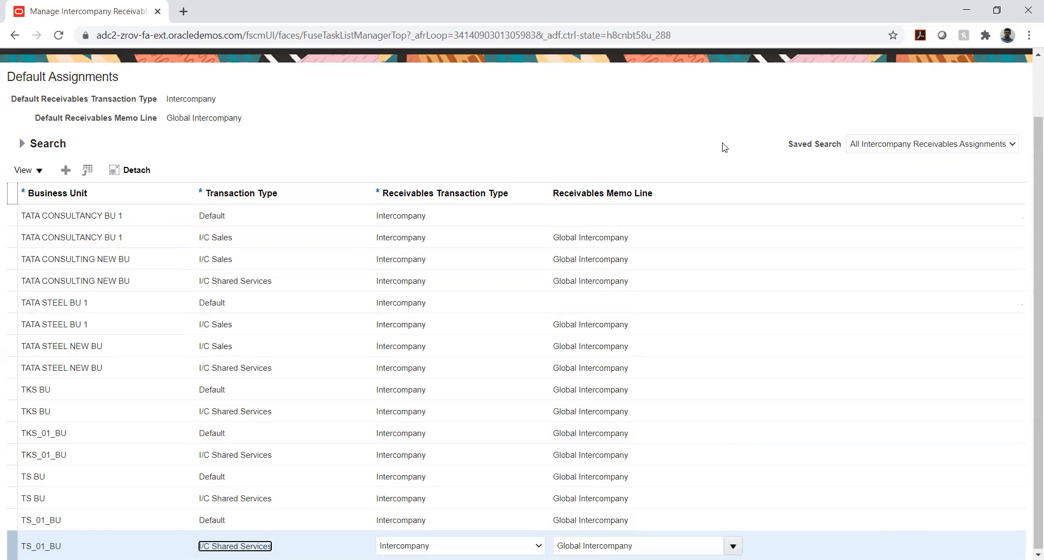
{"action": "scroll", "coordinate": [753, 144], "scroll_direction": "up", "scroll_amount": 2}
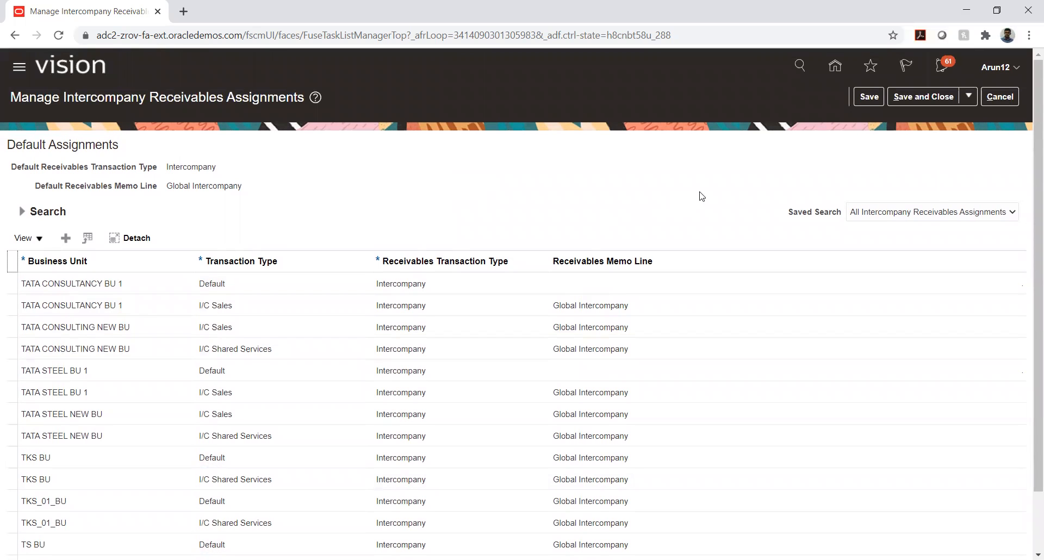
{"action": "left_click", "coordinate": [923, 96]}
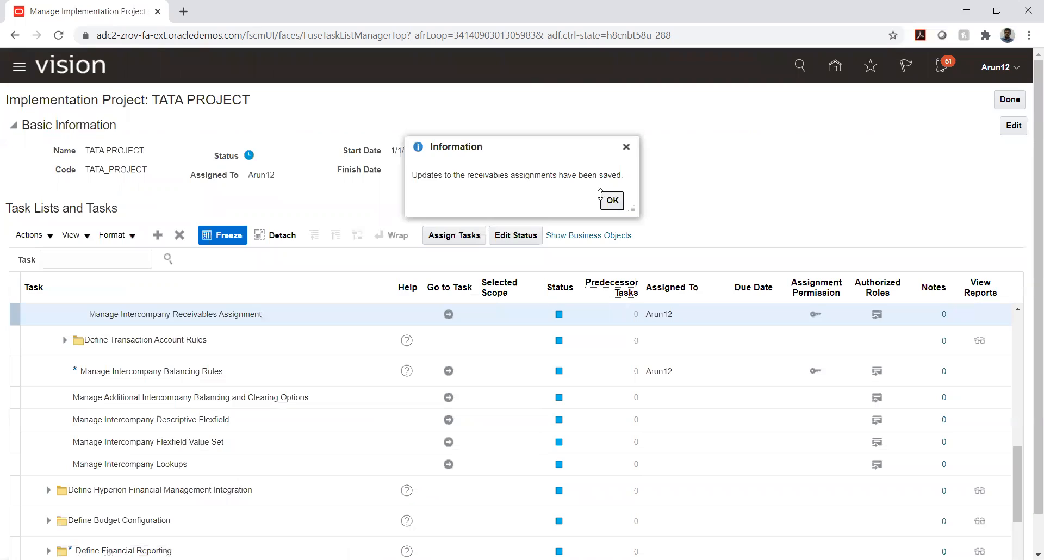
{"action": "left_click", "coordinate": [611, 201]}
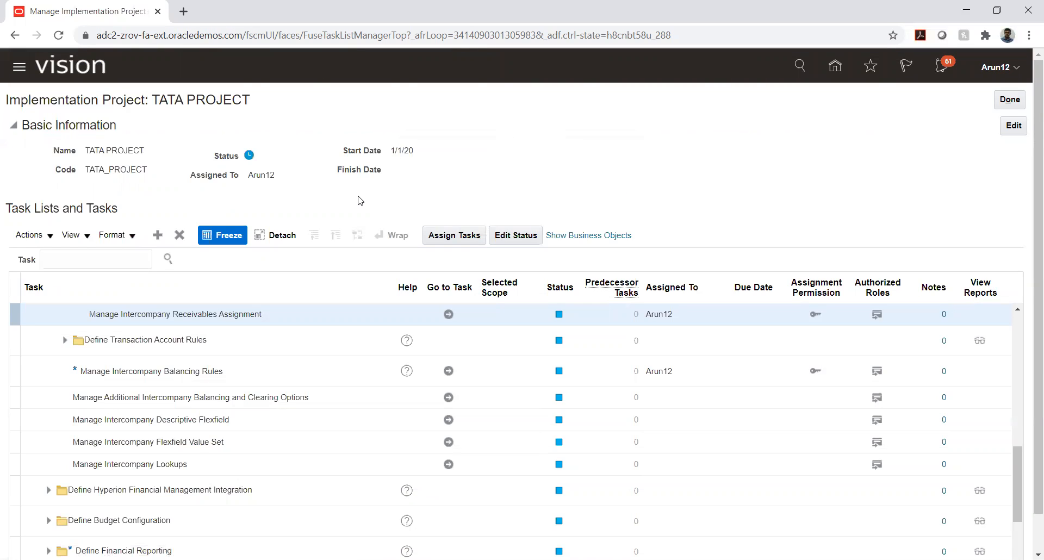
Step: Review the intercompany processing rule tasks in the project list, highlighting Manage Intercompany Organization Data Access for Users
{"action": "scroll", "coordinate": [282, 389], "scroll_direction": "up", "scroll_amount": 2}
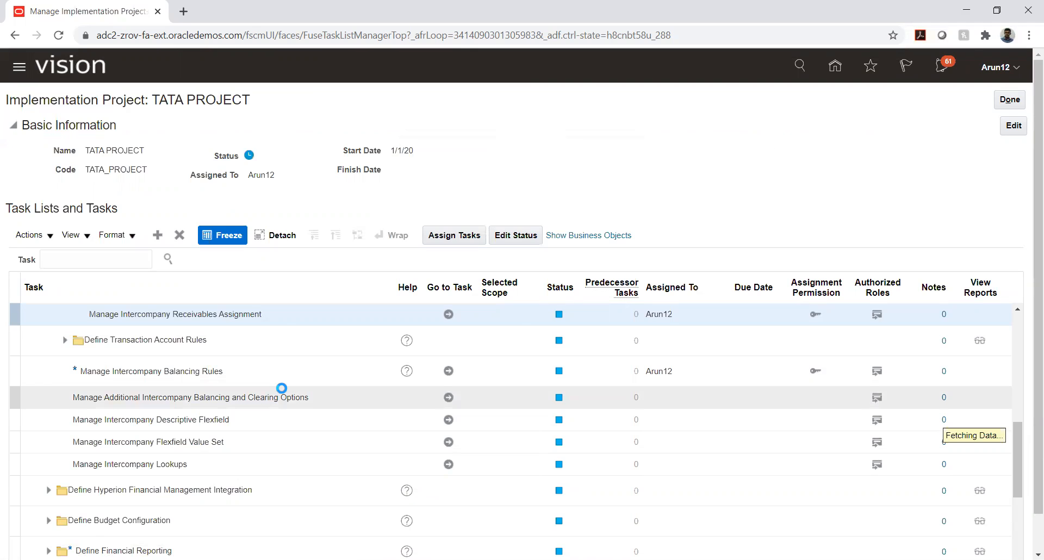
{"action": "scroll", "coordinate": [284, 393], "scroll_direction": "up", "scroll_amount": 2}
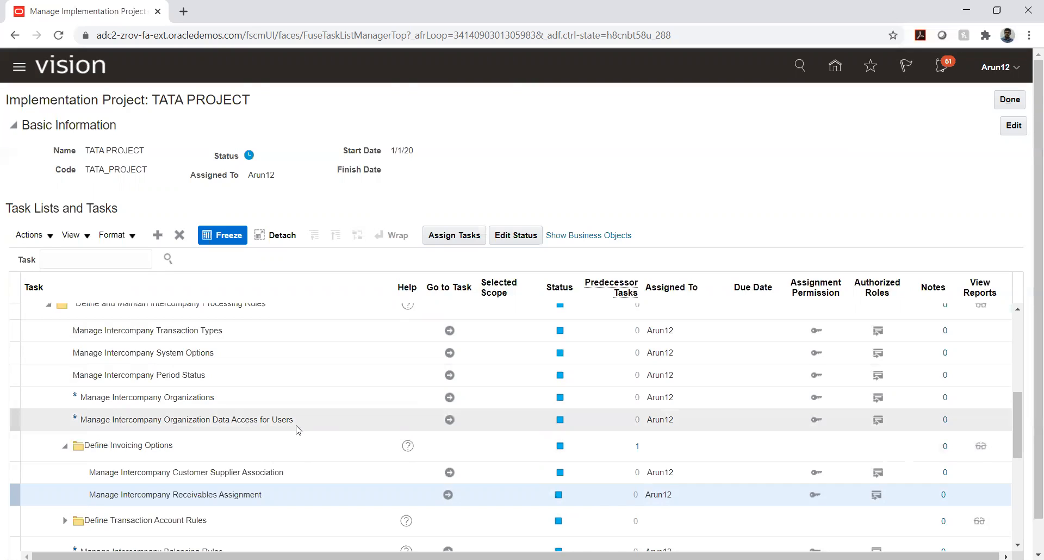
{"action": "left_click", "coordinate": [277, 428]}
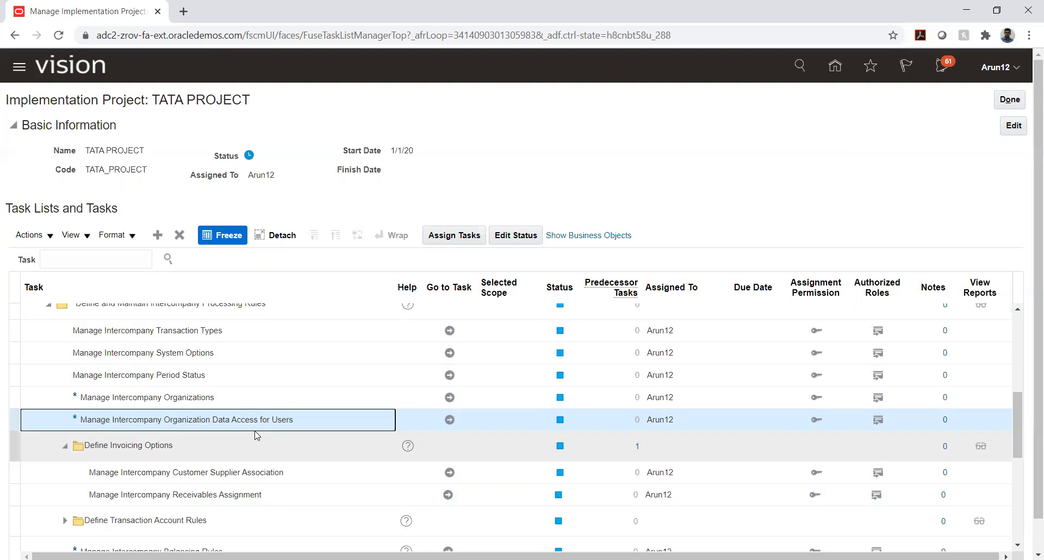
{"action": "scroll", "coordinate": [256, 435], "scroll_direction": "down", "scroll_amount": 2}
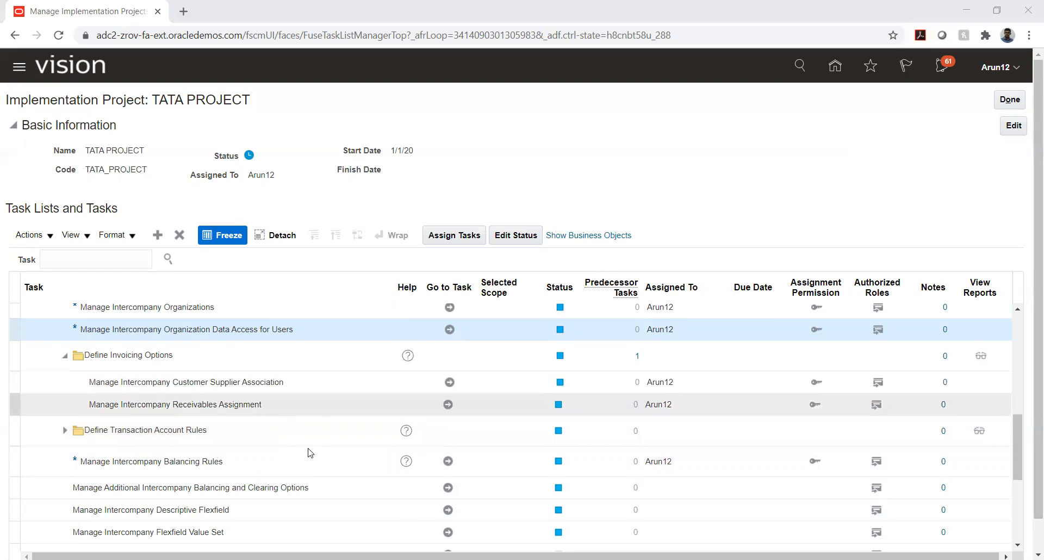
{"action": "scroll", "coordinate": [307, 450], "scroll_direction": "down", "scroll_amount": 3}
{"action": "scroll", "coordinate": [297, 441], "scroll_direction": "up", "scroll_amount": 3}
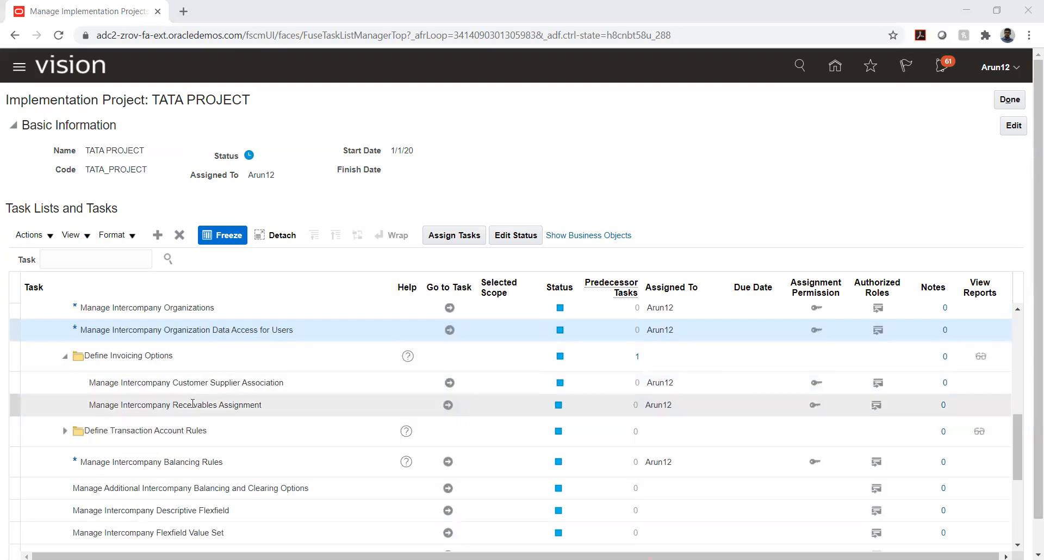
Step: Expand Define Transaction Account Rules and its Define Sources folder, and go to the Manage Sources task
{"action": "left_click", "coordinate": [65, 431]}
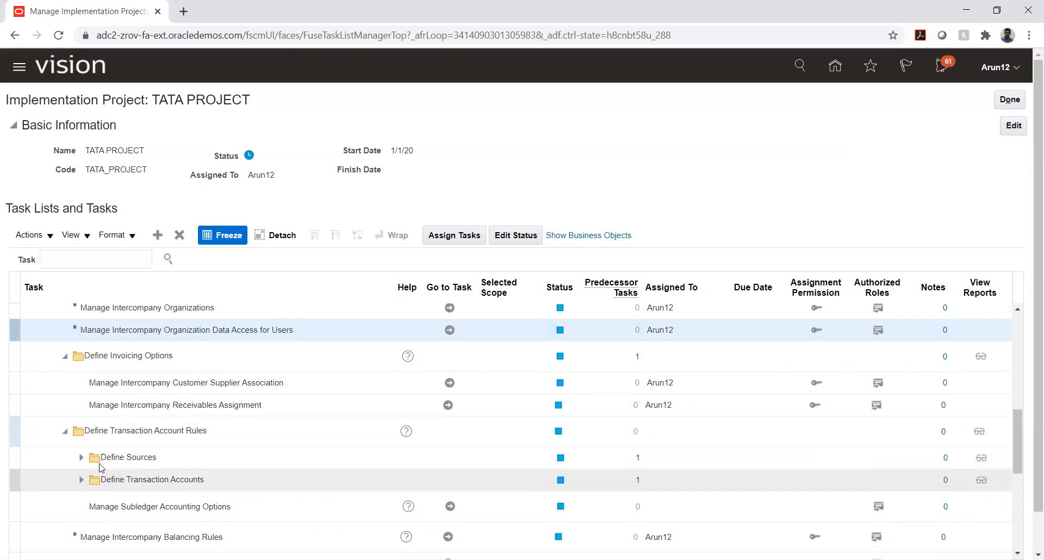
{"action": "left_click", "coordinate": [83, 458]}
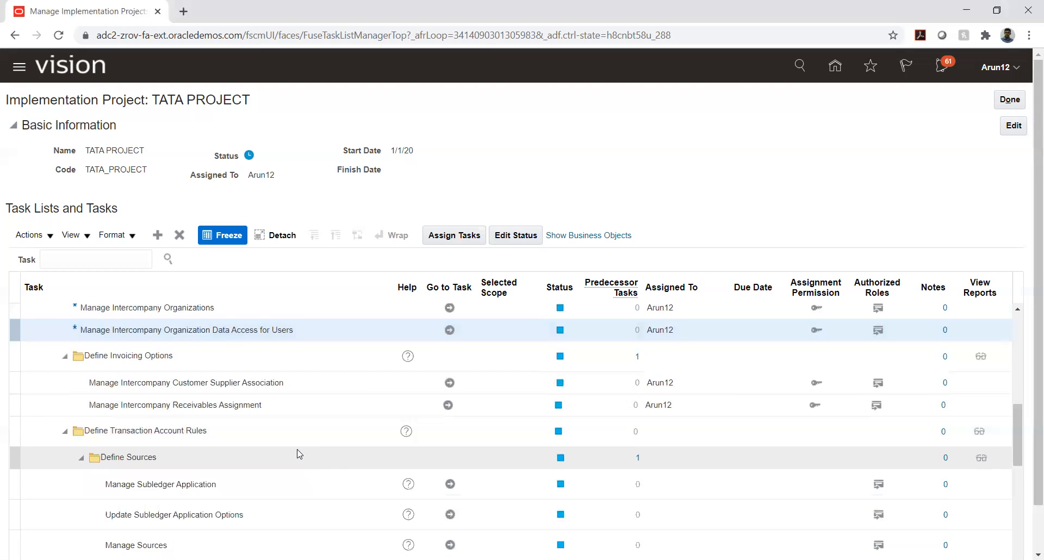
{"action": "scroll", "coordinate": [302, 462], "scroll_direction": "down", "scroll_amount": 2}
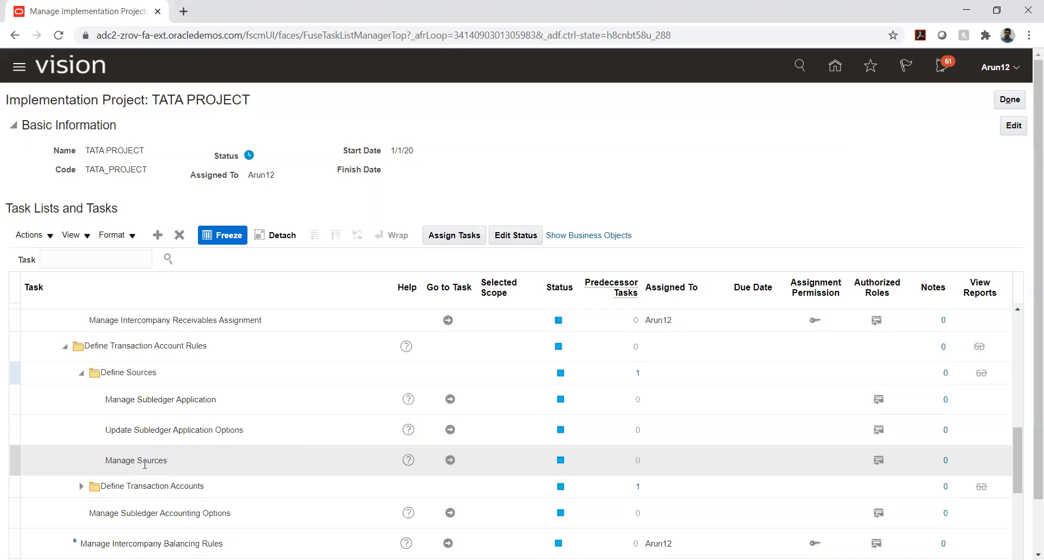
{"action": "left_click", "coordinate": [179, 460]}
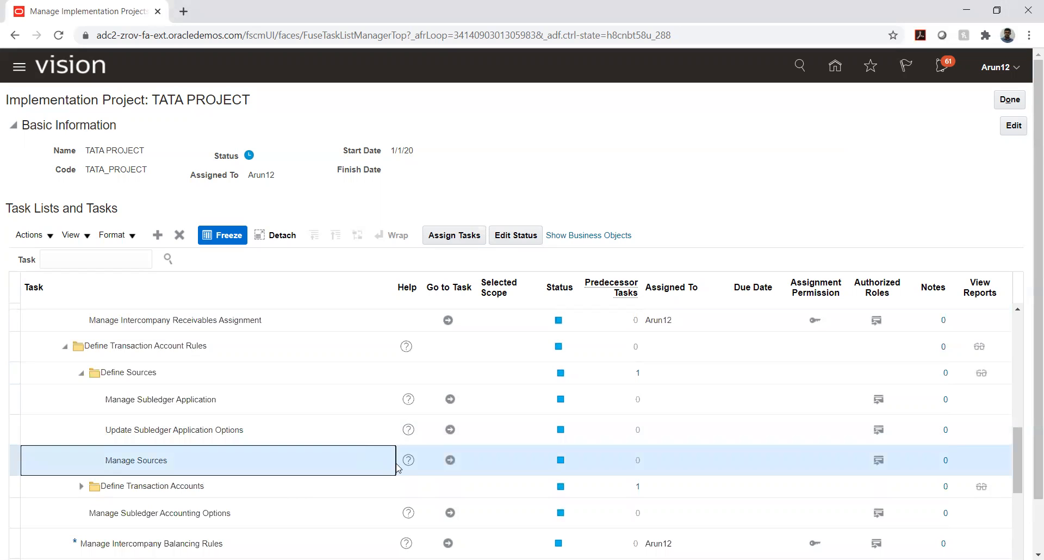
{"action": "left_click", "coordinate": [451, 460]}
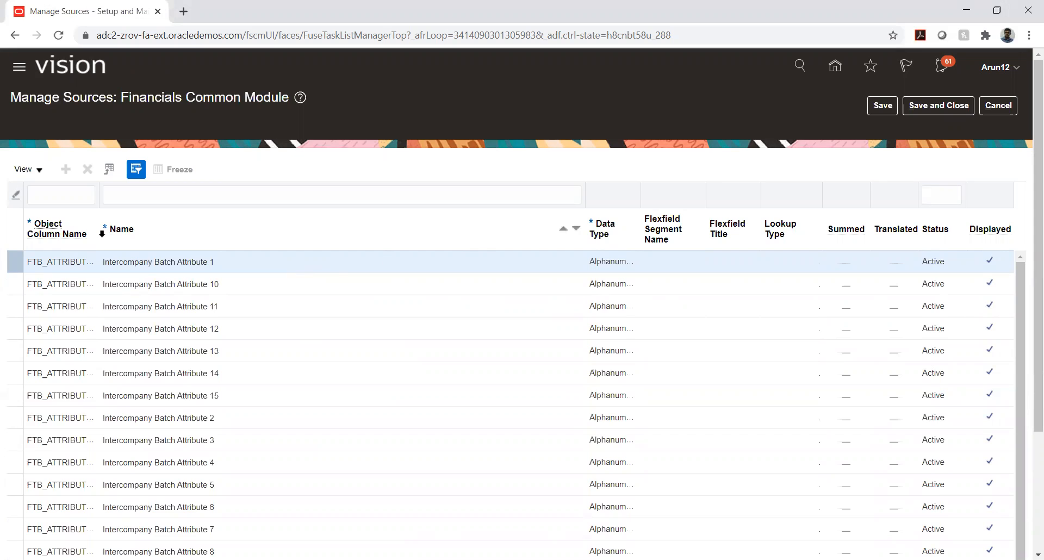
Step: Widen the Object Column Name column to examine the intercompany sources in full, and save and close the Manage Sources page
{"action": "left_click_drag", "start_coordinate": [100, 228], "coordinate": [150, 221]}
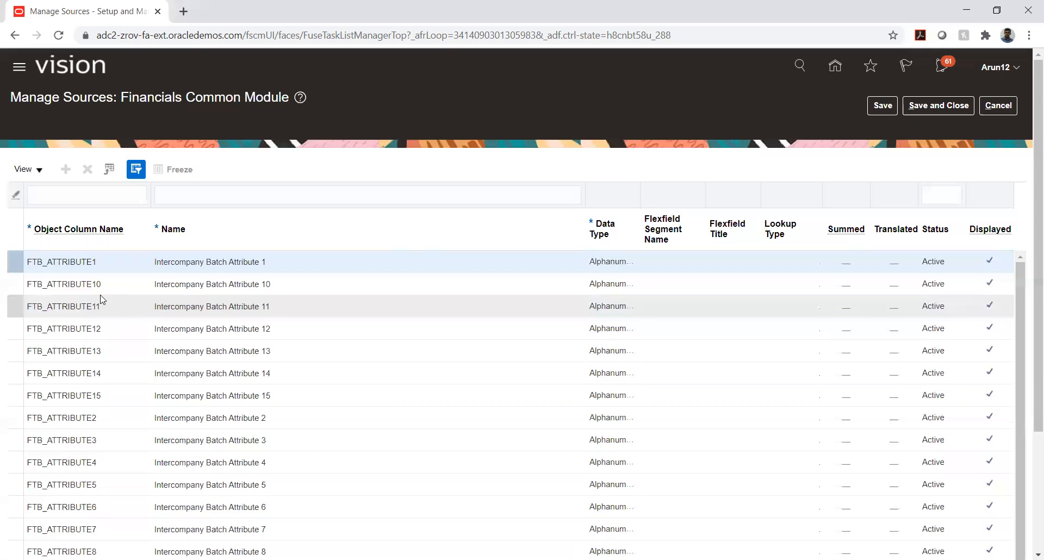
{"action": "scroll", "coordinate": [104, 302], "scroll_direction": "down", "scroll_amount": 3}
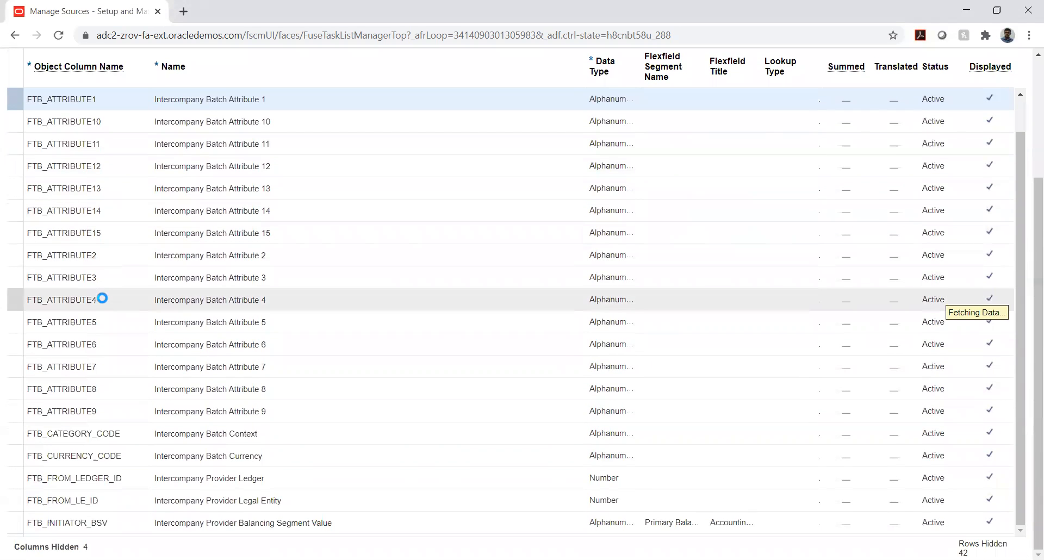
{"action": "scroll", "coordinate": [102, 299], "scroll_direction": "up", "scroll_amount": 3}
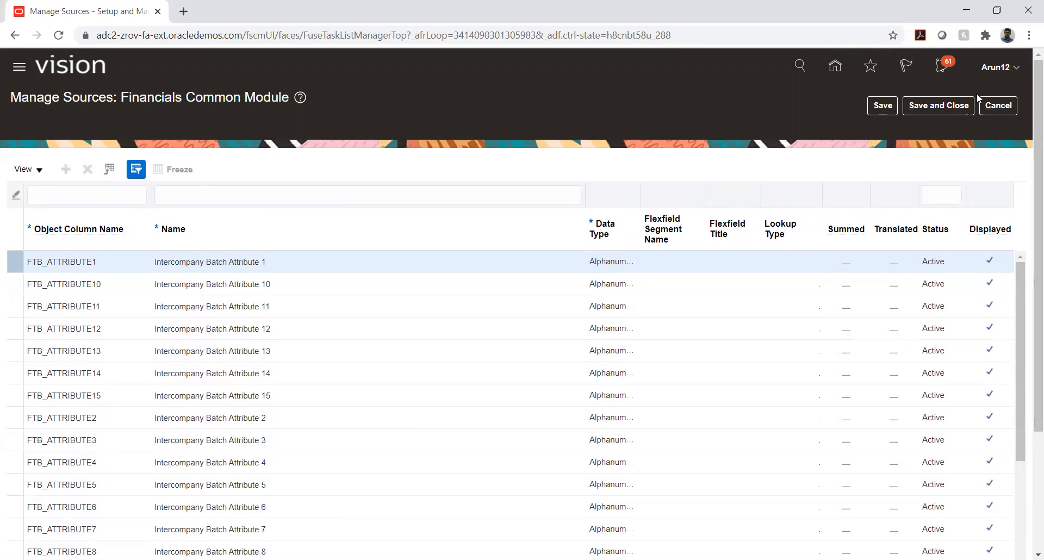
{"action": "left_click", "coordinate": [942, 103]}
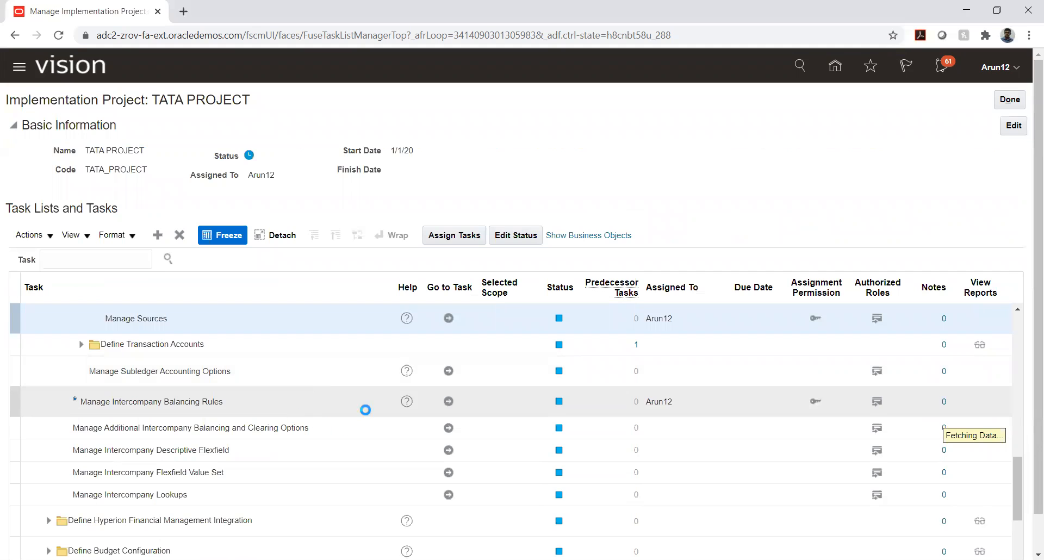
Step: Expand the Define Transaction Accounts folder and go back to the Manage Sources task
{"action": "left_click", "coordinate": [81, 344]}
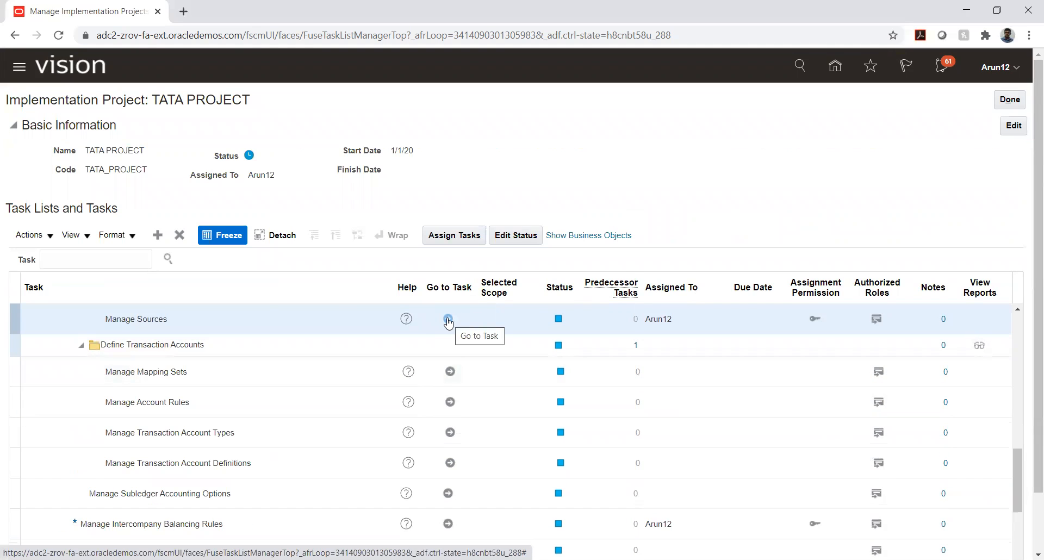
{"action": "left_click", "coordinate": [448, 320]}
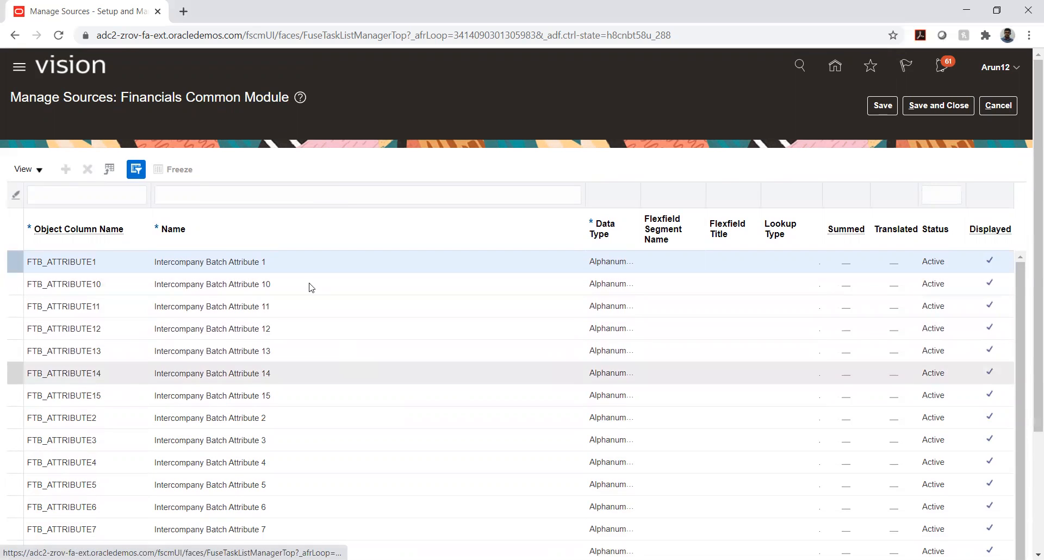
Step: Examine the source rows for Intercompany Batch Attribute 1, 15 and 12, focusing on their Name fields
{"action": "left_click", "coordinate": [219, 262]}
{"action": "scroll", "coordinate": [220, 268], "scroll_direction": "down", "scroll_amount": 2}
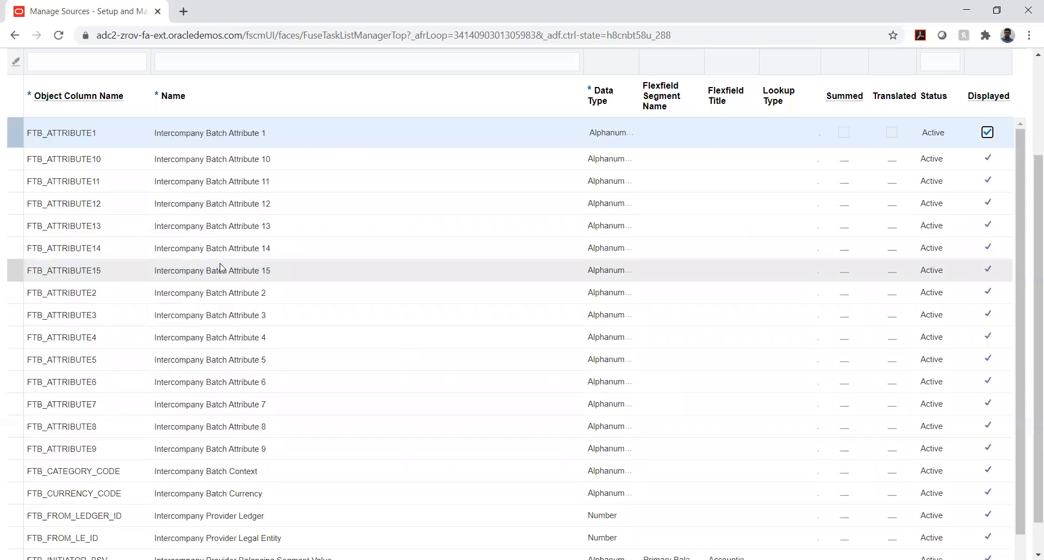
{"action": "left_click", "coordinate": [214, 270]}
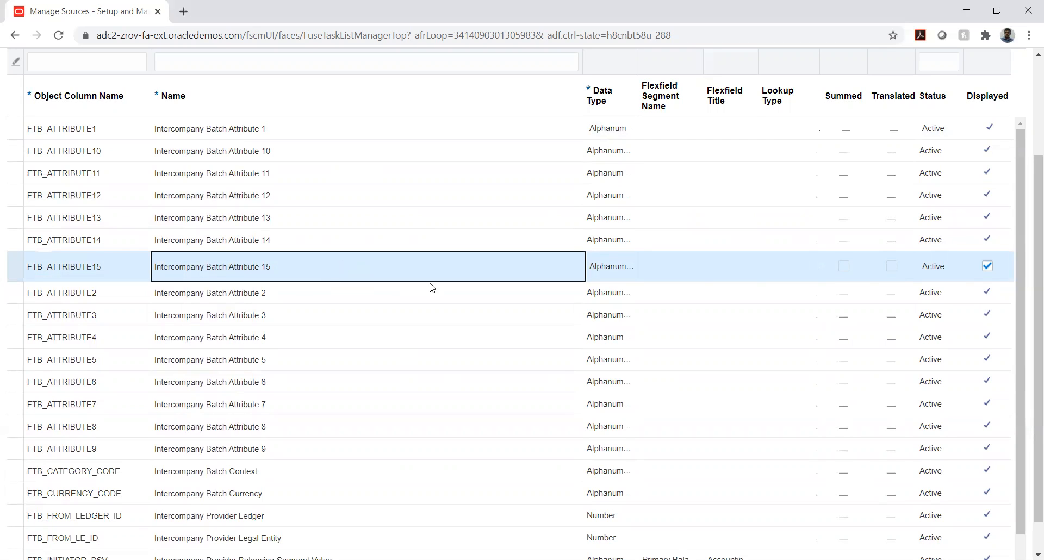
{"action": "scroll", "coordinate": [209, 238], "scroll_direction": "up", "scroll_amount": 3}
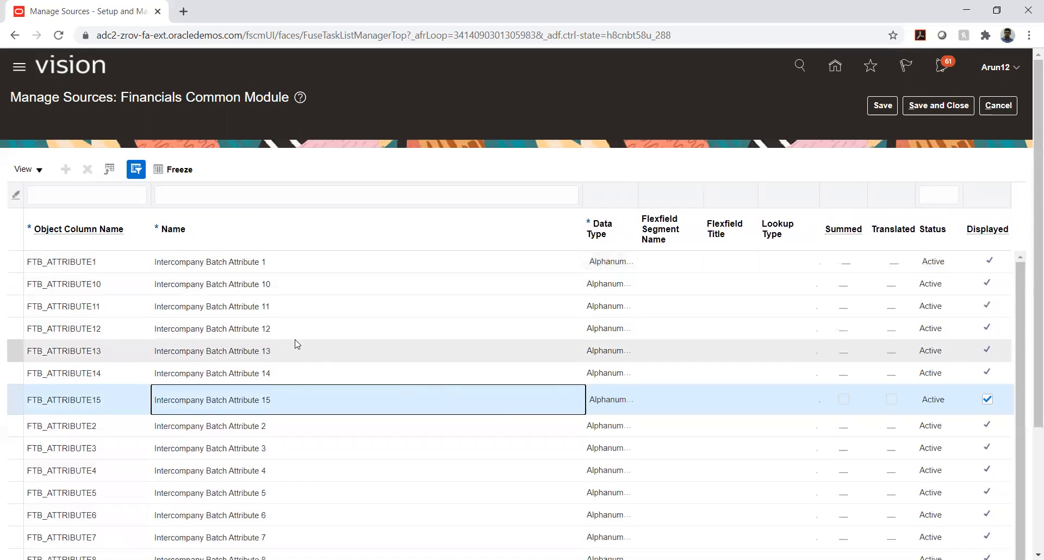
{"action": "left_click", "coordinate": [251, 333]}
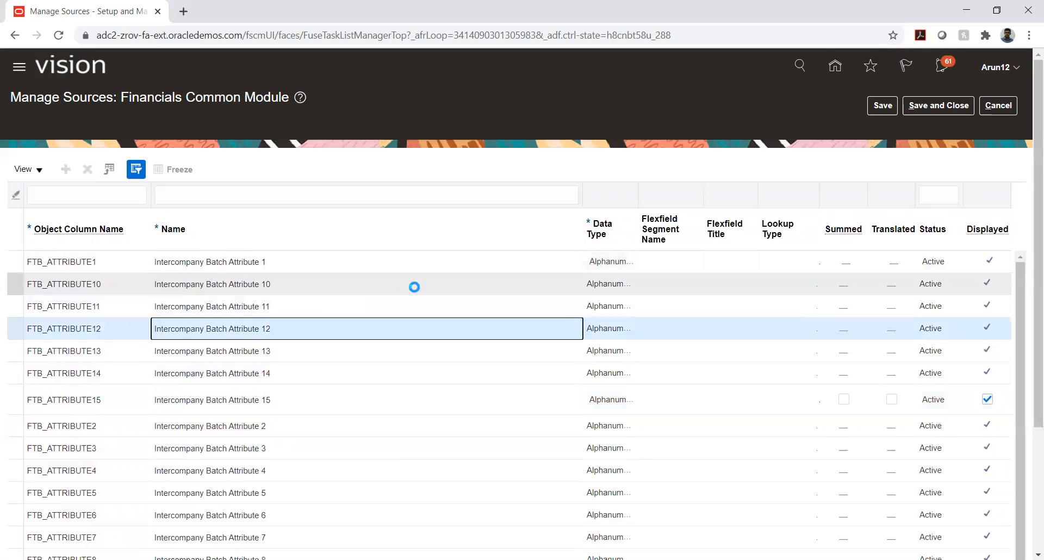
{"action": "scroll", "coordinate": [520, 318], "scroll_direction": "down", "scroll_amount": 2}
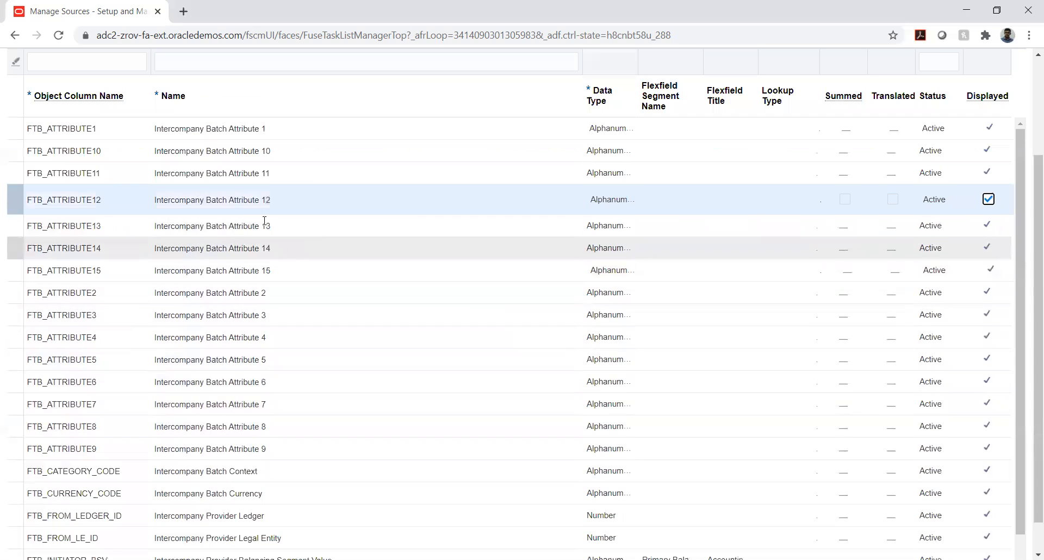
{"action": "left_click", "coordinate": [209, 200]}
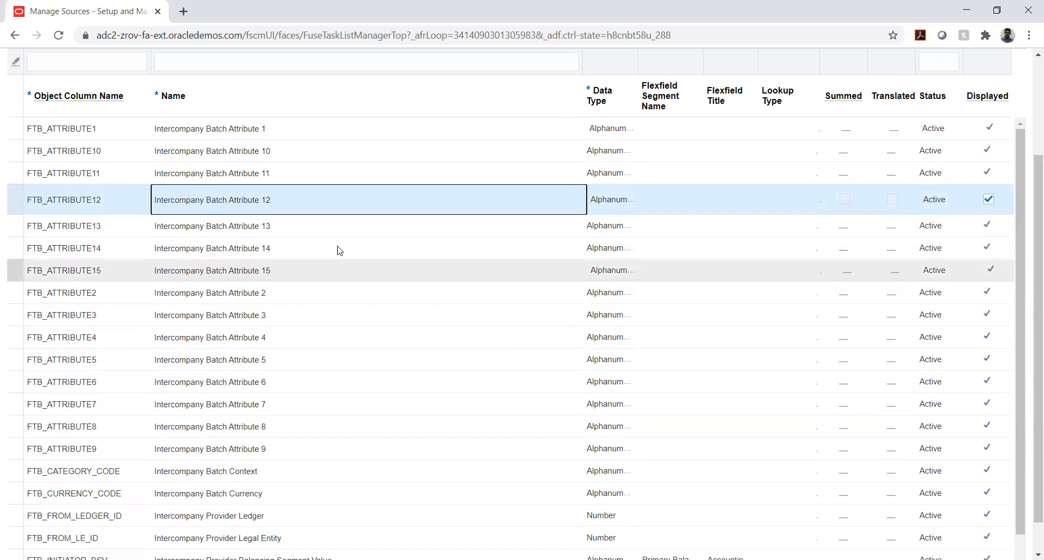
Step: Highlight the full name of the Intercompany Batch Attribute 13 source in its row
{"action": "left_click", "coordinate": [251, 224]}
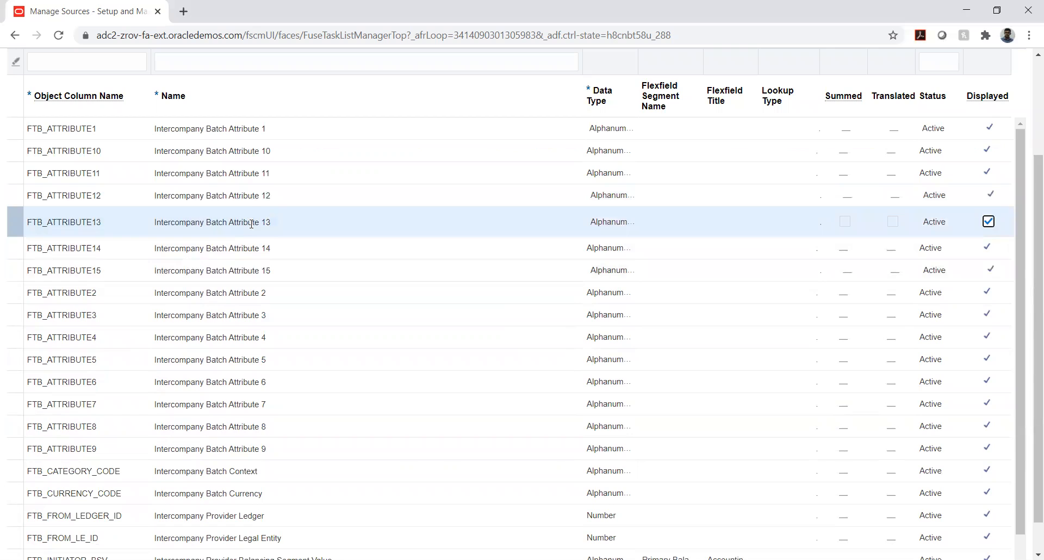
{"action": "double_click", "coordinate": [251, 224]}
{"action": "left_click", "coordinate": [251, 224]}
{"action": "double_click", "coordinate": [252, 224]}
{"action": "left_click", "coordinate": [251, 224]}
{"action": "double_click", "coordinate": [251, 223]}
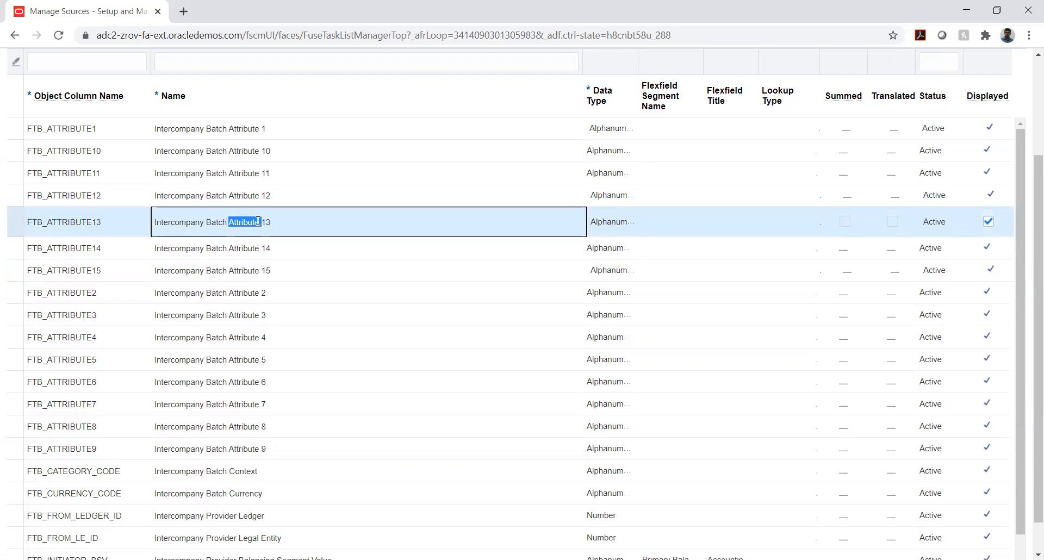
{"action": "left_click", "coordinate": [265, 221]}
{"action": "triple_click", "coordinate": [265, 221]}
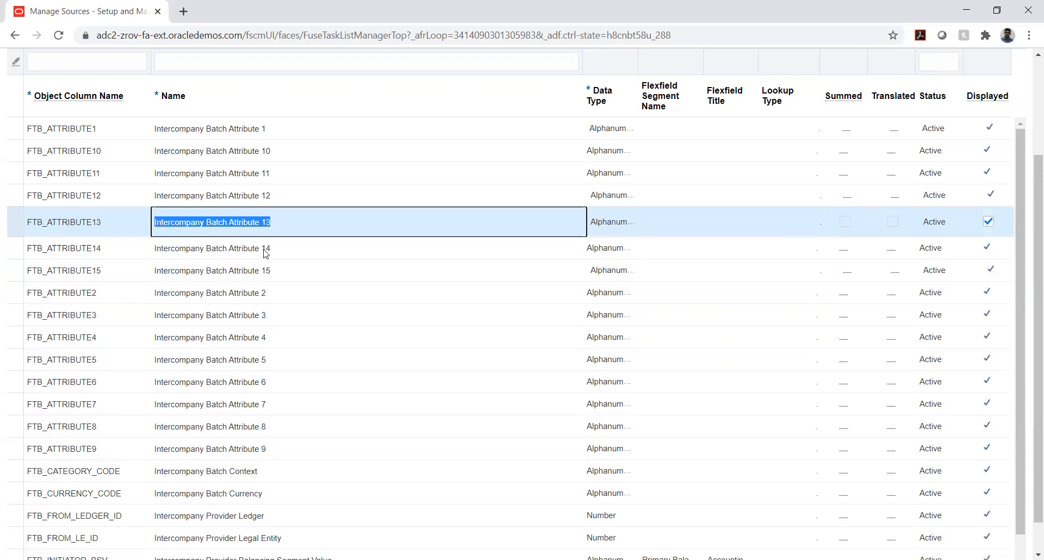
{"action": "scroll", "coordinate": [228, 222], "scroll_direction": "up", "scroll_amount": 3}
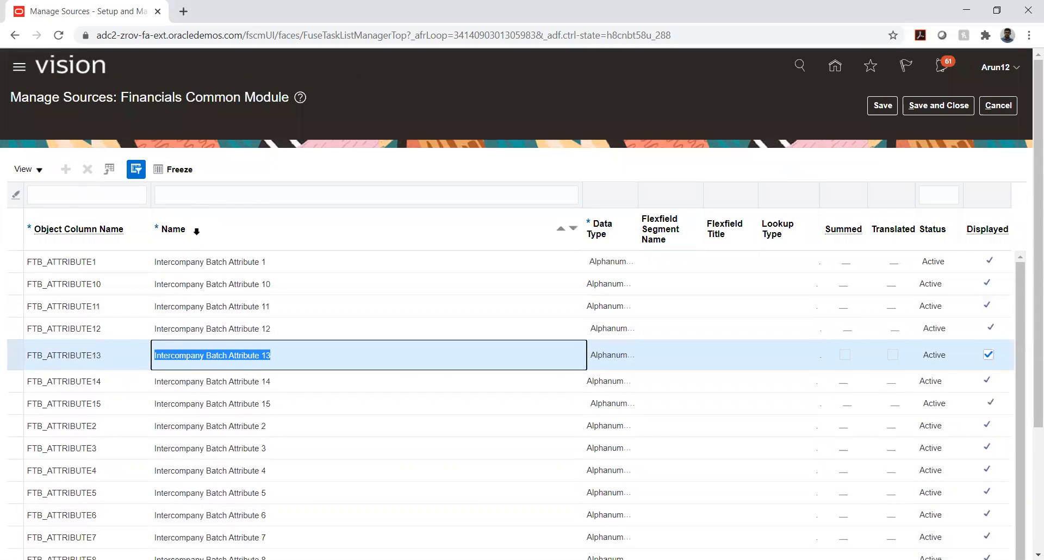
Step: Select the FTB_ATTRIBUTE1 source row and review the display options available for the sources table
{"action": "left_click", "coordinate": [73, 262]}
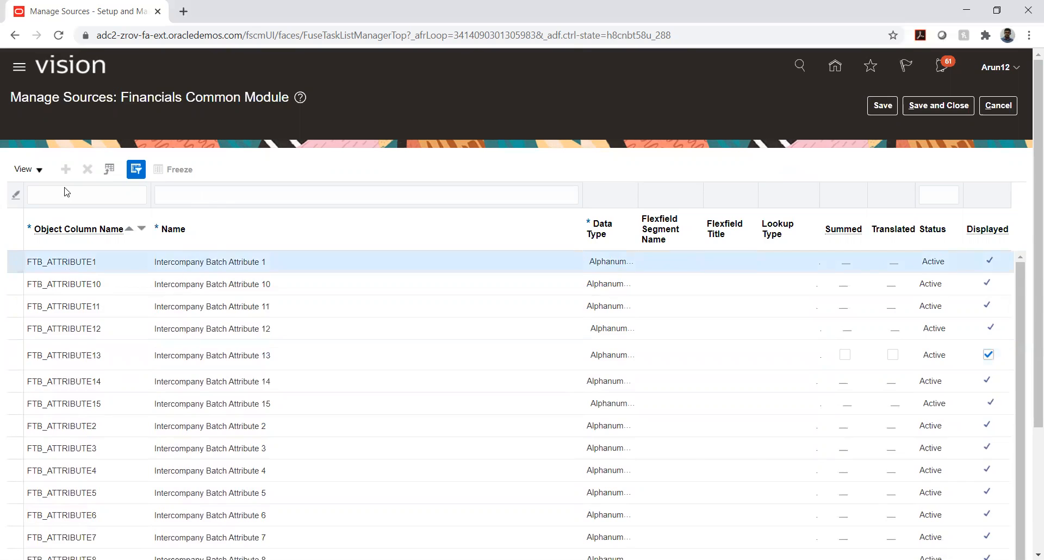
{"action": "scroll", "coordinate": [65, 192], "scroll_direction": "down", "scroll_amount": 3}
{"action": "scroll", "coordinate": [161, 223], "scroll_direction": "up", "scroll_amount": 3}
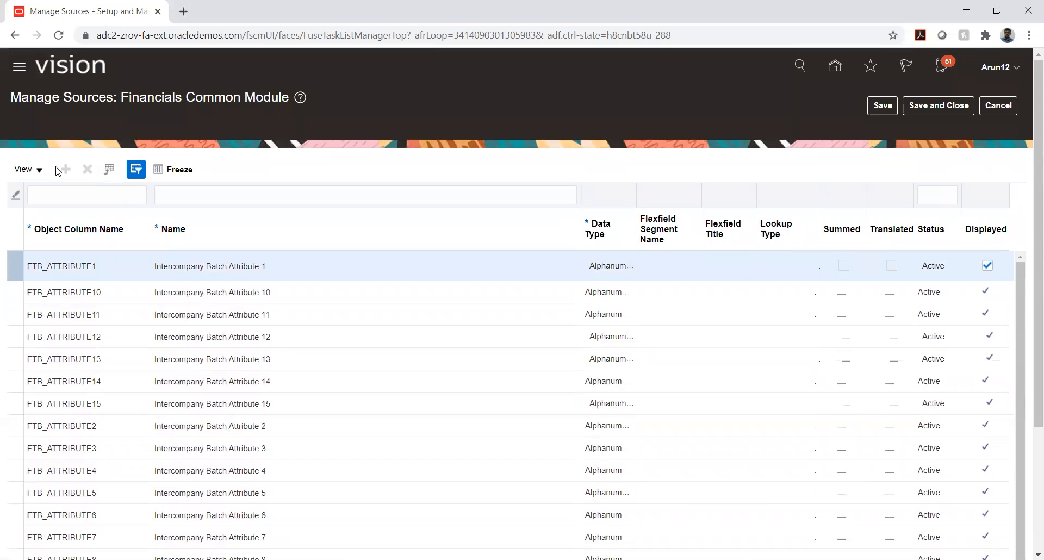
{"action": "left_click", "coordinate": [42, 177]}
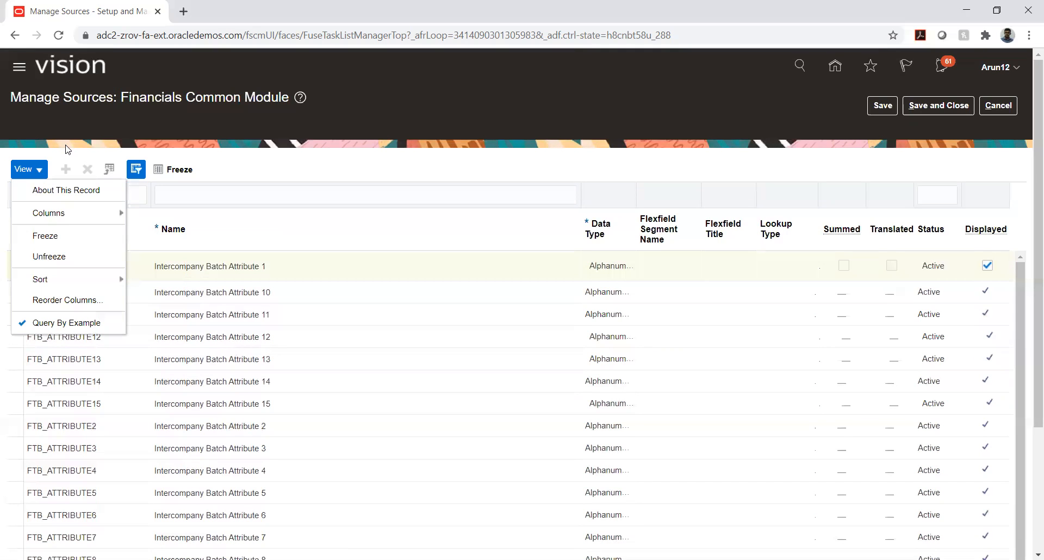
{"action": "left_click", "coordinate": [310, 168]}
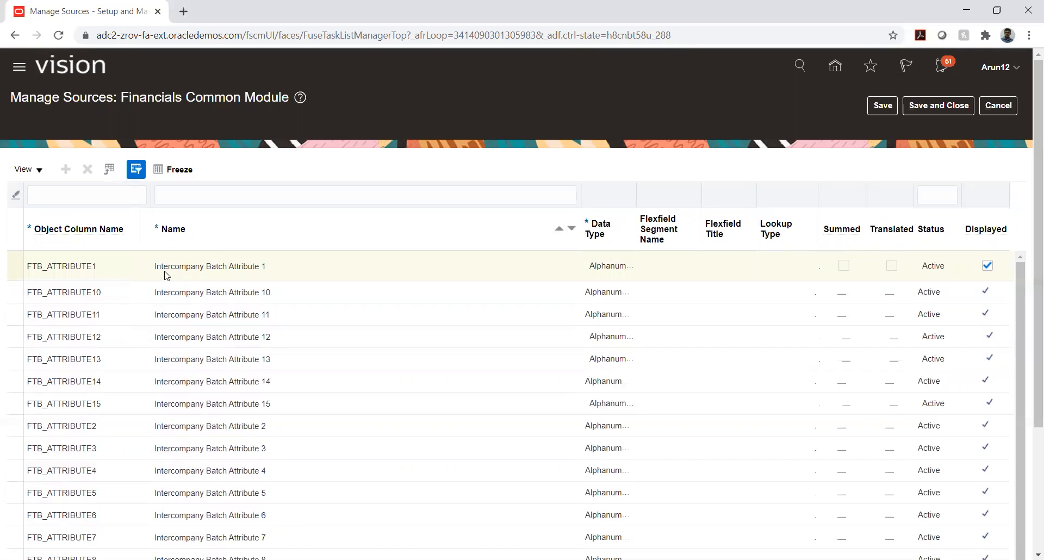
{"action": "left_click", "coordinate": [119, 264]}
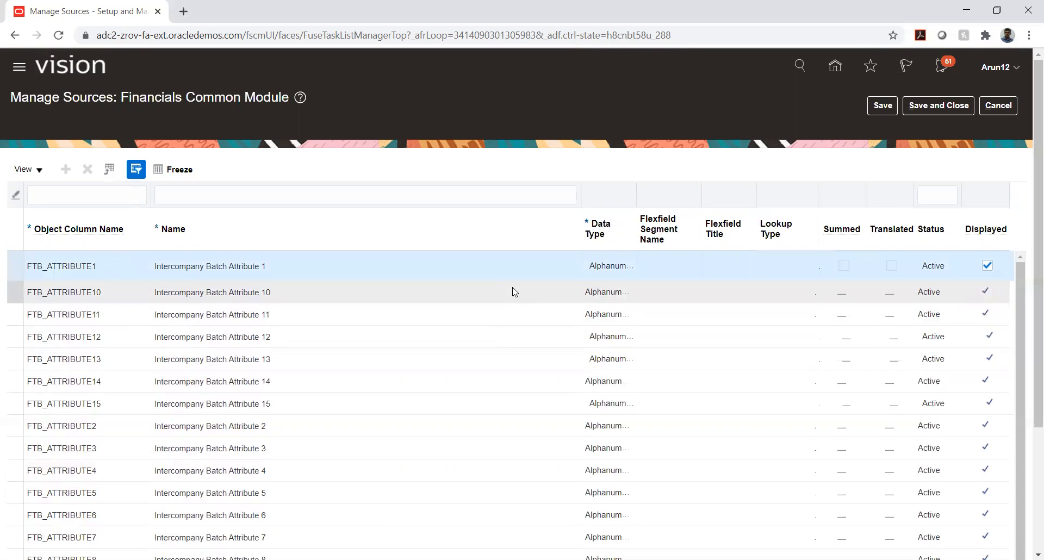
Step: Review the intercompany batch, transaction and transaction type sources in the table, and save and close the Manage Sources page
{"action": "scroll", "coordinate": [673, 315], "scroll_direction": "down", "scroll_amount": 1}
{"action": "scroll", "coordinate": [673, 314], "scroll_direction": "down", "scroll_amount": 3}
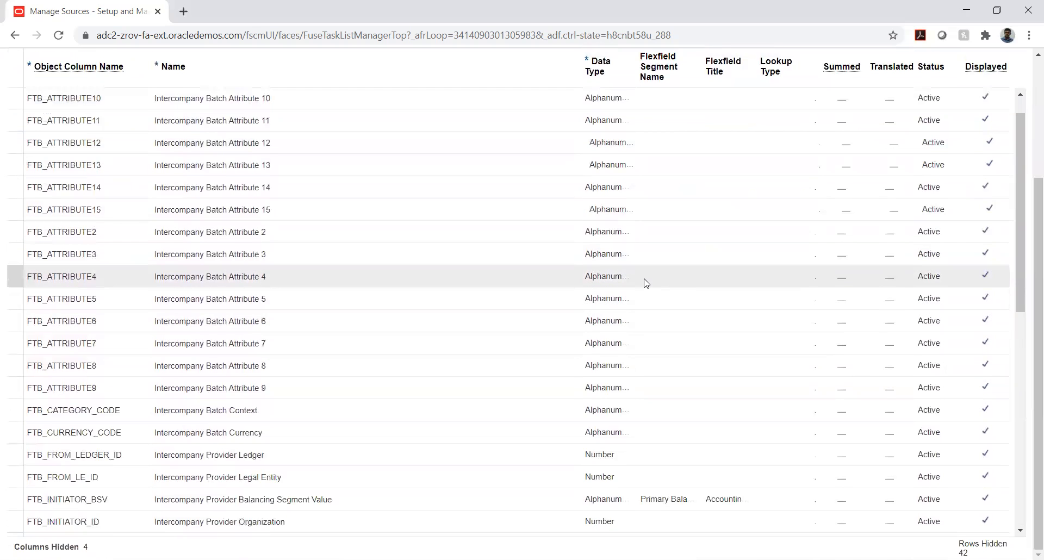
{"action": "scroll", "coordinate": [645, 282], "scroll_direction": "down", "scroll_amount": 6}
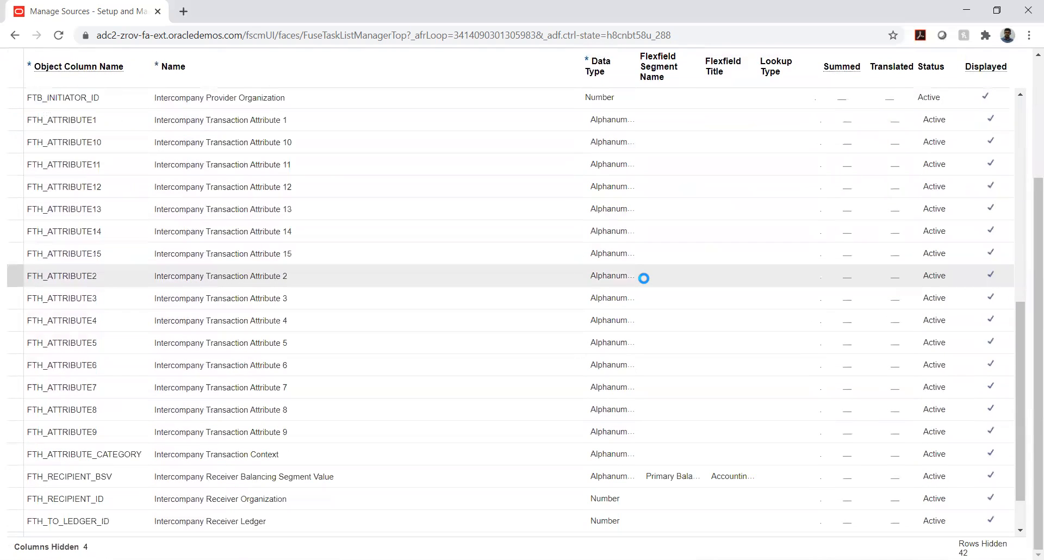
{"action": "scroll", "coordinate": [646, 282], "scroll_direction": "down", "scroll_amount": 1}
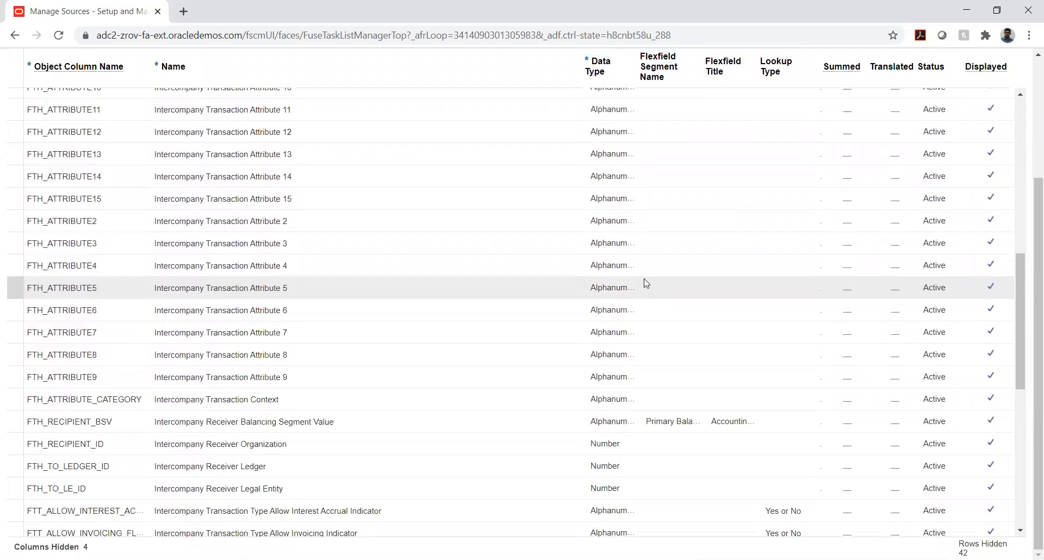
{"action": "scroll", "coordinate": [646, 282], "scroll_direction": "up", "scroll_amount": 15}
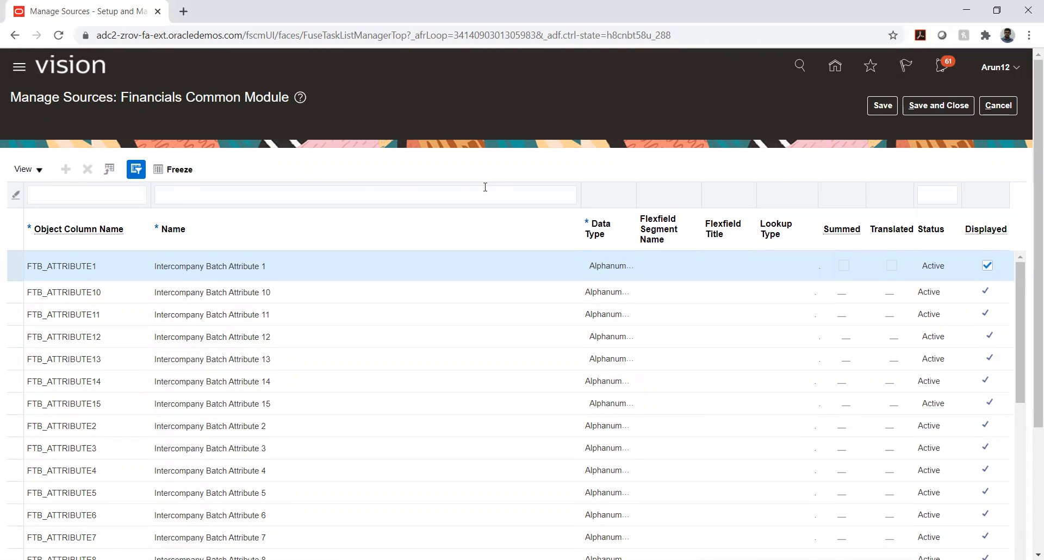
{"action": "left_click", "coordinate": [922, 110]}
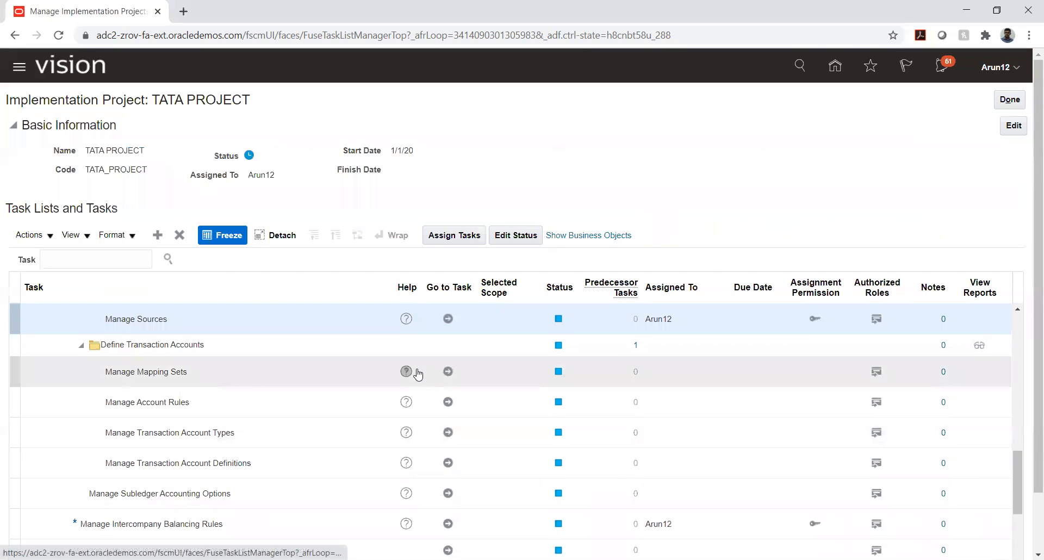
Step: Search for existing mapping sets in the Manage Mapping Sets task and start creating a new mapping set
{"action": "left_click", "coordinate": [447, 372]}
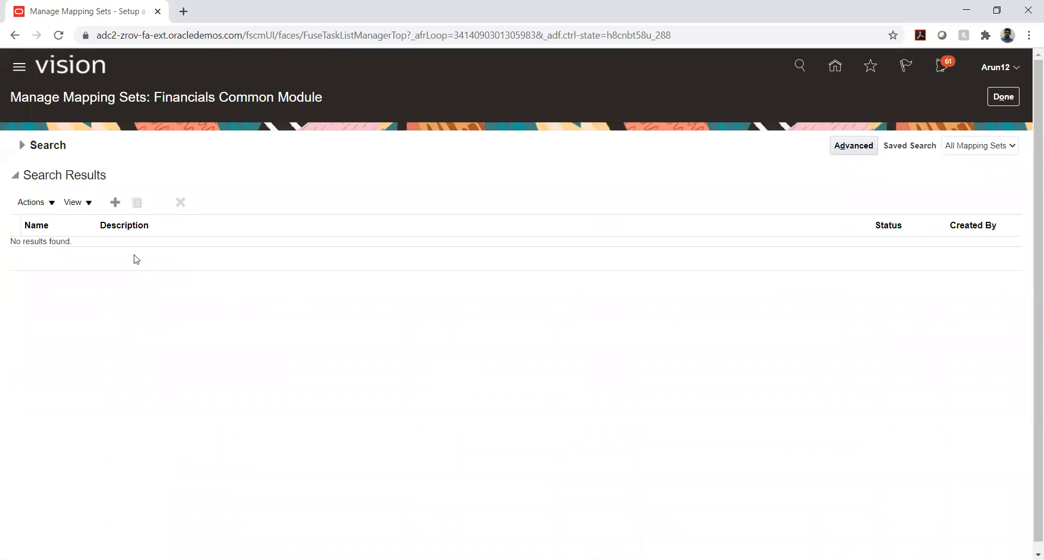
{"action": "left_click", "coordinate": [21, 145]}
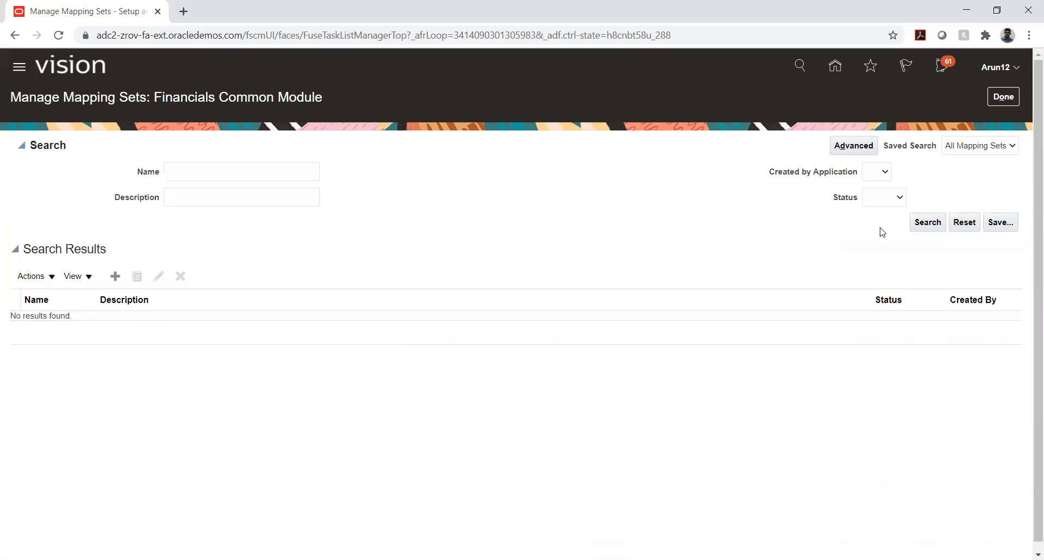
{"action": "left_click", "coordinate": [927, 223]}
{"action": "left_click", "coordinate": [113, 275]}
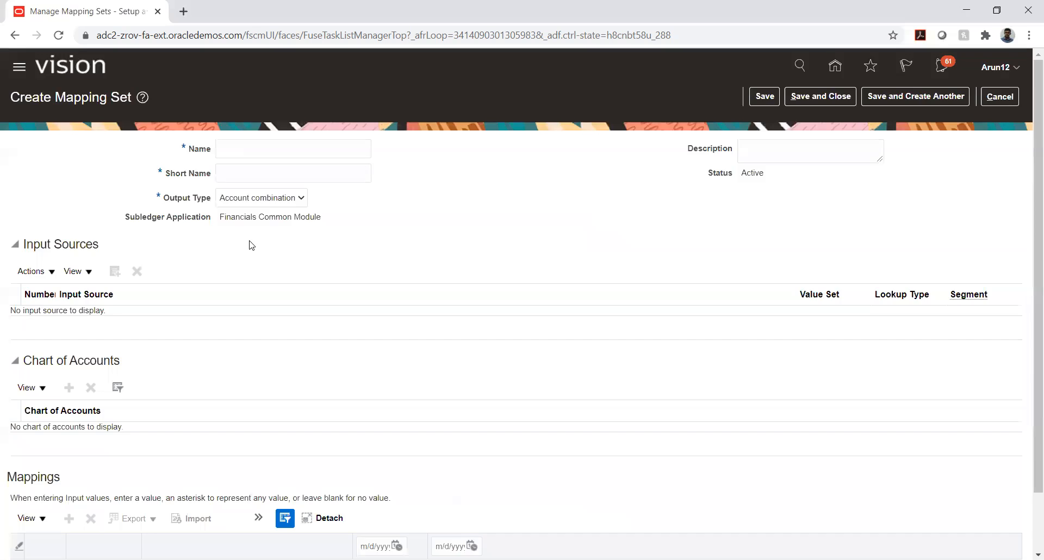
Step: Try Segment as the new mapping set's output type, and set it back to Account combination
{"action": "scroll", "coordinate": [252, 245], "scroll_direction": "down", "scroll_amount": 1}
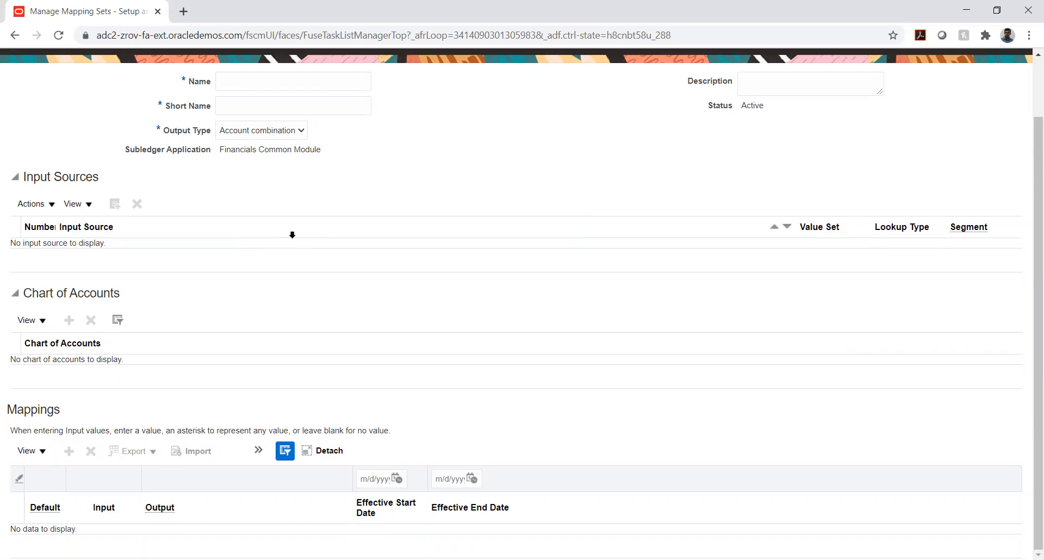
{"action": "left_click", "coordinate": [274, 133]}
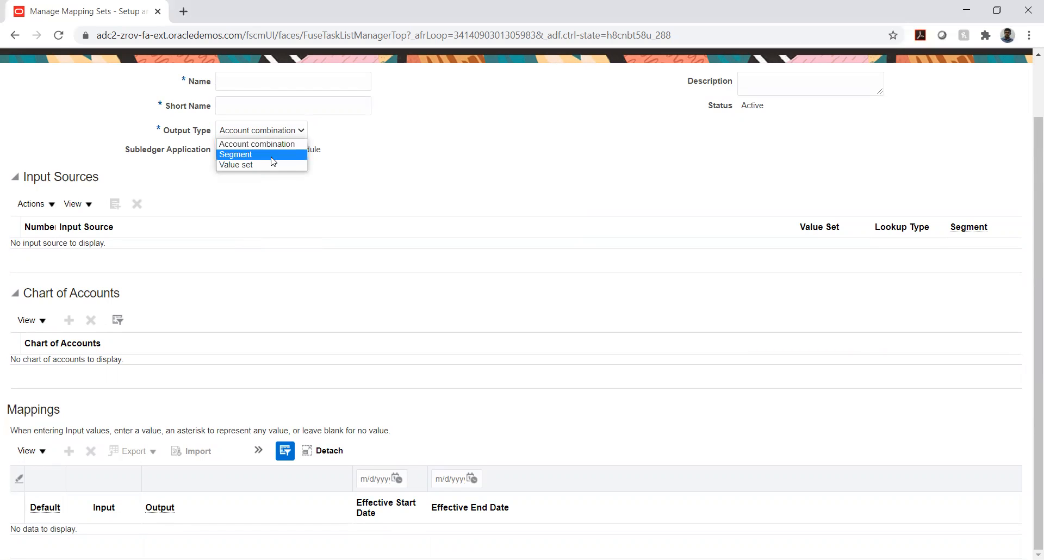
{"action": "left_click", "coordinate": [273, 157]}
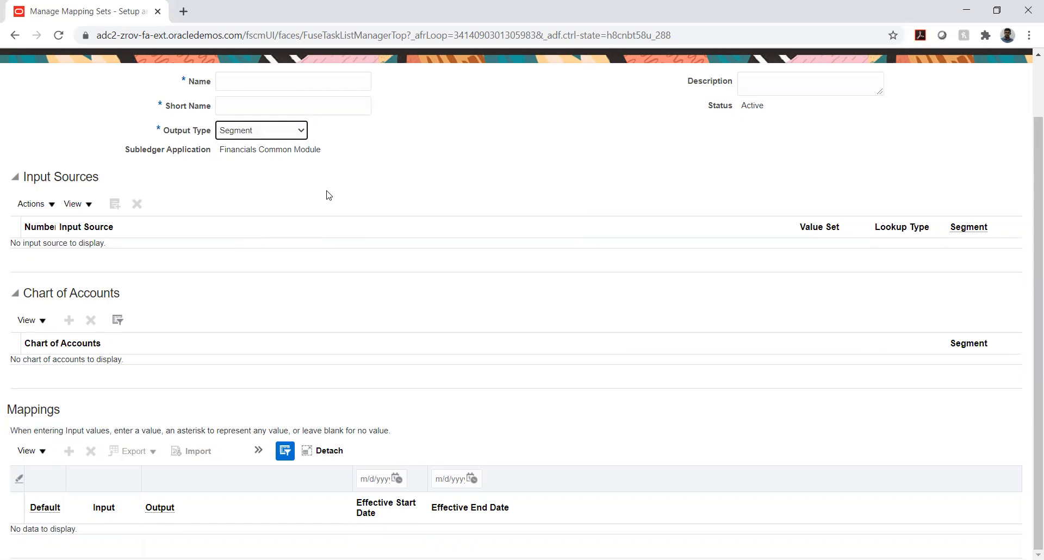
{"action": "left_click", "coordinate": [254, 134]}
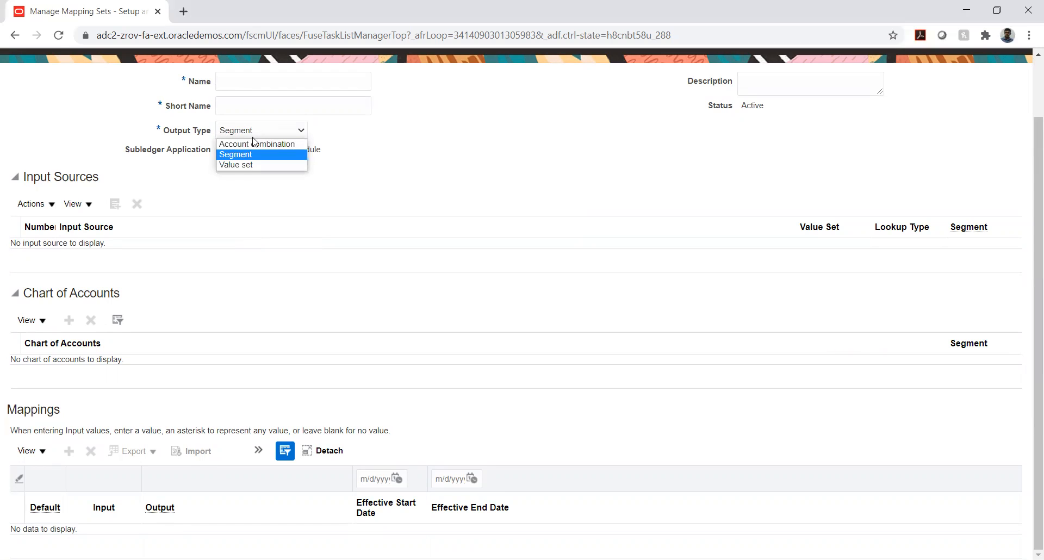
{"action": "left_click", "coordinate": [254, 144]}
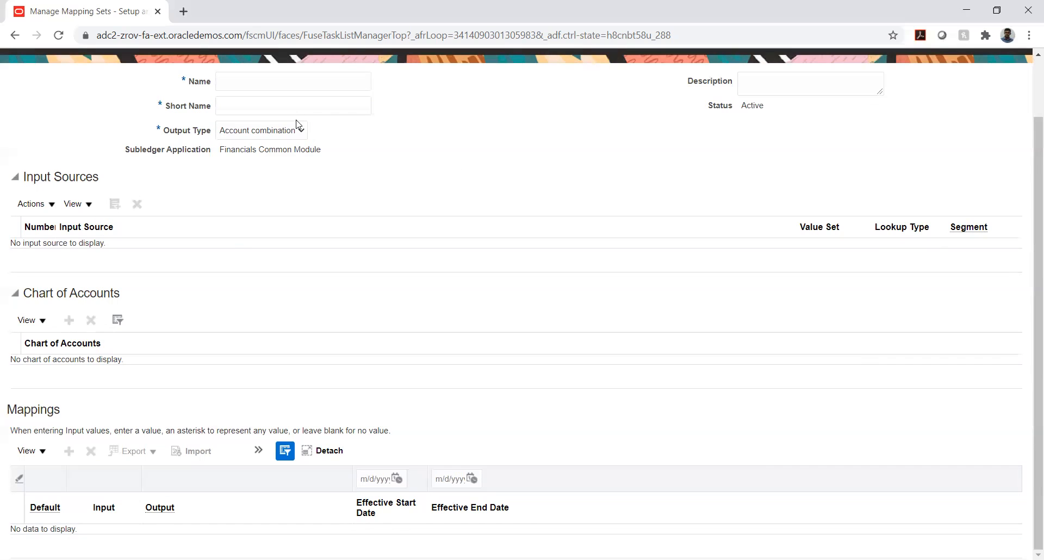
{"action": "scroll", "coordinate": [515, 228], "scroll_direction": "up", "scroll_amount": 1}
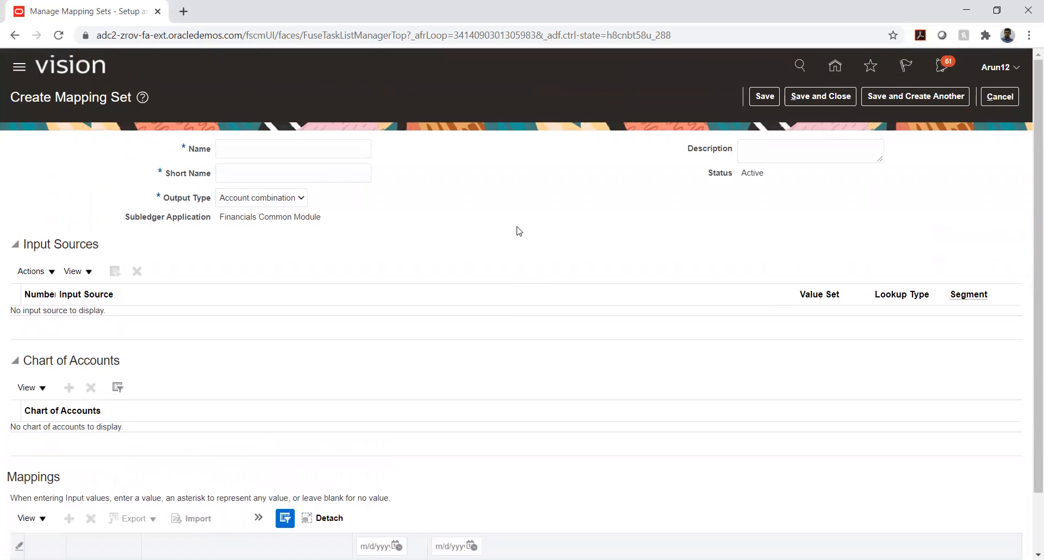
Step: Review the new mapping set's name fields and the available output type options, leaving the output type at Account combination
{"action": "scroll", "coordinate": [519, 231], "scroll_direction": "down", "scroll_amount": 1}
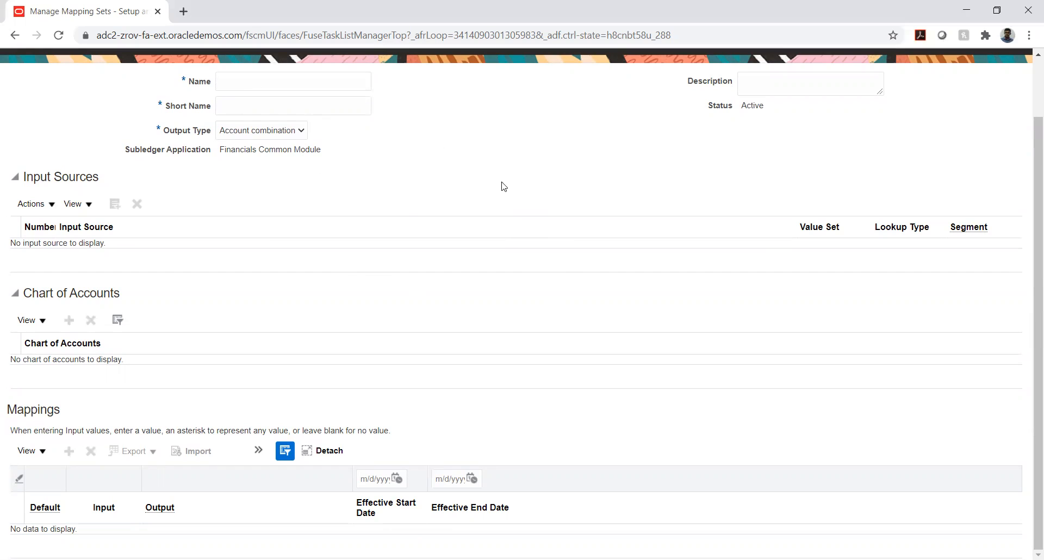
{"action": "scroll", "coordinate": [502, 186], "scroll_direction": "up", "scroll_amount": 2}
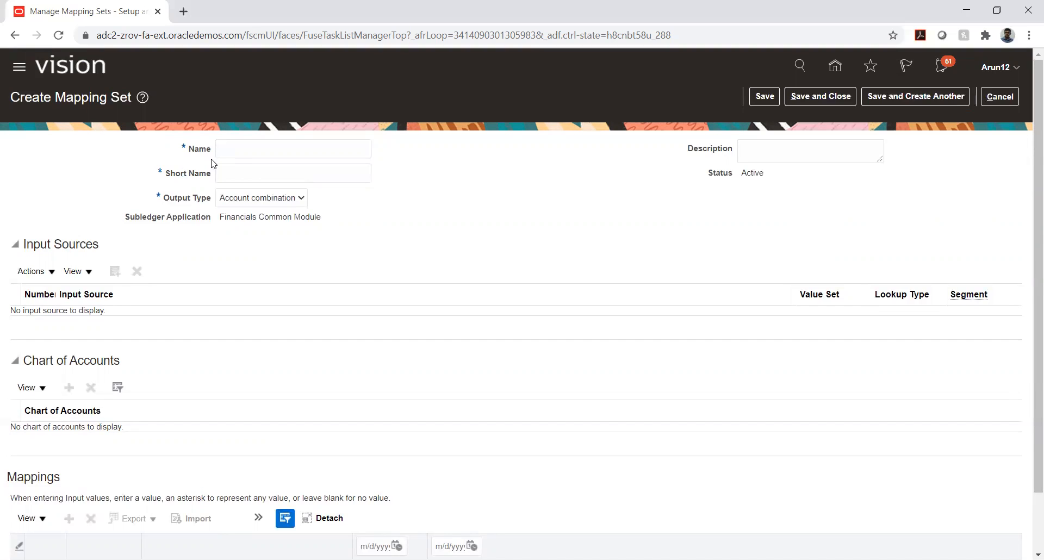
{"action": "left_click", "coordinate": [236, 143]}
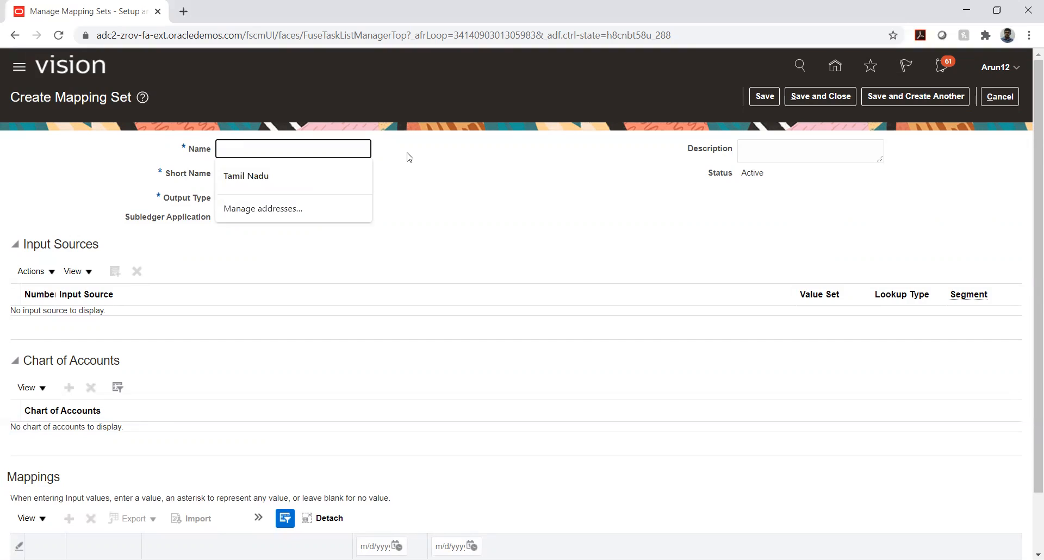
{"action": "left_click", "coordinate": [428, 172]}
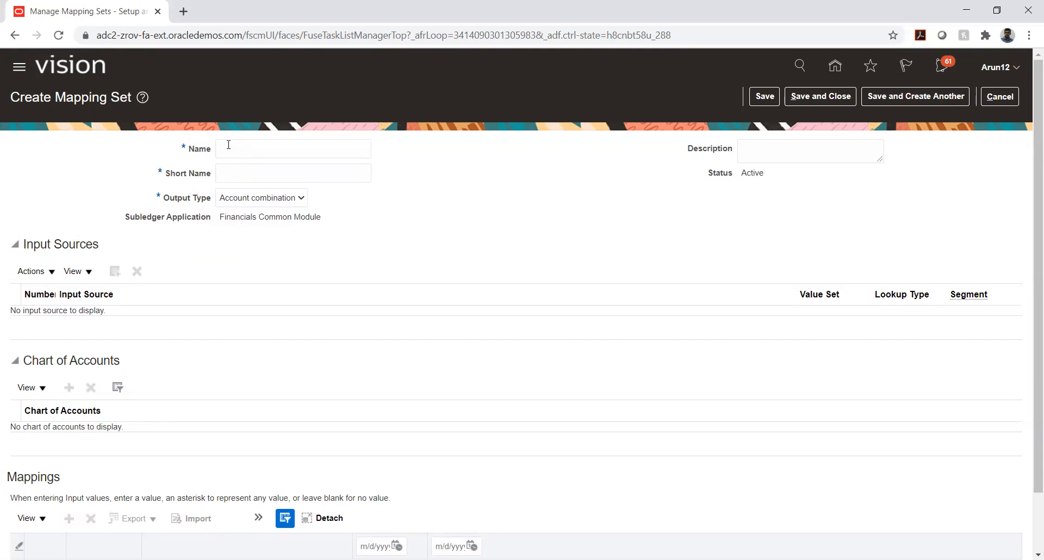
{"action": "left_click", "coordinate": [238, 203]}
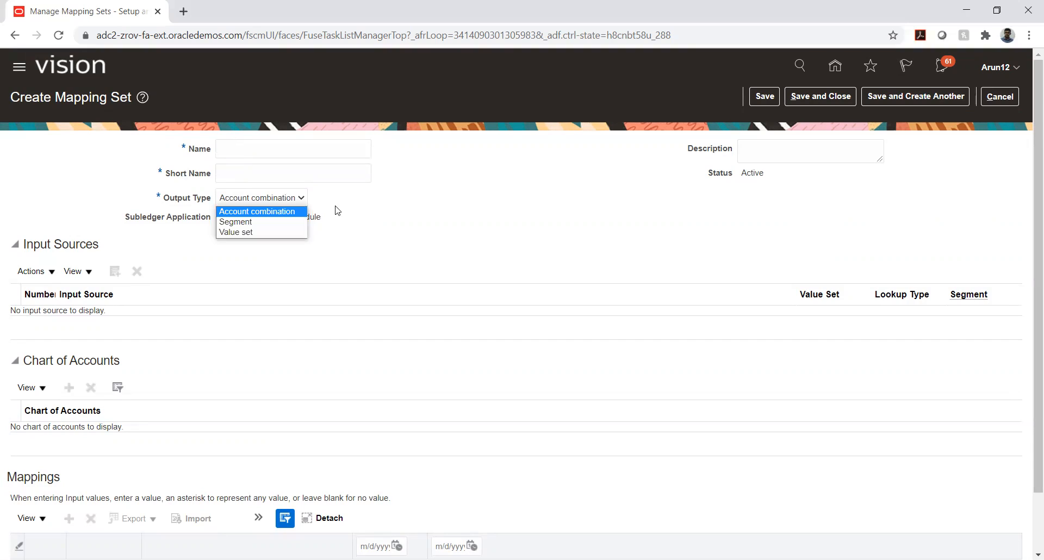
{"action": "left_click", "coordinate": [387, 210]}
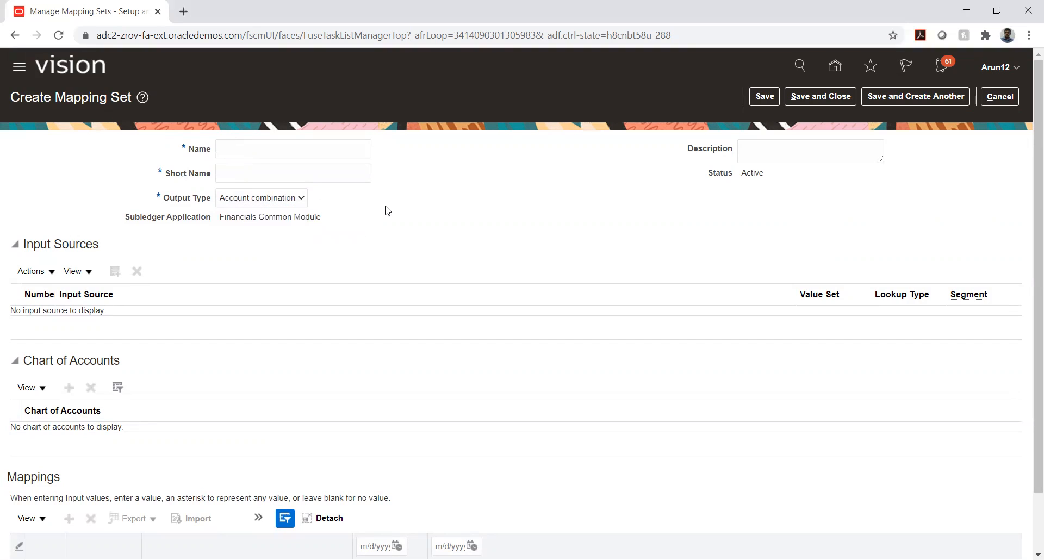
{"action": "left_click", "coordinate": [293, 202]}
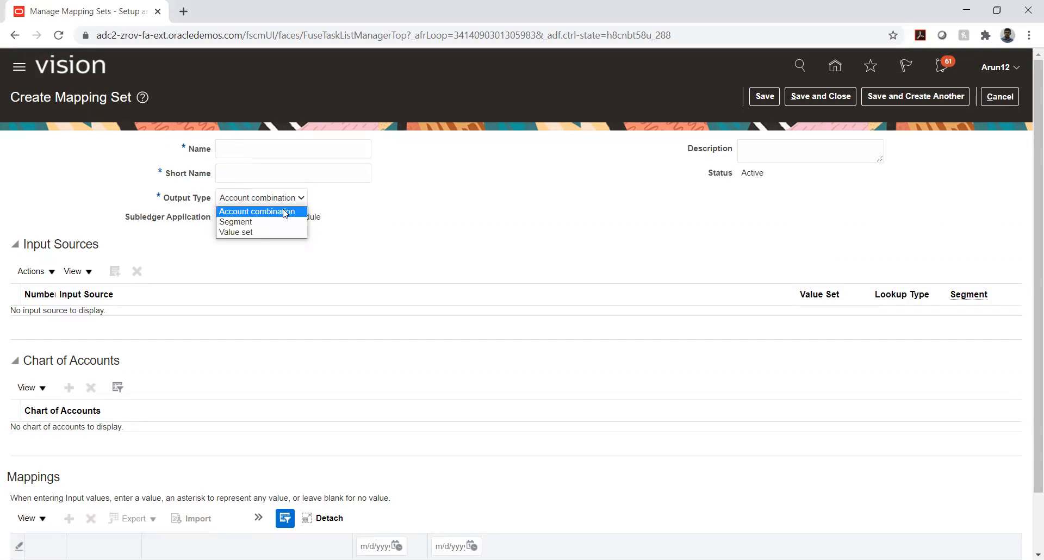
{"action": "left_click", "coordinate": [413, 199]}
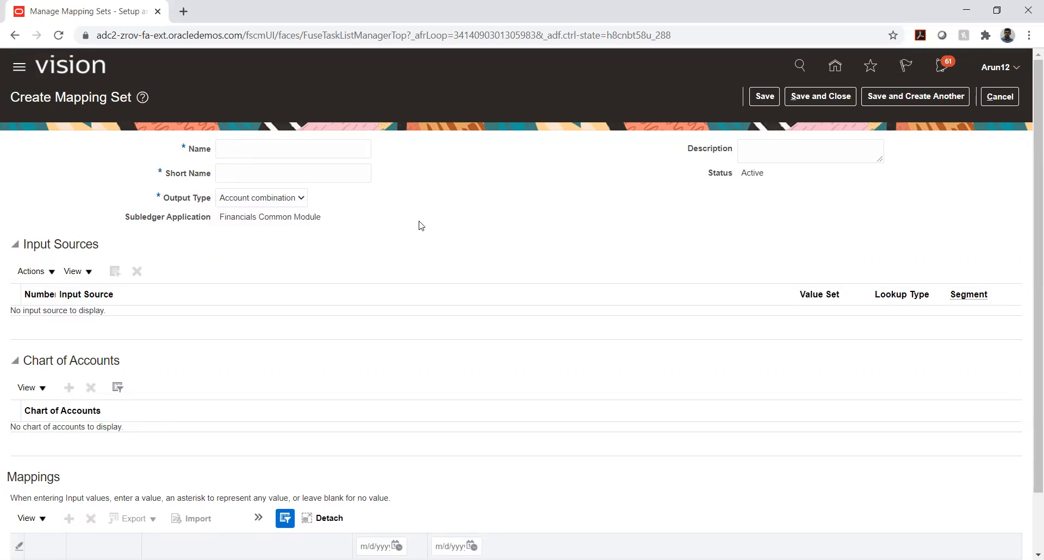
Step: Examine the Input Sources, Chart of Accounts and Mappings sections of the new mapping set
{"action": "scroll", "coordinate": [571, 252], "scroll_direction": "down", "scroll_amount": 1}
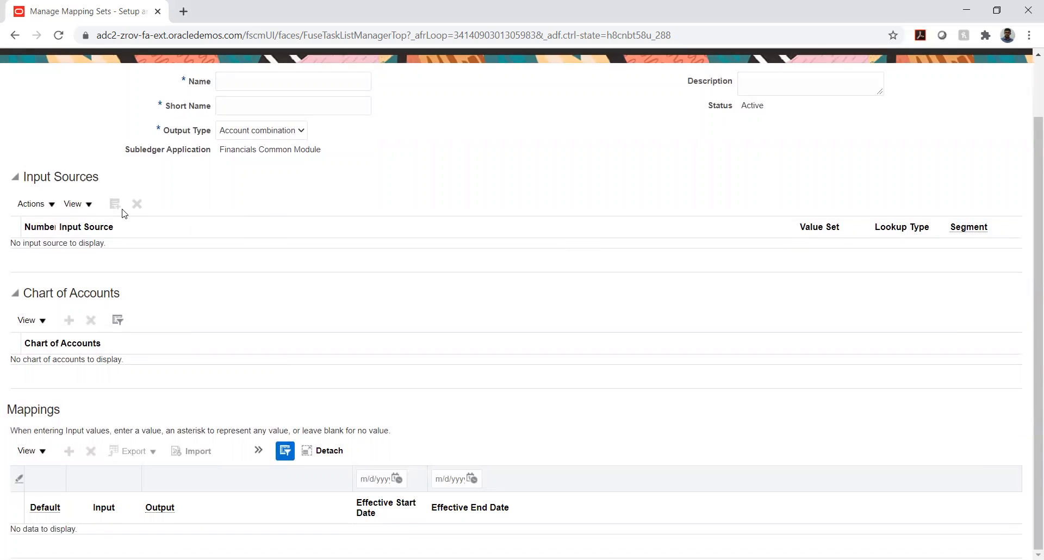
{"action": "scroll", "coordinate": [772, 190], "scroll_direction": "up", "scroll_amount": 1}
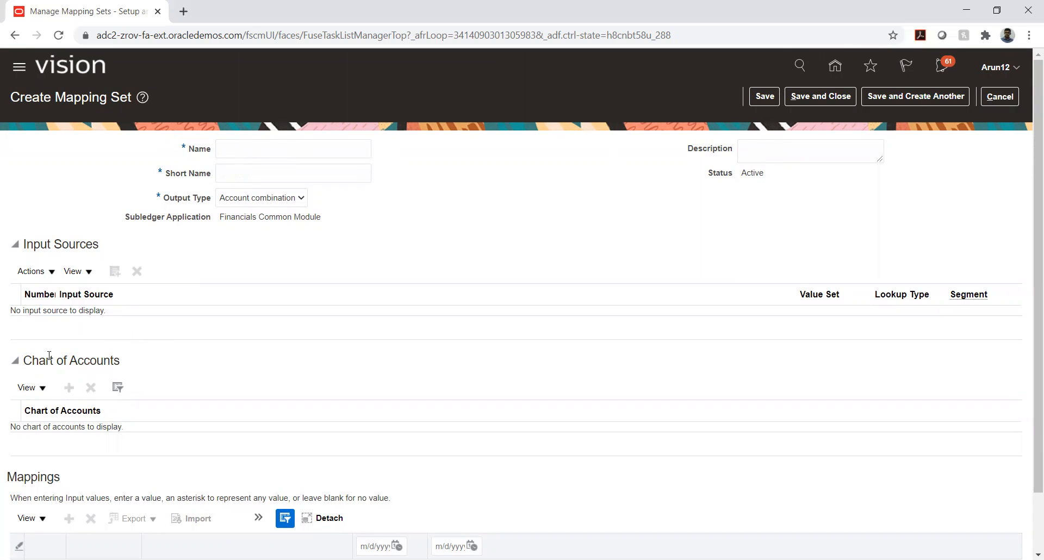
{"action": "scroll", "coordinate": [88, 314], "scroll_direction": "down", "scroll_amount": 2}
{"action": "left_click_drag", "start_coordinate": [1029, 351], "coordinate": [1028, 466]}
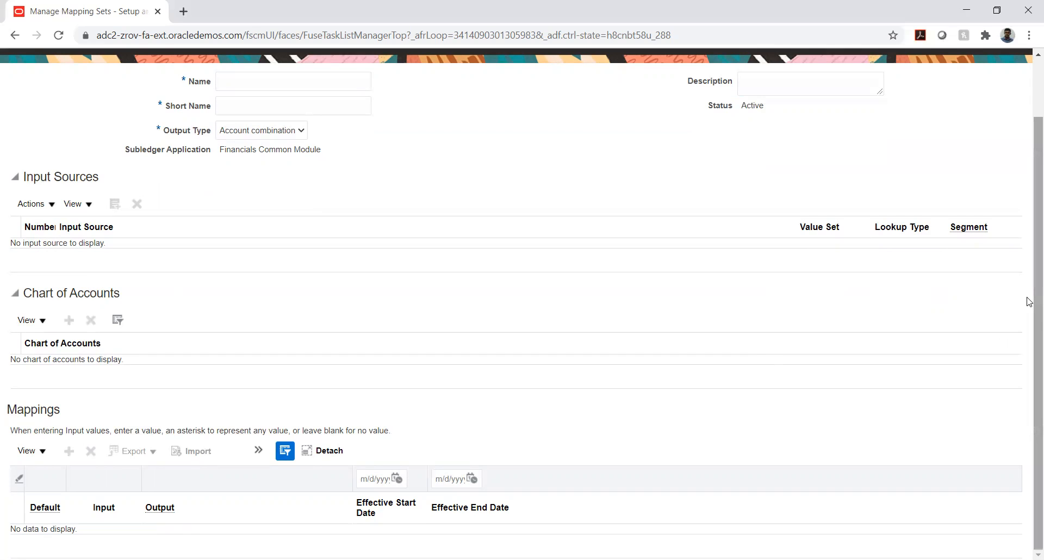
{"action": "scroll", "coordinate": [1029, 272], "scroll_direction": "up", "scroll_amount": 2}
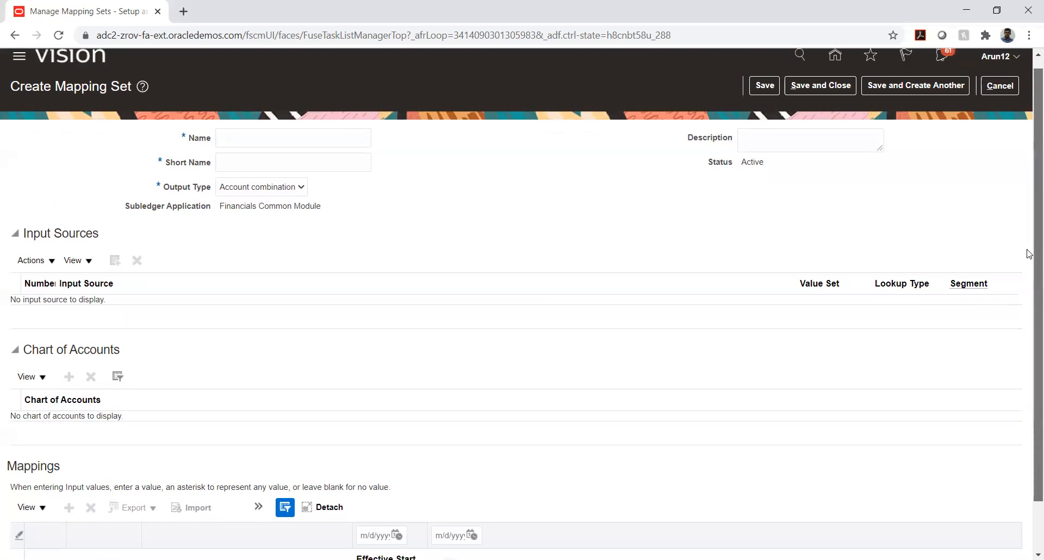